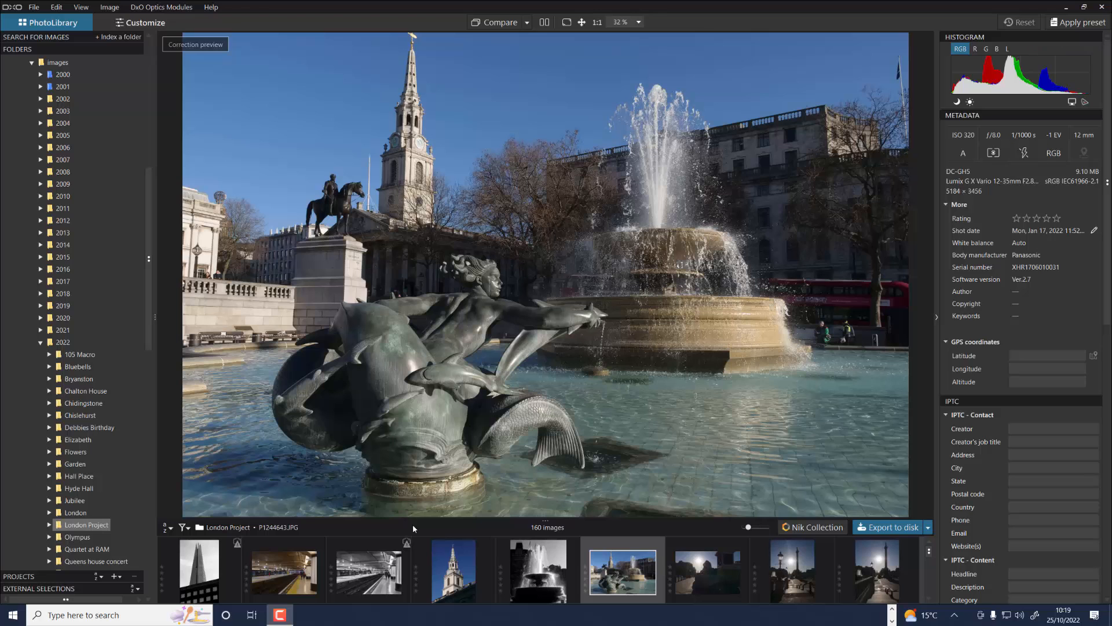
Preview P1244628_BW.jpg in the London Project folder, and open the Flowers folder to preview DSC_3779.NEF.
{"action": "left_click", "coordinate": [381, 586]}
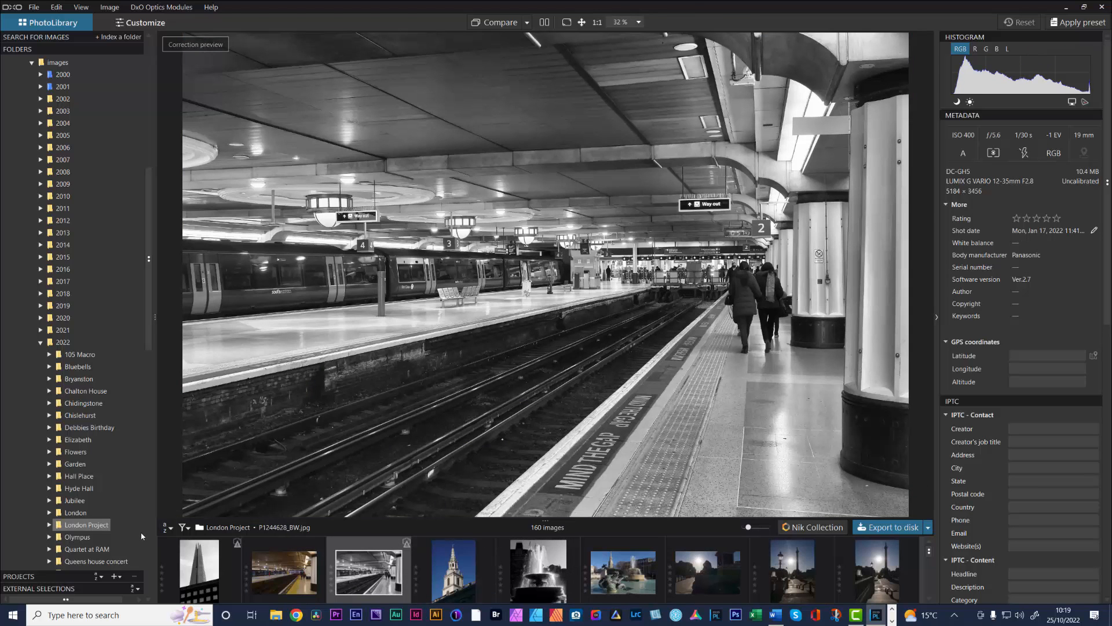
{"action": "left_click", "coordinate": [59, 453]}
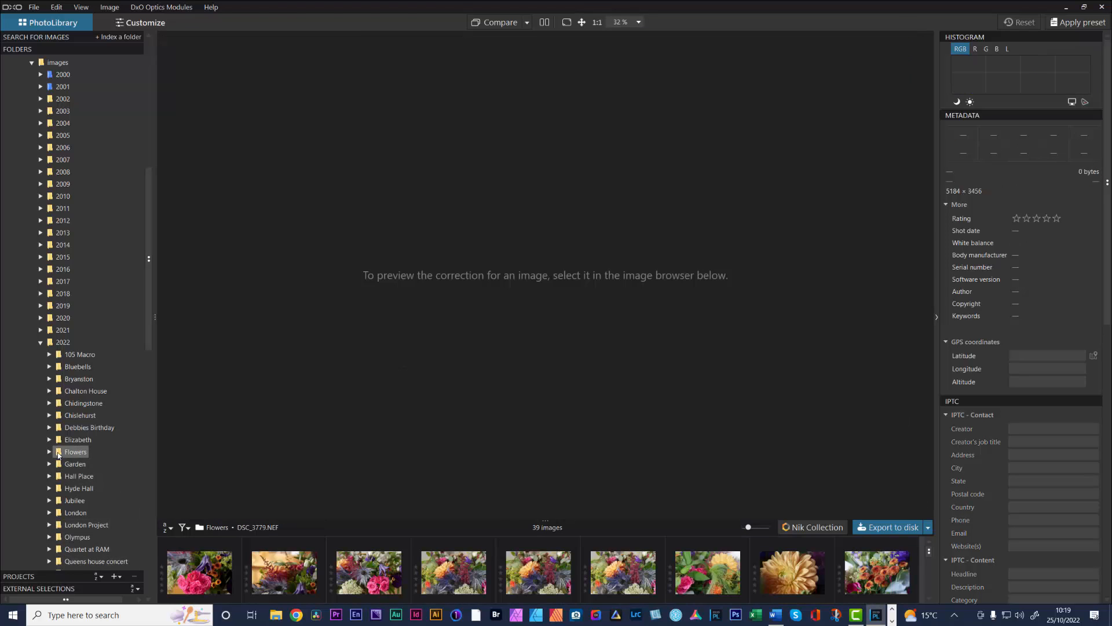
{"action": "left_click", "coordinate": [201, 578]}
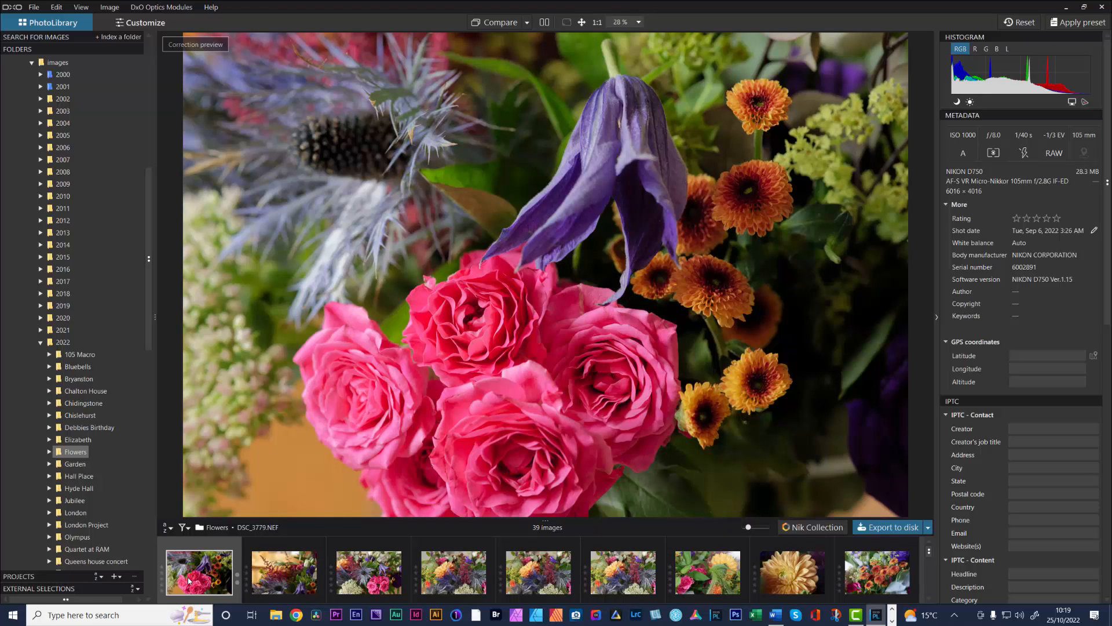
{"action": "mouse_move", "coordinate": [189, 580]}
Open the London Project folder, pick P1244736.JPG from the enlarged image browser, and restore the large preview.
{"action": "left_click", "coordinate": [81, 524]}
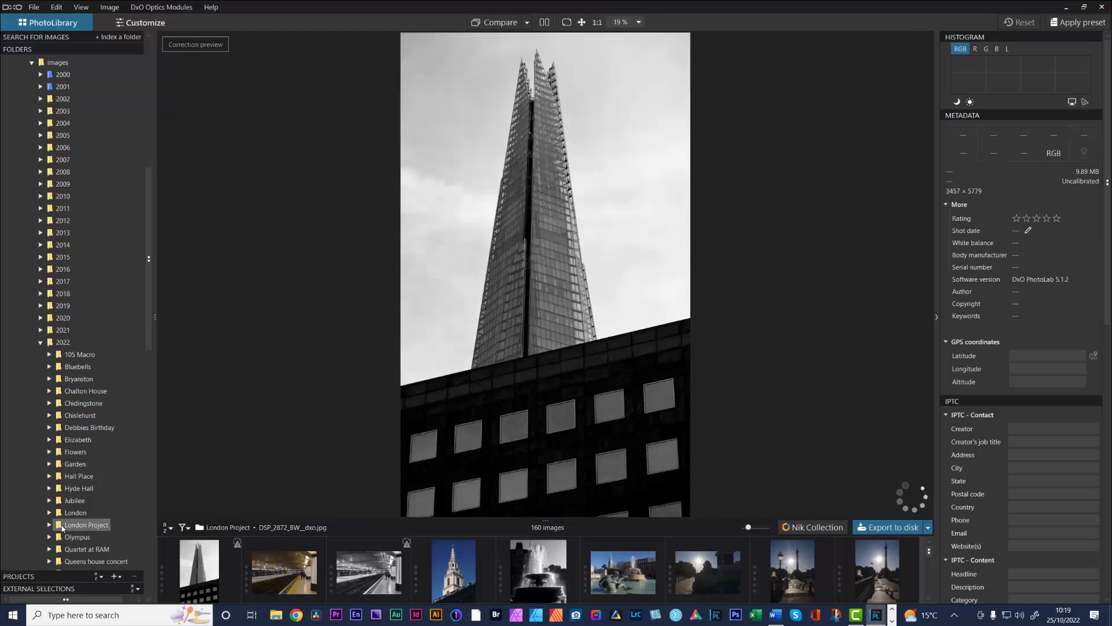
{"action": "left_click_drag", "start_coordinate": [456, 519], "coordinate": [551, 70]}
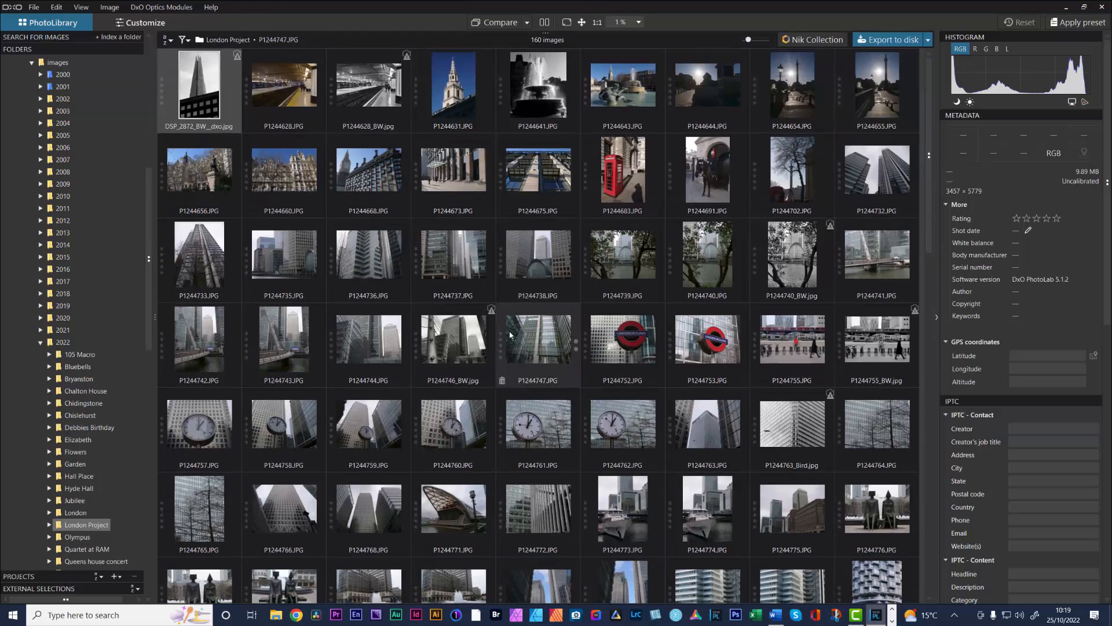
{"action": "left_click", "coordinate": [365, 277]}
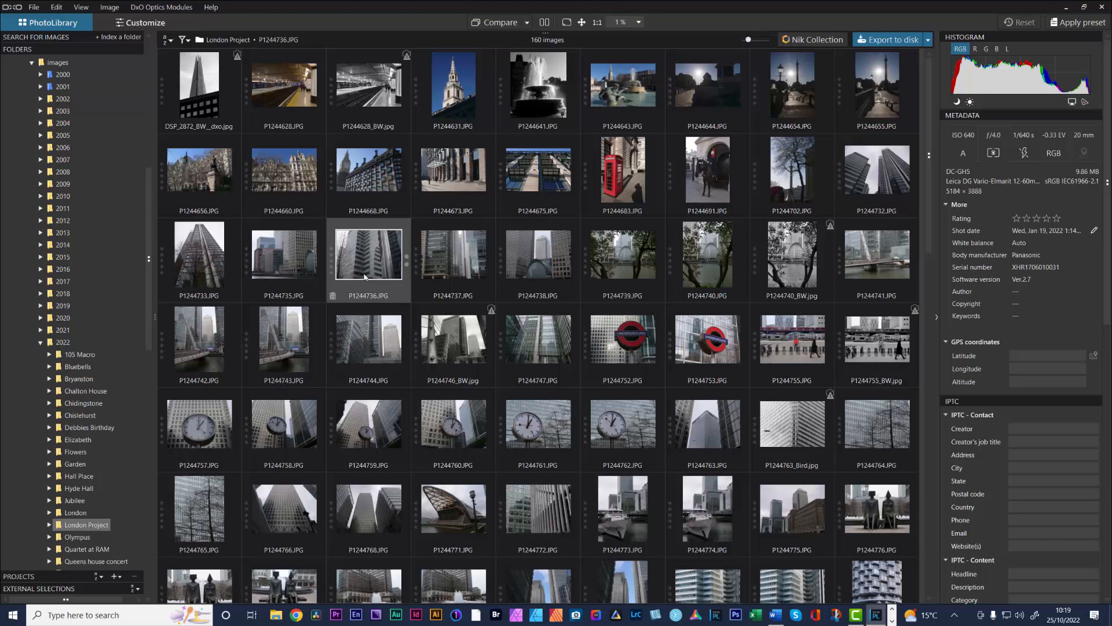
{"action": "left_click_drag", "start_coordinate": [400, 33], "coordinate": [409, 510]}
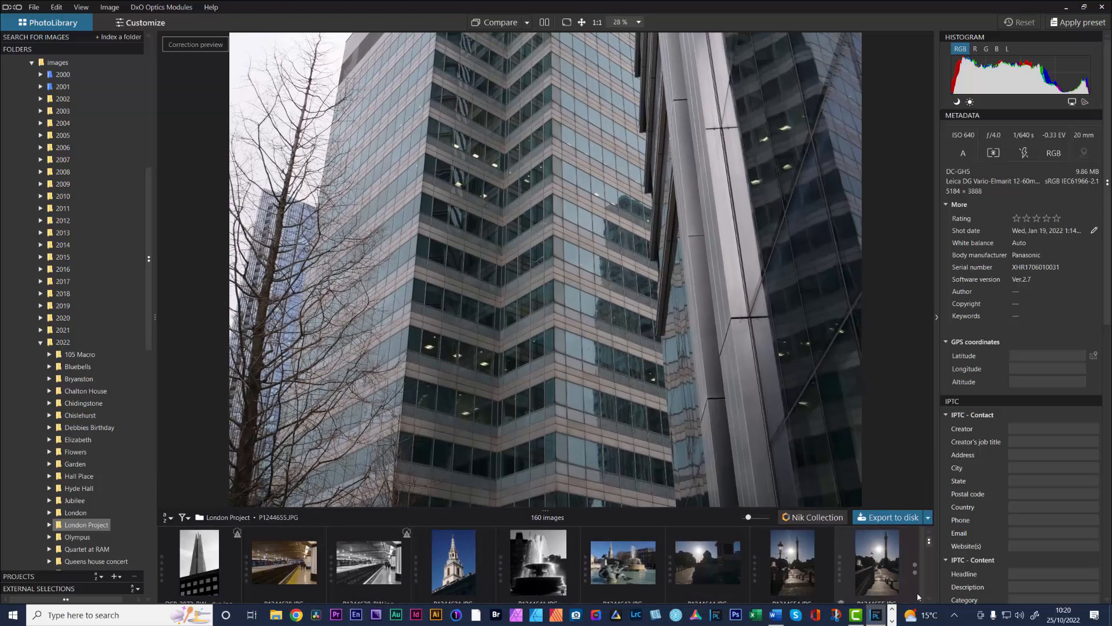
Undock the image browser from the main window.
{"action": "mouse_move", "coordinate": [928, 541]}
{"action": "left_mouse_down"}
{"action": "mouse_move", "coordinate": [928, 578]}
{"action": "mouse_move", "coordinate": [926, 535]}
{"action": "left_mouse_up"}
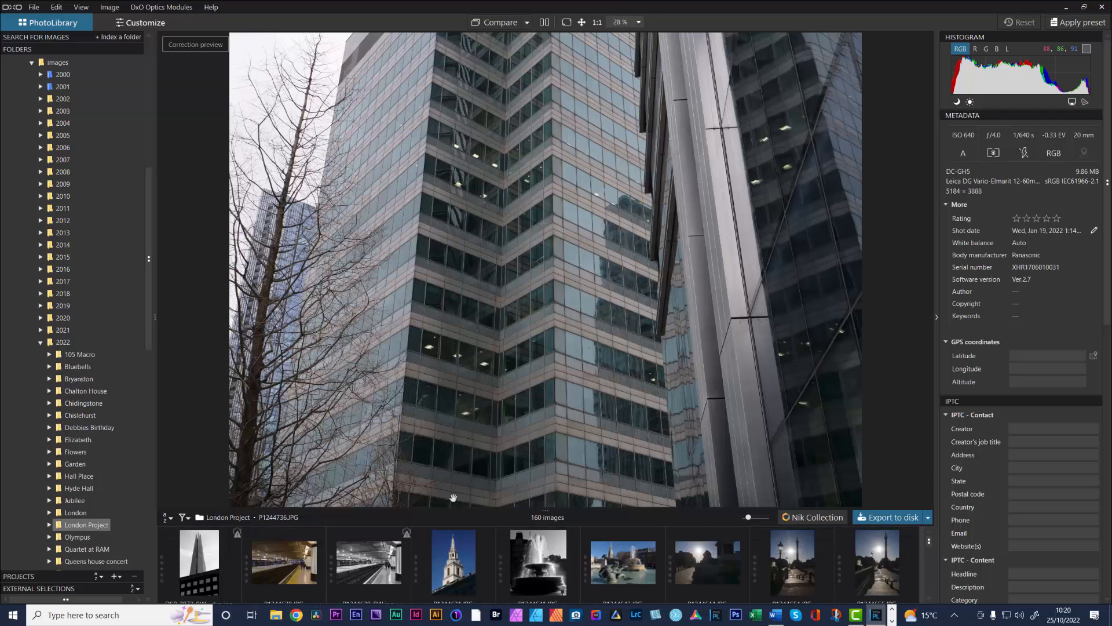
{"action": "left_click", "coordinate": [81, 8]}
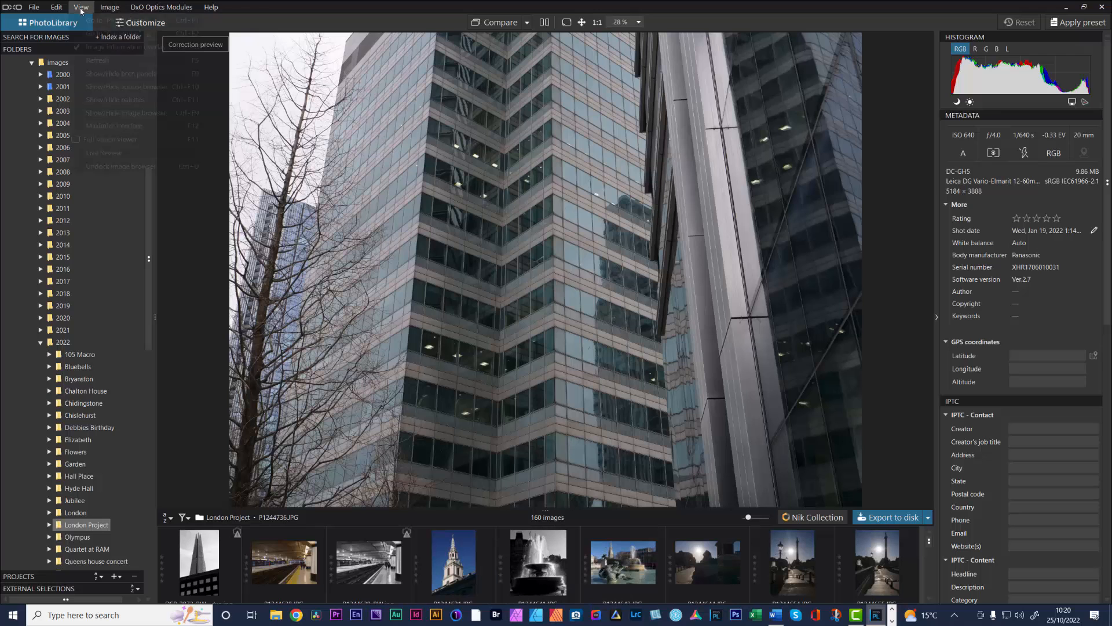
{"action": "left_click", "coordinate": [118, 167]}
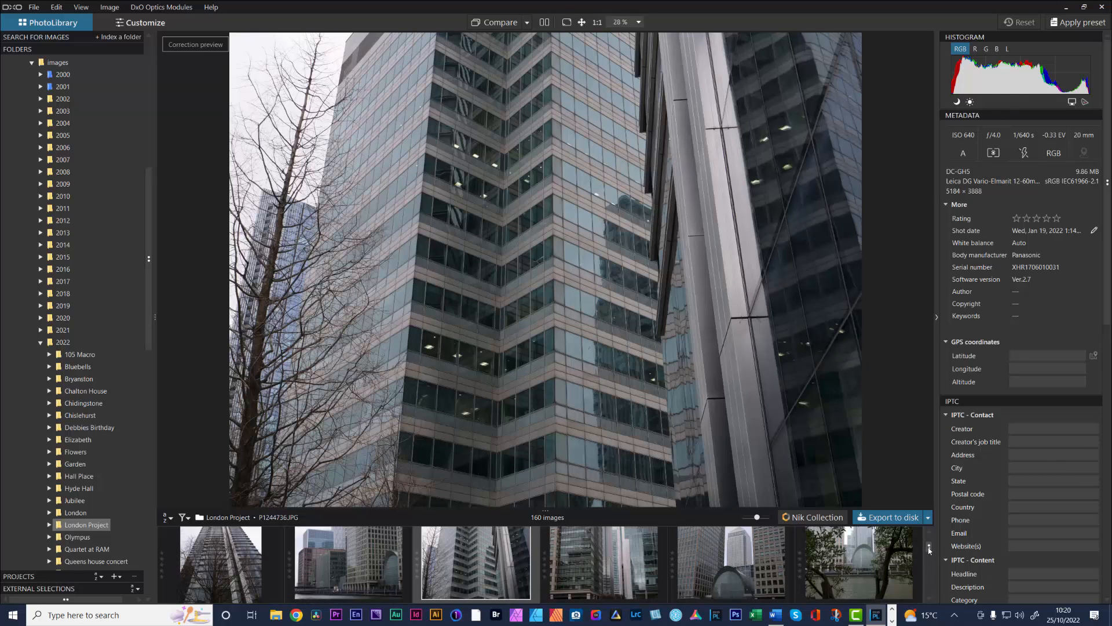
Select the church spire photo P1244631.JPG and examine its metadata, IPTC fields and keyword list.
{"action": "scroll", "coordinate": [930, 549], "scroll_direction": "down", "scroll_amount": 2}
{"action": "left_click", "coordinate": [627, 564]}
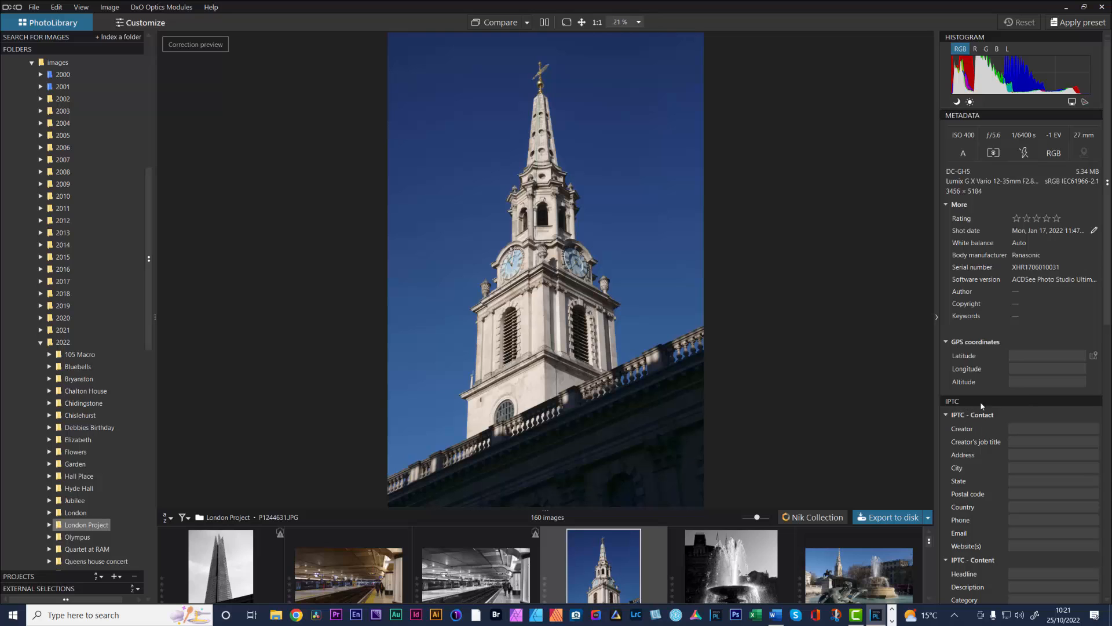
{"action": "scroll", "coordinate": [991, 399], "scroll_direction": "down", "scroll_amount": 2}
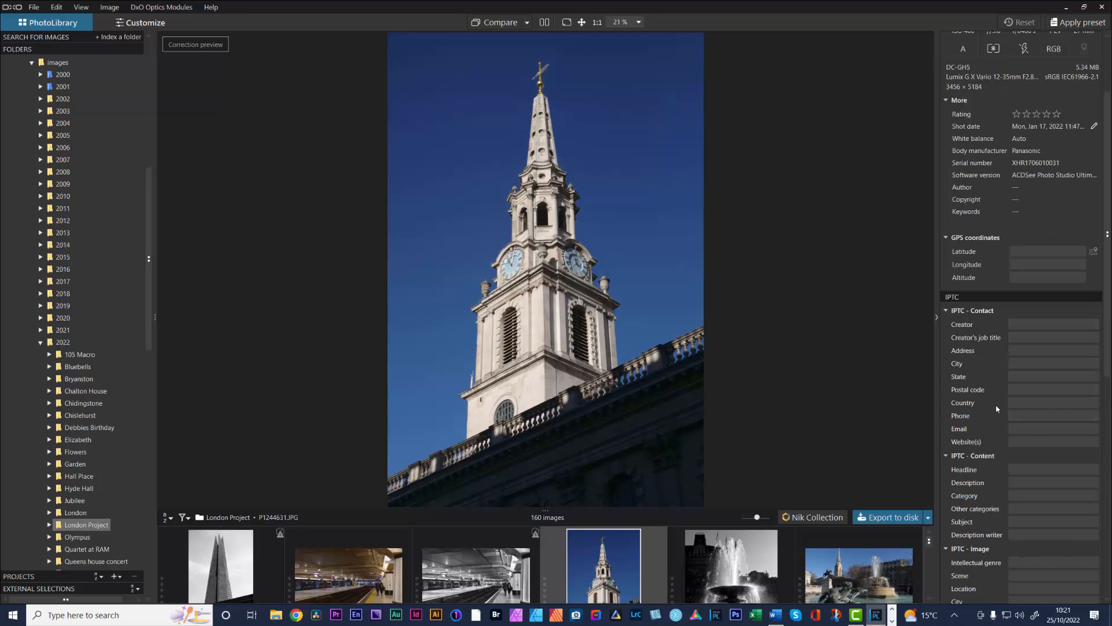
{"action": "scroll", "coordinate": [996, 409], "scroll_direction": "down", "scroll_amount": 7}
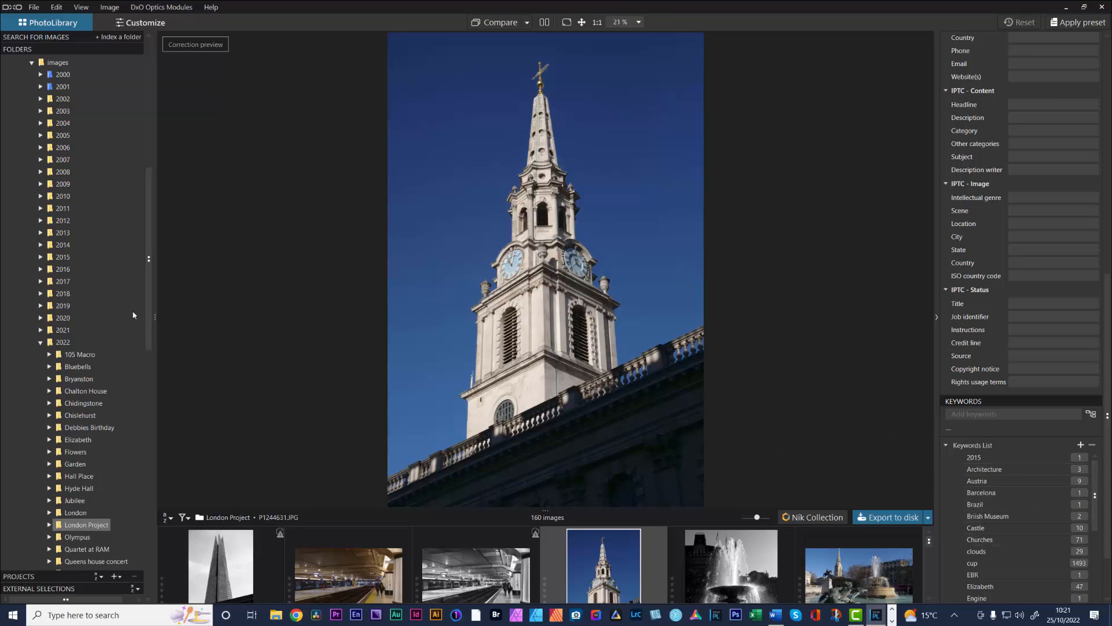
Search the image library for "400 iso" and apply the ISO 400 search suggestion.
{"action": "left_click_drag", "start_coordinate": [149, 292], "coordinate": [176, 124]}
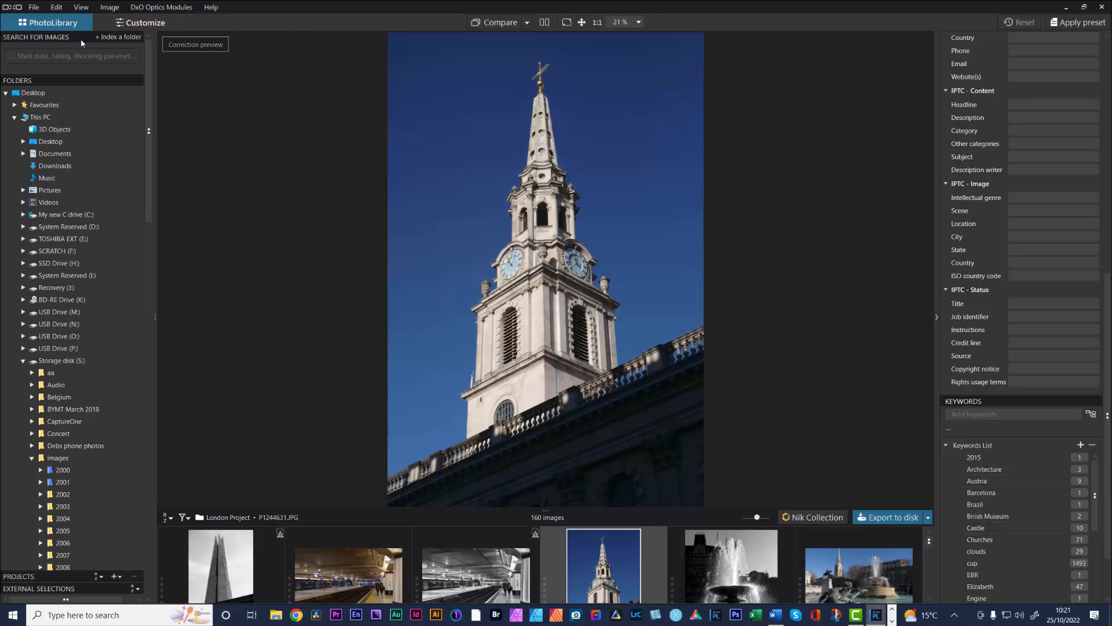
{"action": "left_click", "coordinate": [38, 56]}
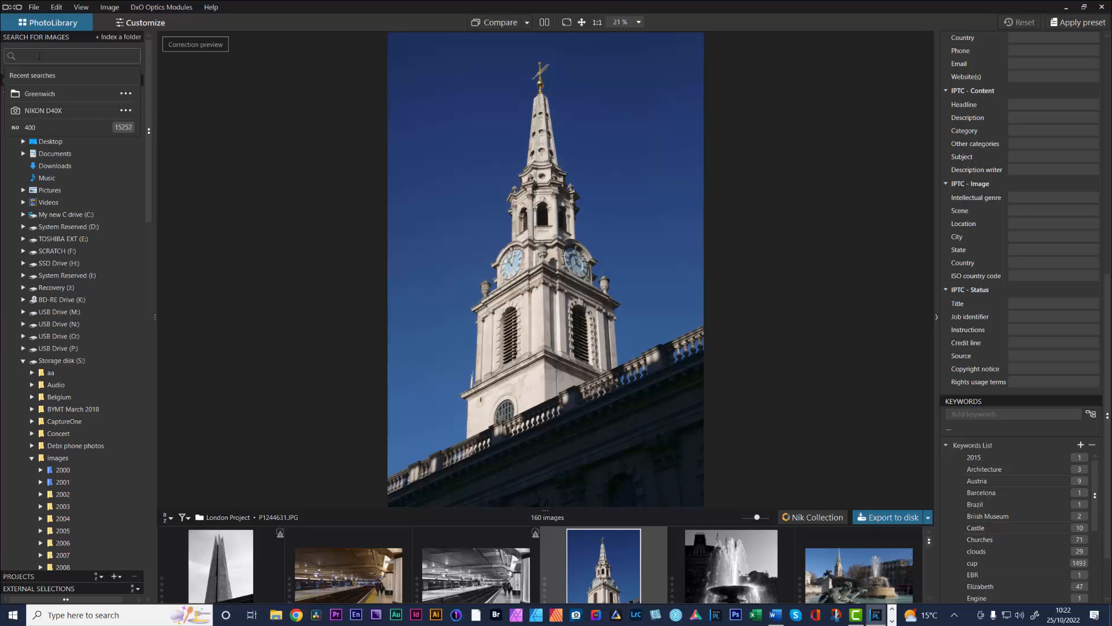
{"action": "type", "text": "400"}
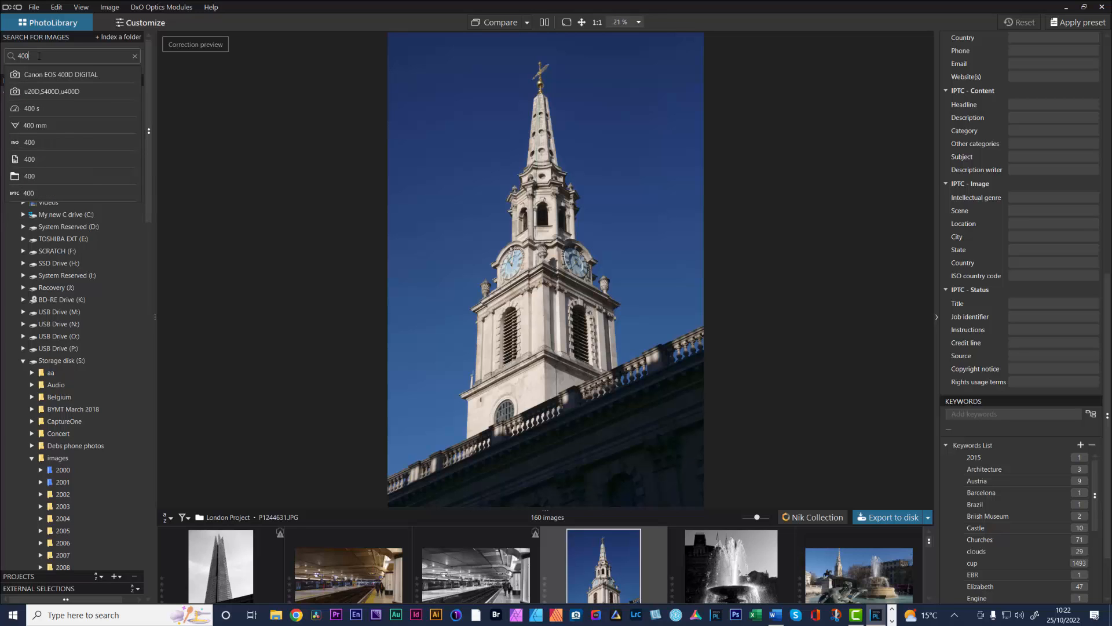
{"action": "type", "text": " is"}
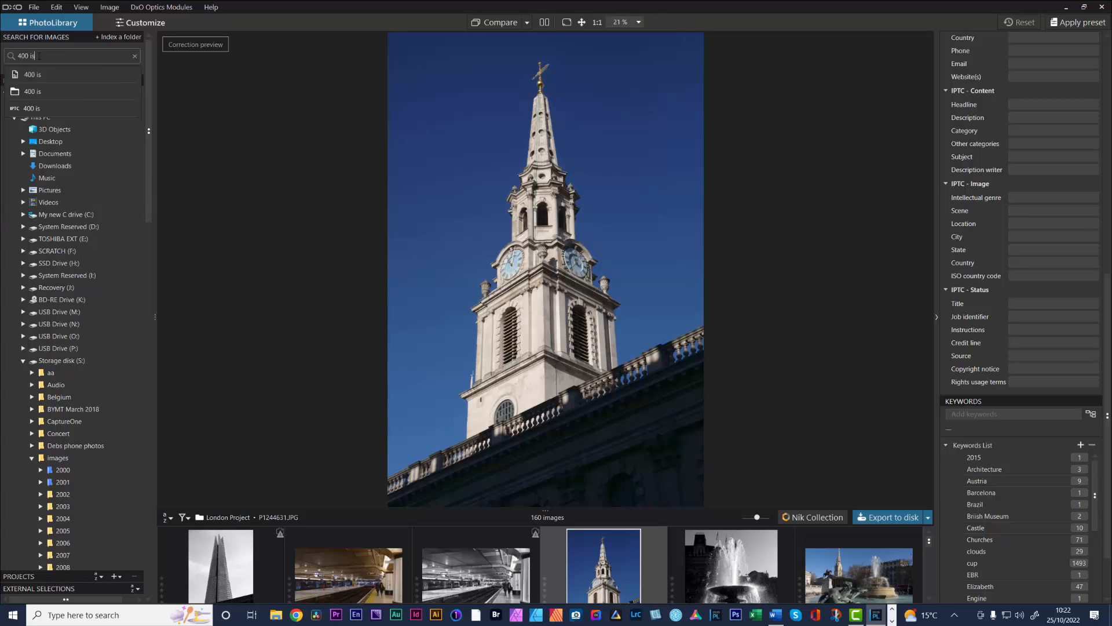
{"action": "type", "text": "o"}
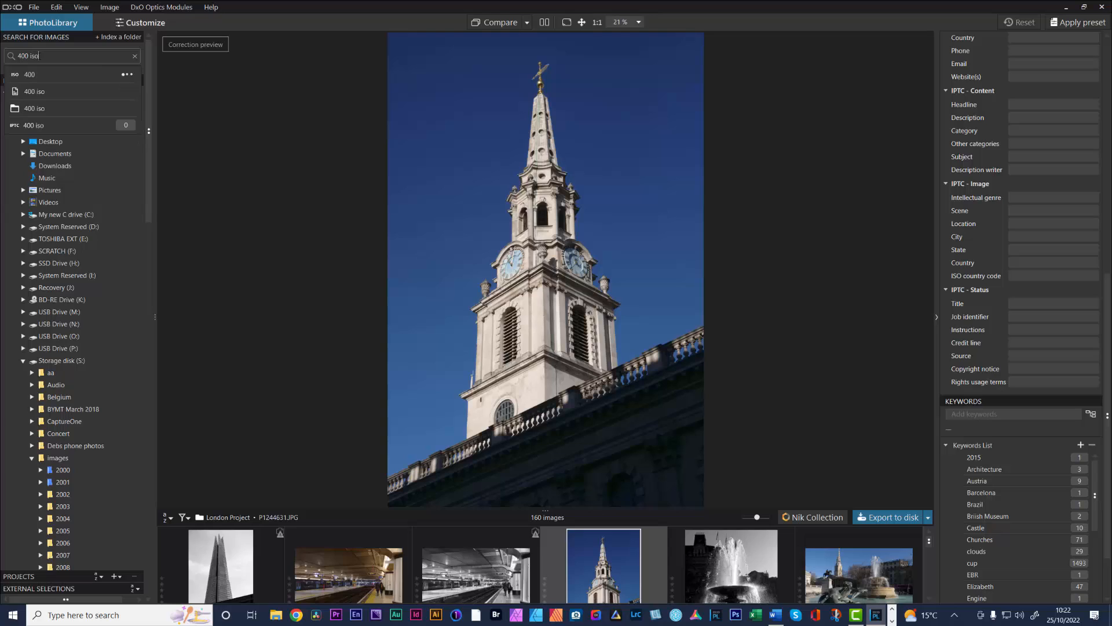
{"action": "key", "text": "Return"}
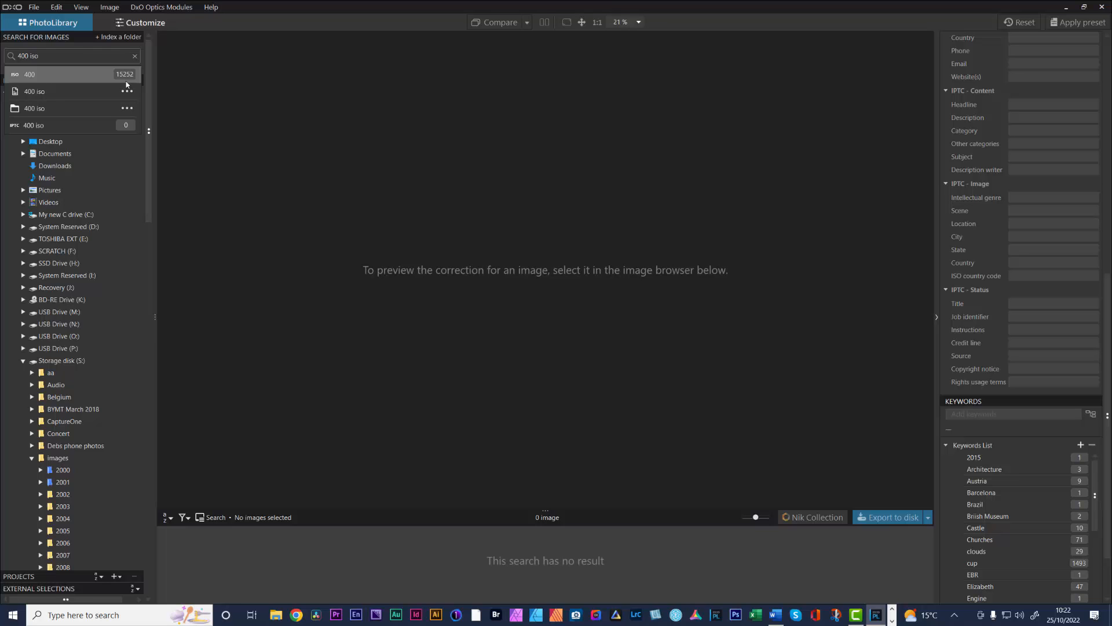
{"action": "left_click", "coordinate": [56, 79]}
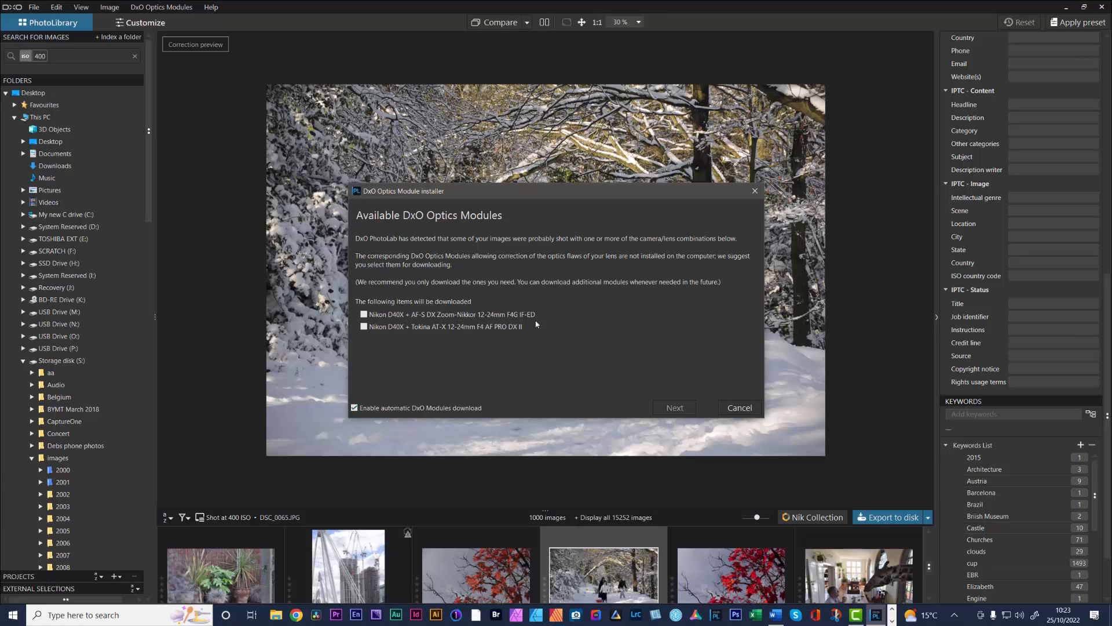
Download the optics module for the Nikon D40X + AF-S DX Zoom-Nikkor 12-24mm F4G IF-ED and close the installer.
{"action": "left_click", "coordinate": [365, 316]}
{"action": "left_click", "coordinate": [673, 408]}
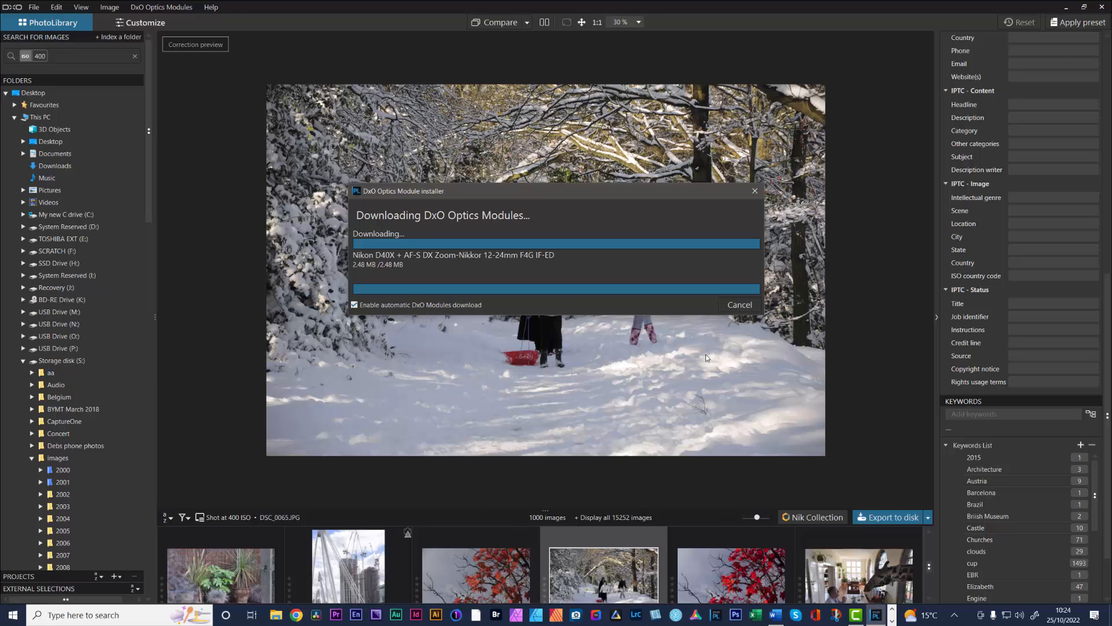
{"action": "left_click", "coordinate": [733, 306]}
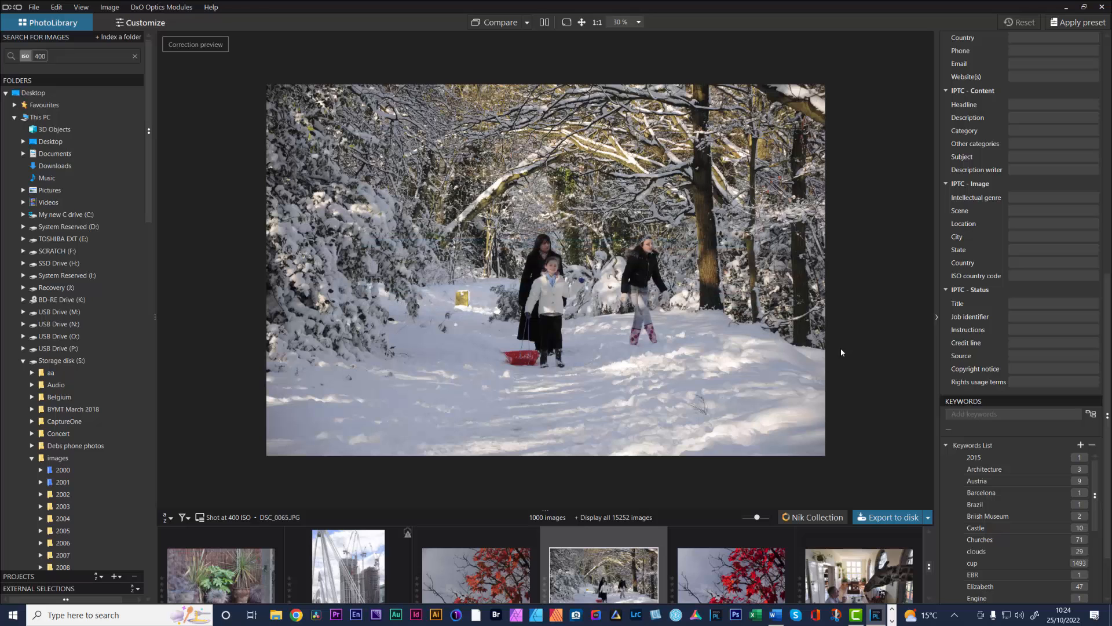
{"action": "key", "text": "Right"}
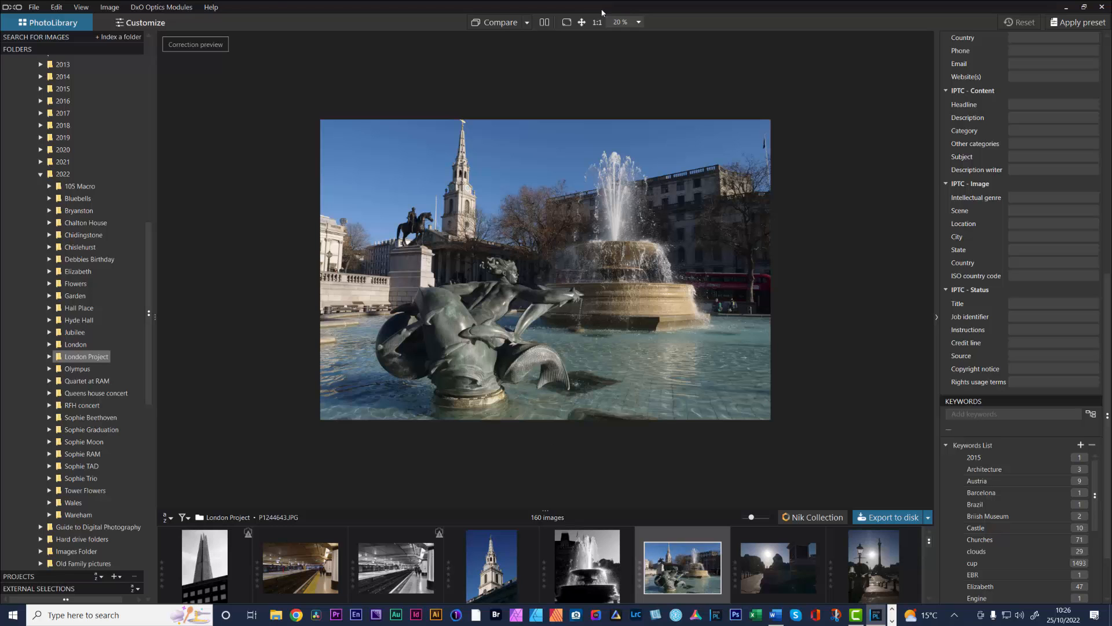
Show the fountain photo P1244643.JPG side by side without and with corrections, and toggle Compare on and off.
{"action": "left_click", "coordinate": [544, 23]}
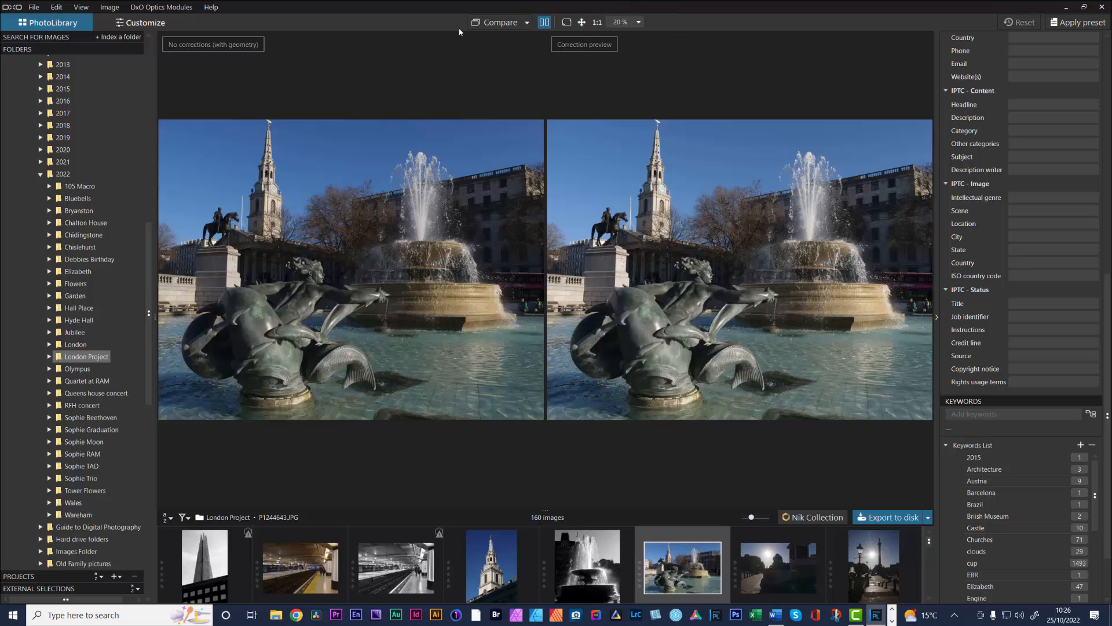
{"action": "left_click", "coordinate": [498, 23]}
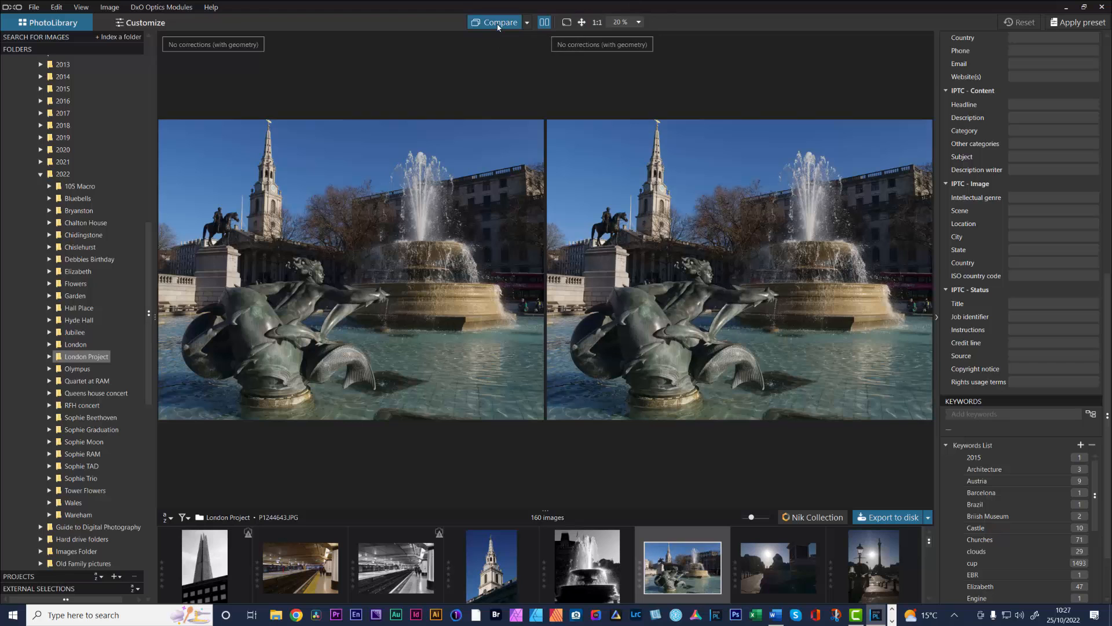
{"action": "left_click", "coordinate": [498, 23]}
{"action": "left_click", "coordinate": [498, 23]}
{"action": "left_click", "coordinate": [499, 23]}
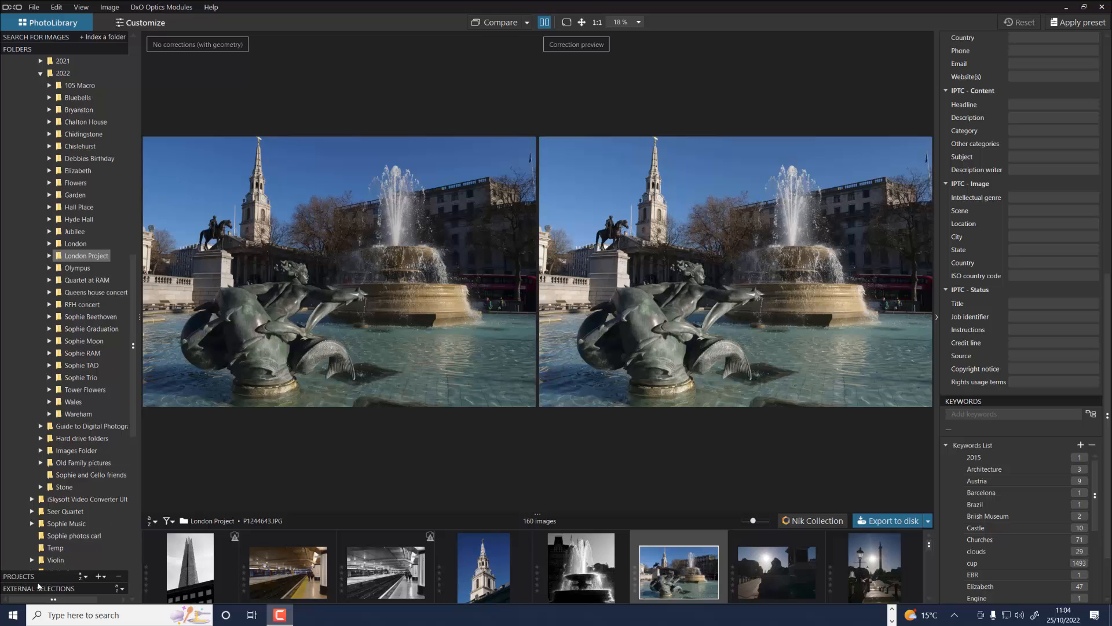
Expand the Projects section, open the London project and preview the lamp post photo P1244654.JPG.
{"action": "left_click", "coordinate": [59, 579]}
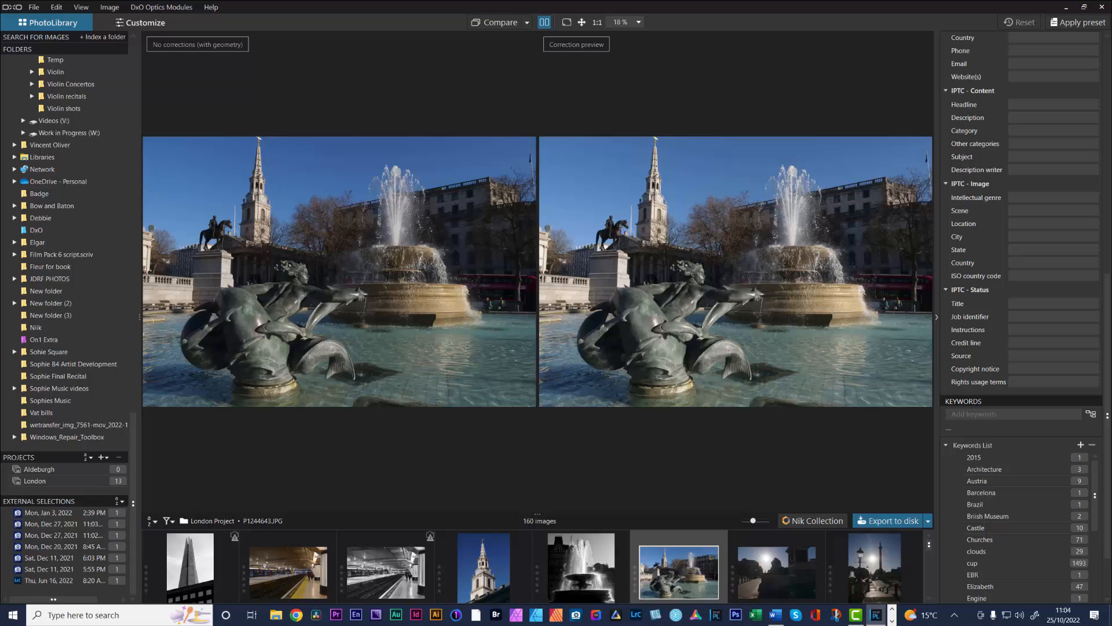
{"action": "left_click", "coordinate": [42, 482]}
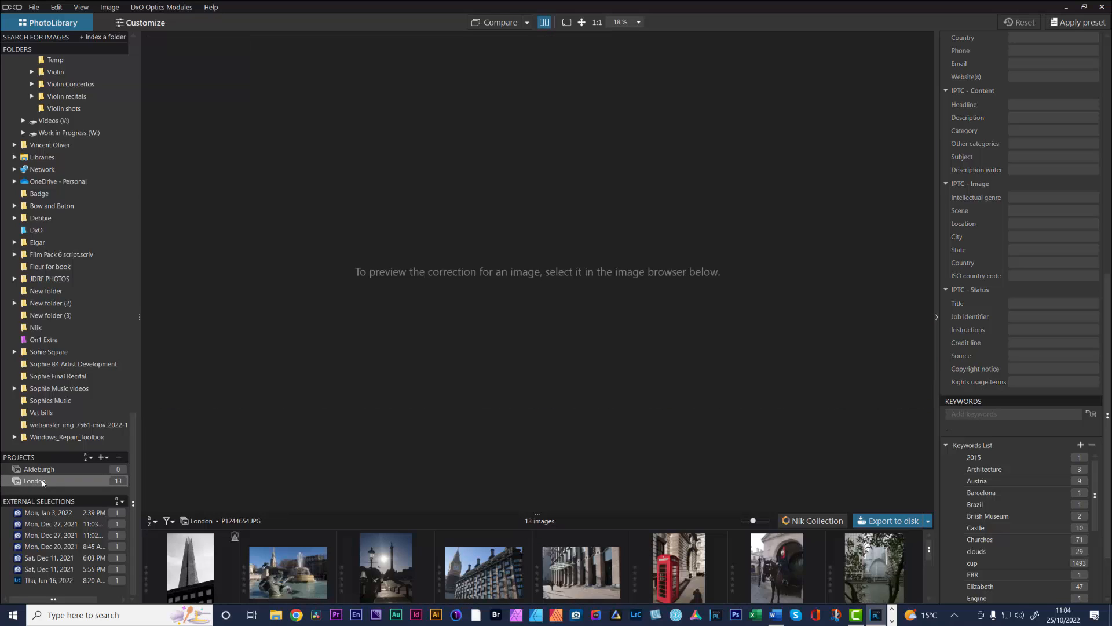
{"action": "left_click", "coordinate": [371, 591]}
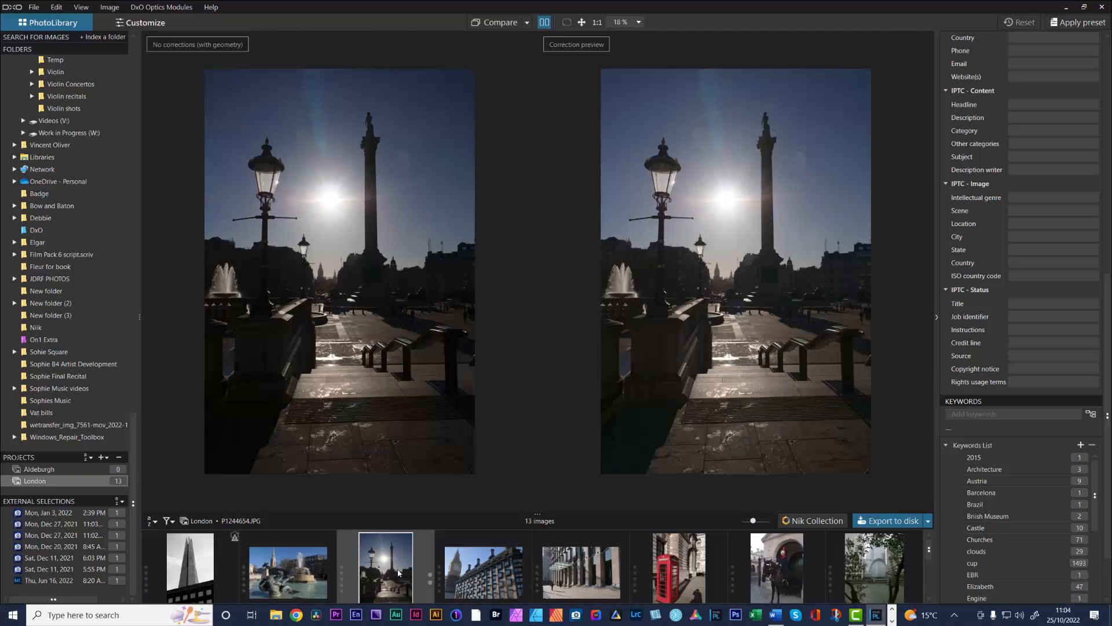
{"action": "mouse_move", "coordinate": [398, 573]}
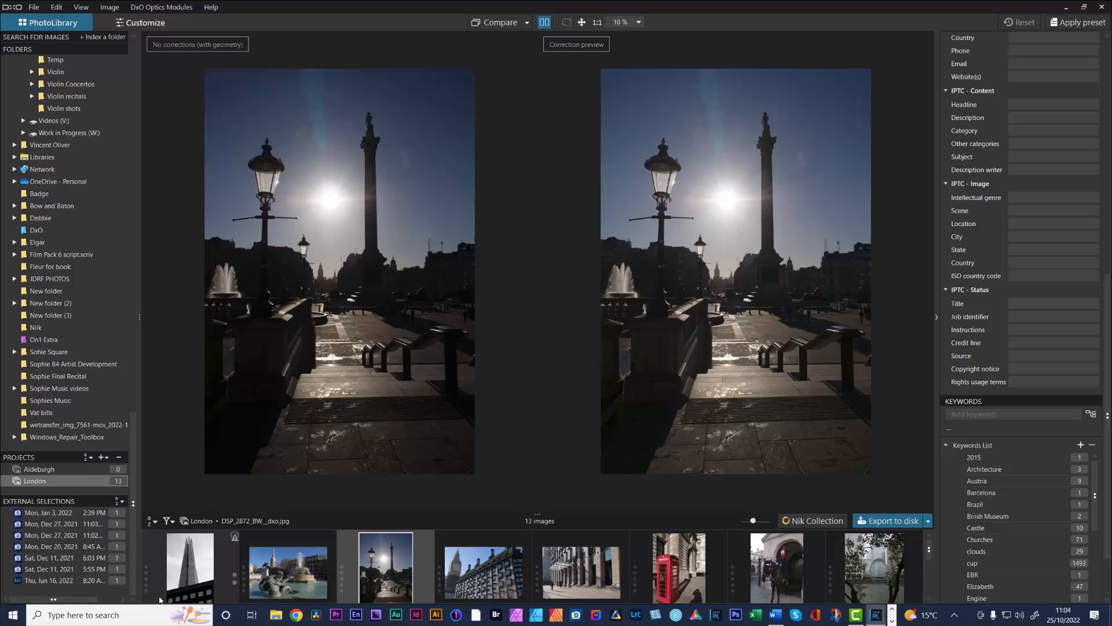
Examine the commands available for P1244654.JPG, including adding the current selection to a project, without applying any.
{"action": "right_click", "coordinate": [367, 583]}
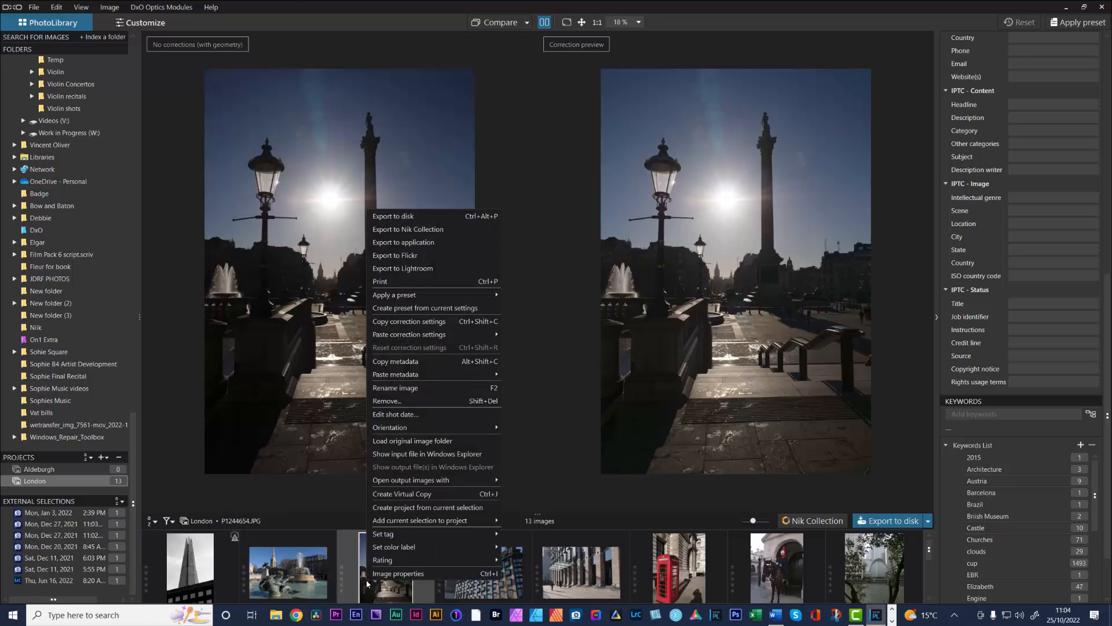
{"action": "mouse_move", "coordinate": [408, 525]}
{"action": "left_click", "coordinate": [531, 373]}
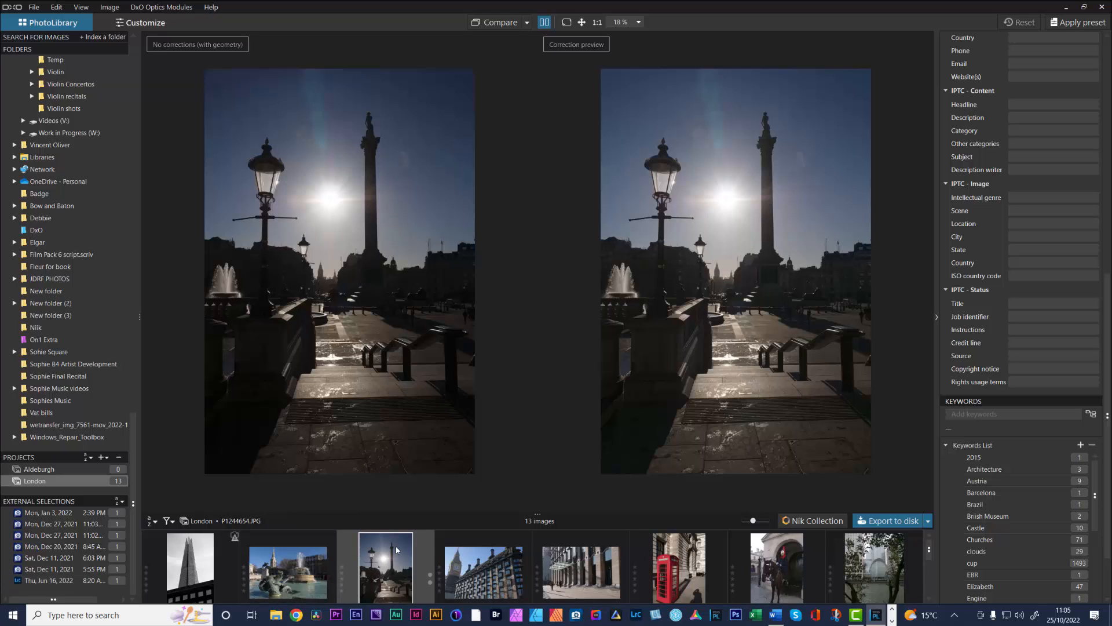
{"action": "mouse_move", "coordinate": [397, 550]}
Open P1244654.JPG in the Customize workspace and zoom the preview to 70 % around the lower buildings.
{"action": "left_click", "coordinate": [145, 23]}
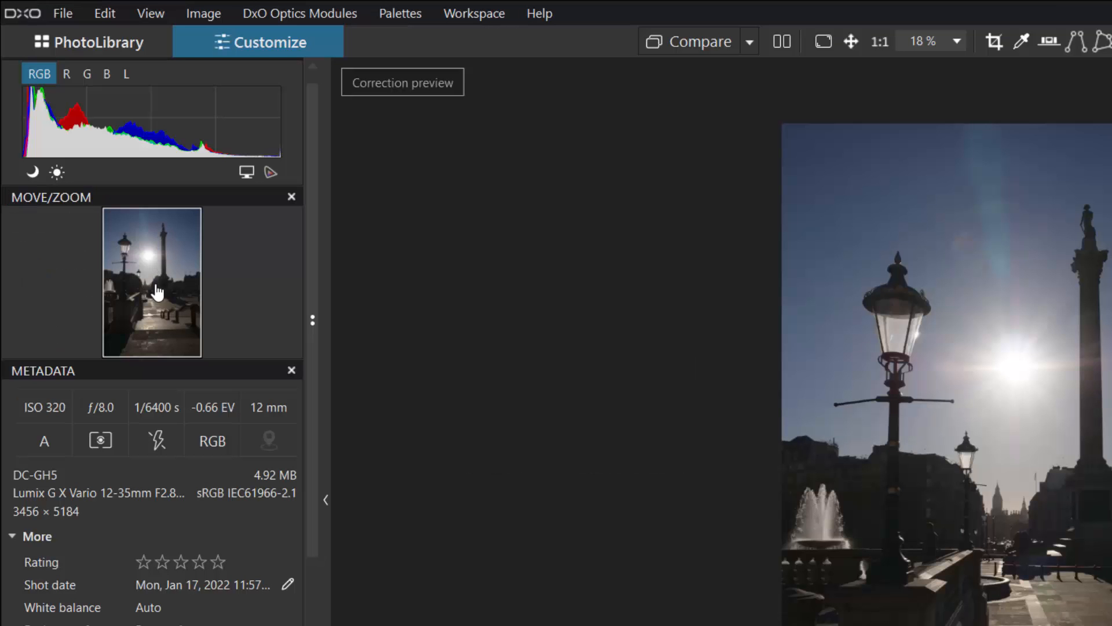
{"action": "scroll", "coordinate": [1030, 601], "scroll_direction": "up", "scroll_amount": 3}
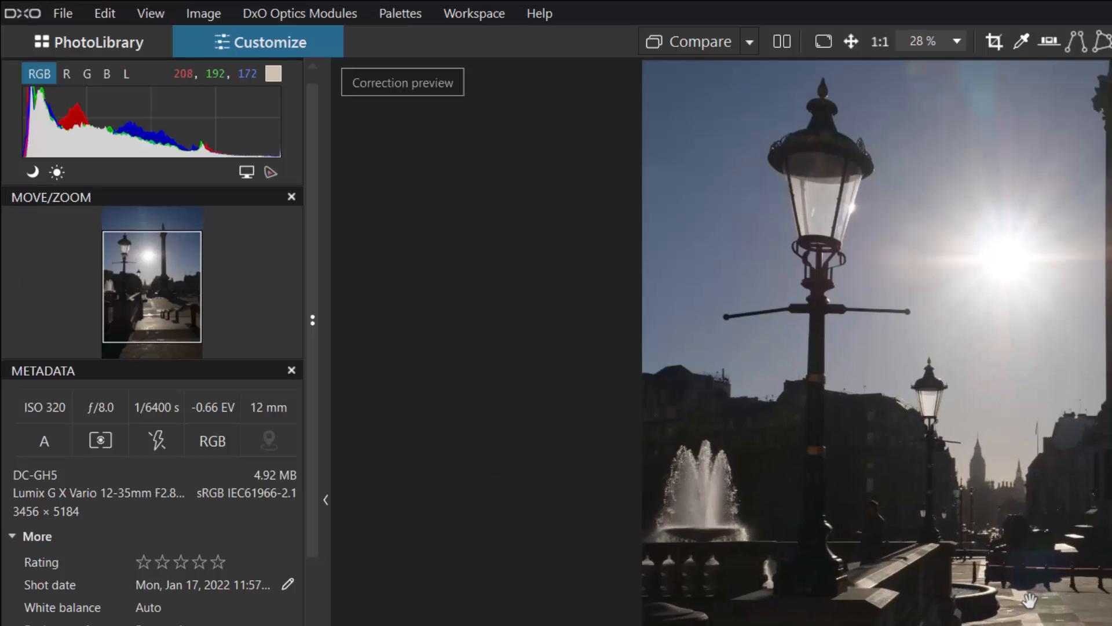
{"action": "scroll", "coordinate": [1030, 601], "scroll_direction": "up", "scroll_amount": 3}
{"action": "scroll", "coordinate": [1030, 601], "scroll_direction": "up", "scroll_amount": 1}
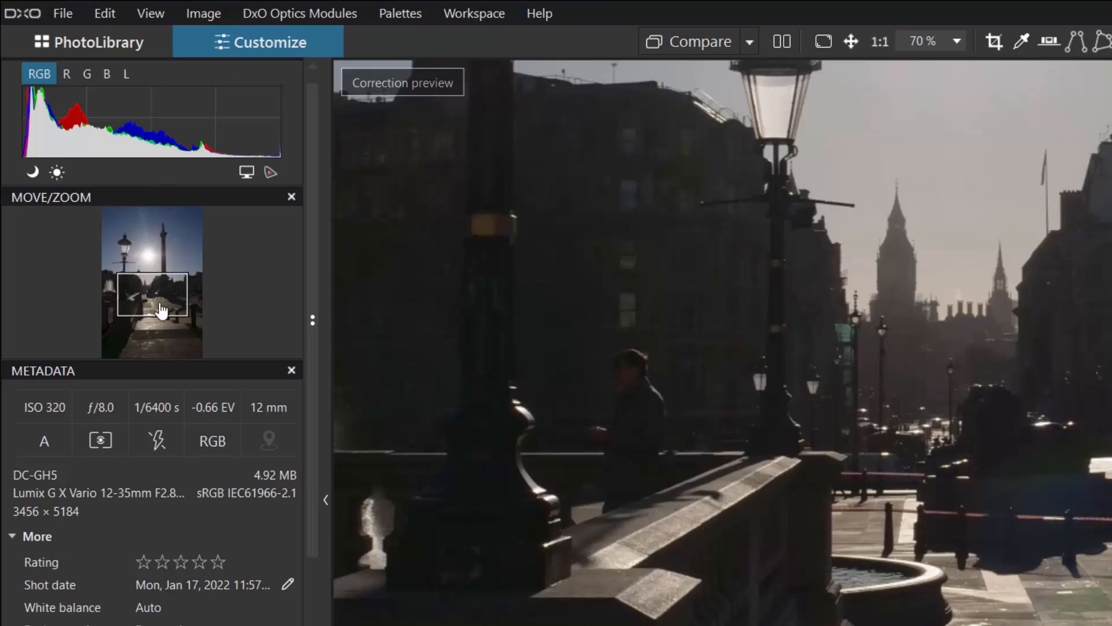
Examine the lower part of P1244654.JPG and its metadata and Advanced History, and fit the whole photo in view at 22 %.
{"action": "mouse_move", "coordinate": [162, 298]}
{"action": "left_mouse_down"}
{"action": "mouse_move", "coordinate": [150, 250]}
{"action": "mouse_move", "coordinate": [169, 259]}
{"action": "mouse_move", "coordinate": [158, 304]}
{"action": "left_mouse_up"}
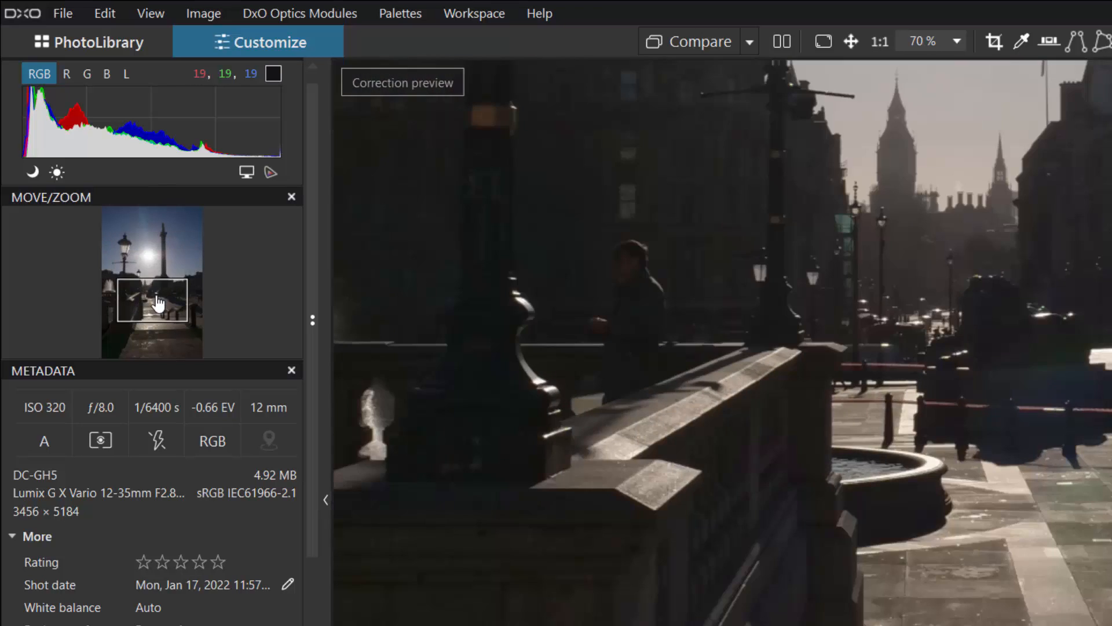
{"action": "left_click_drag", "start_coordinate": [1016, 502], "coordinate": [1030, 625]}
{"action": "left_click_drag", "start_coordinate": [1101, 464], "coordinate": [1074, 625]}
{"action": "left_click_drag", "start_coordinate": [879, 427], "coordinate": [1017, 522]}
{"action": "left_click_drag", "start_coordinate": [147, 264], "coordinate": [151, 294]}
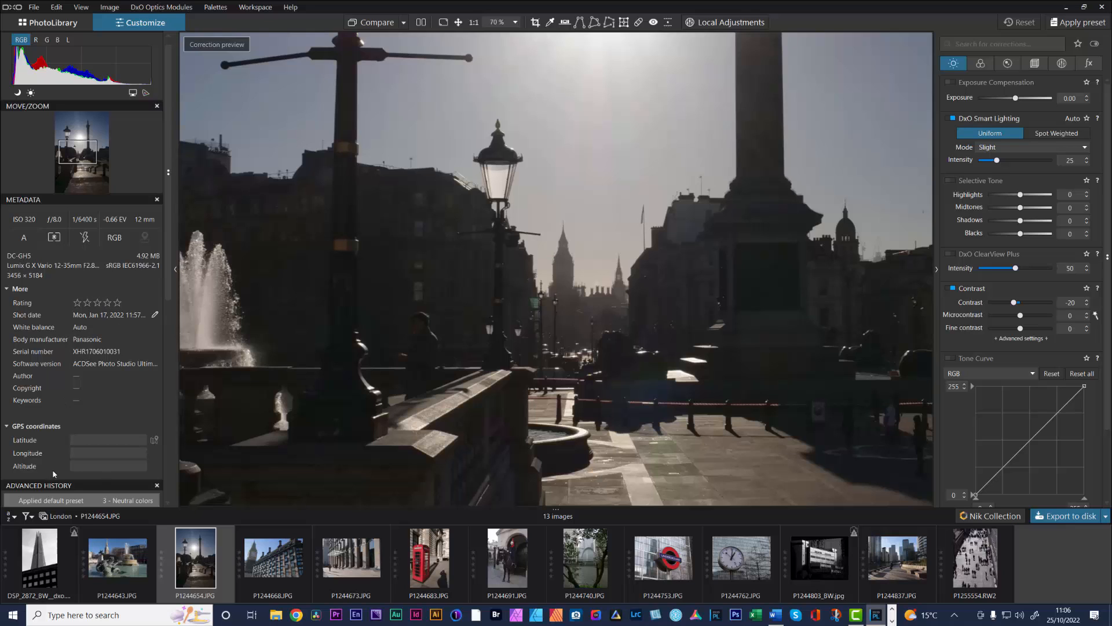
{"action": "scroll", "coordinate": [70, 435], "scroll_direction": "down", "scroll_amount": 2}
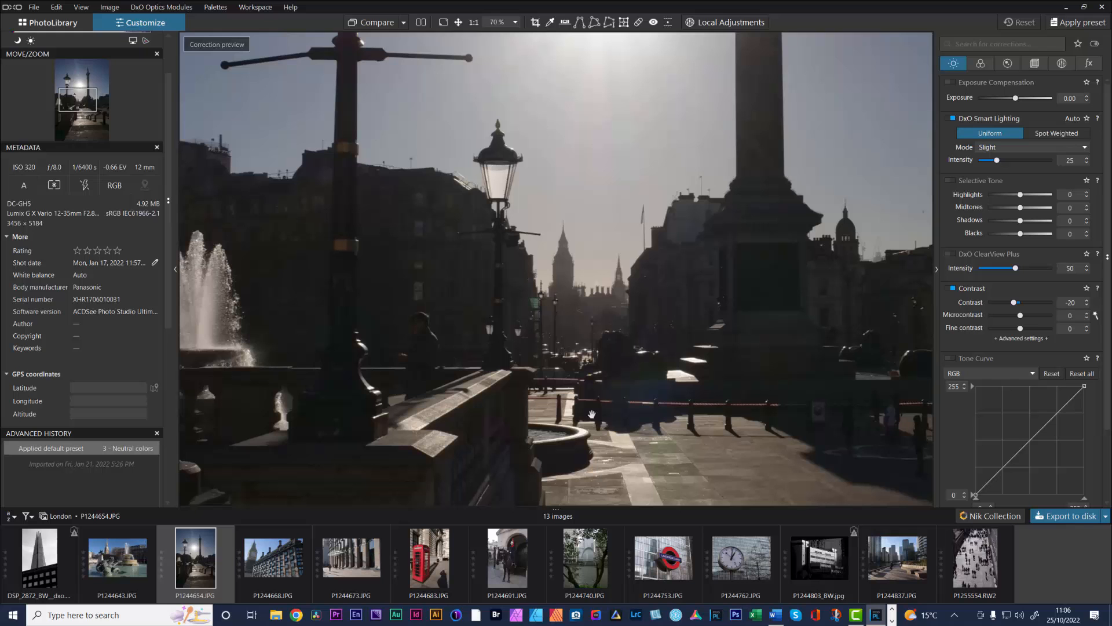
{"action": "scroll", "coordinate": [632, 374], "scroll_direction": "down", "scroll_amount": 3}
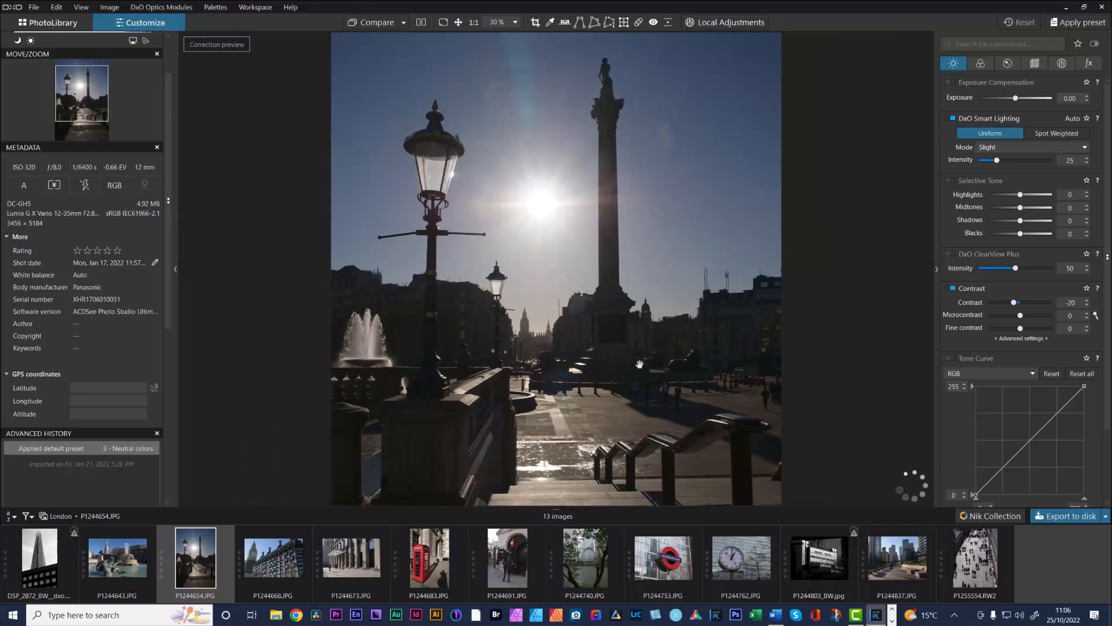
{"action": "scroll", "coordinate": [639, 365], "scroll_direction": "down", "scroll_amount": 1}
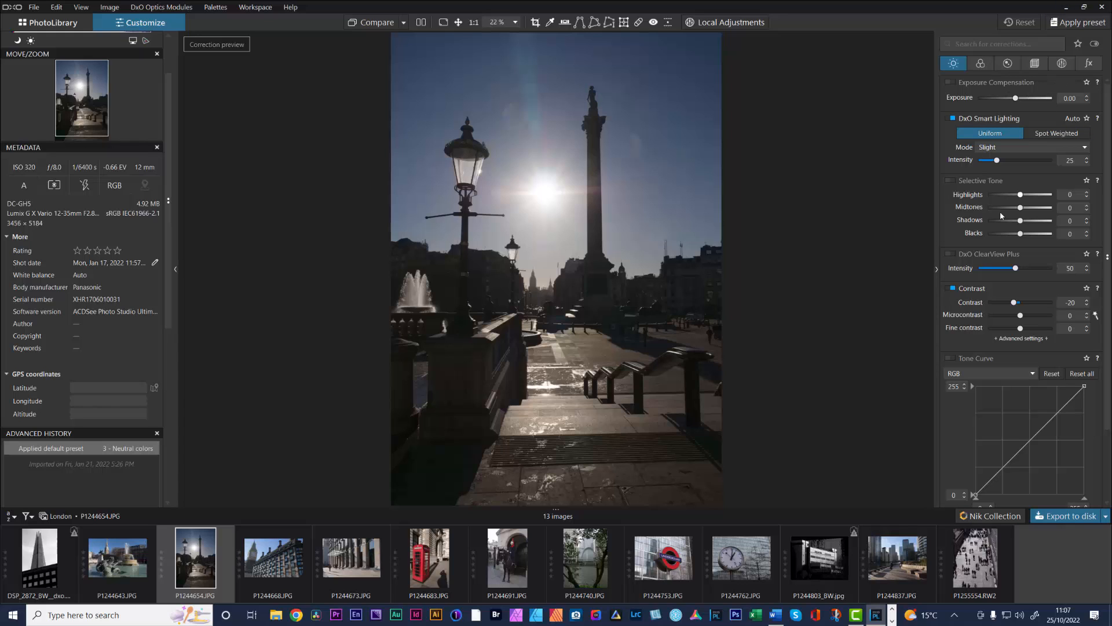
Toggle DxO Smart Lighting off and on, and review only the active corrections across the light, color, detail, geometry and local adjustment categories.
{"action": "left_click", "coordinate": [955, 117]}
{"action": "left_click", "coordinate": [955, 118]}
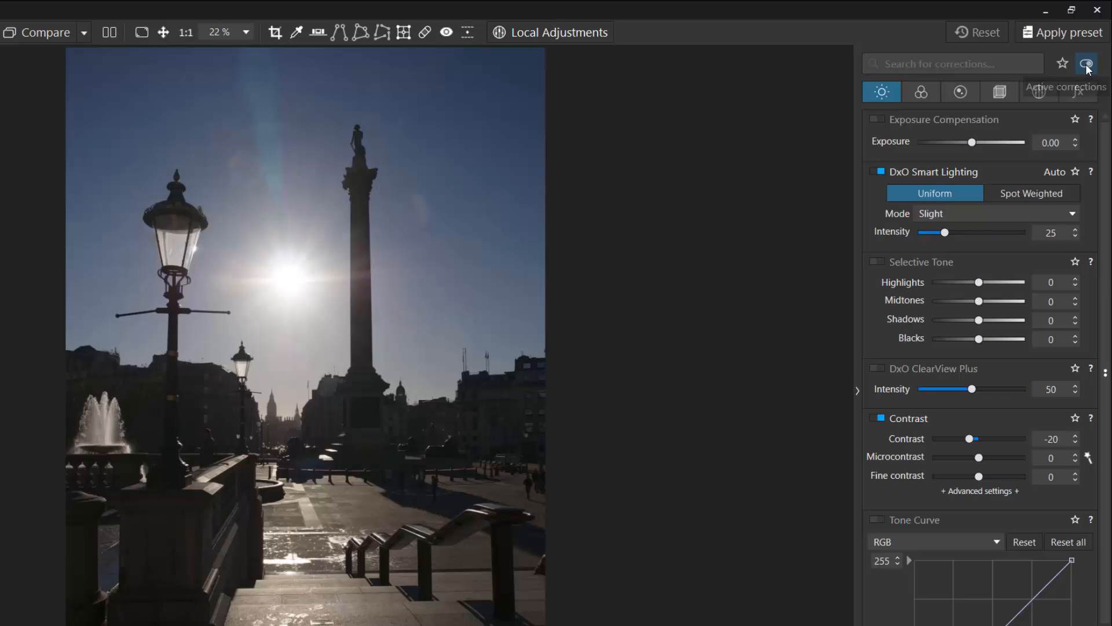
{"action": "left_click", "coordinate": [1087, 65]}
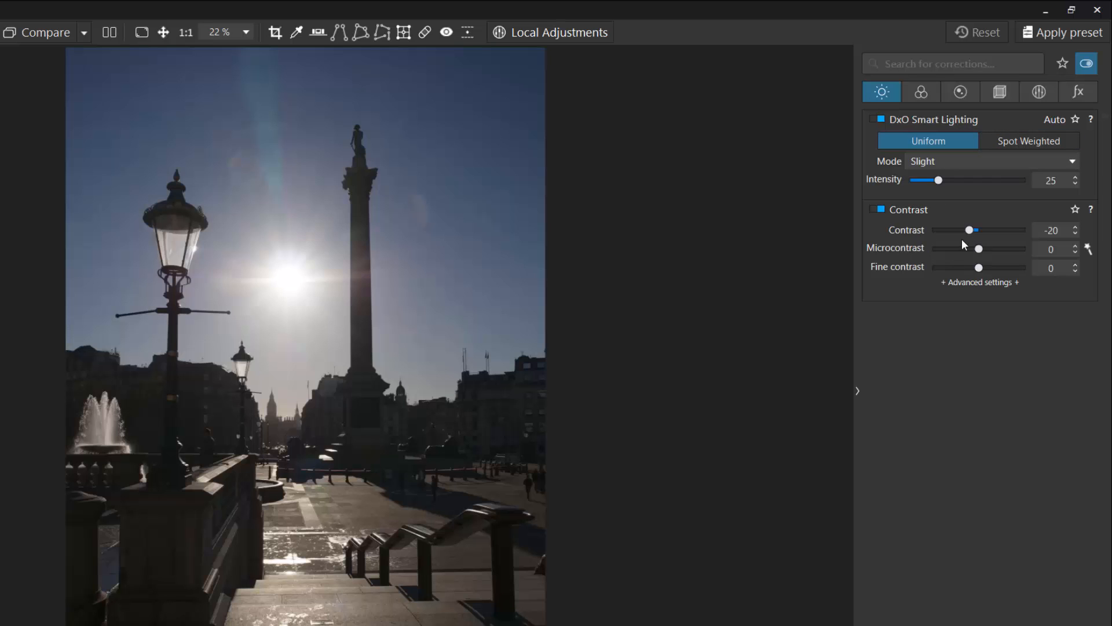
{"action": "left_click", "coordinate": [922, 93]}
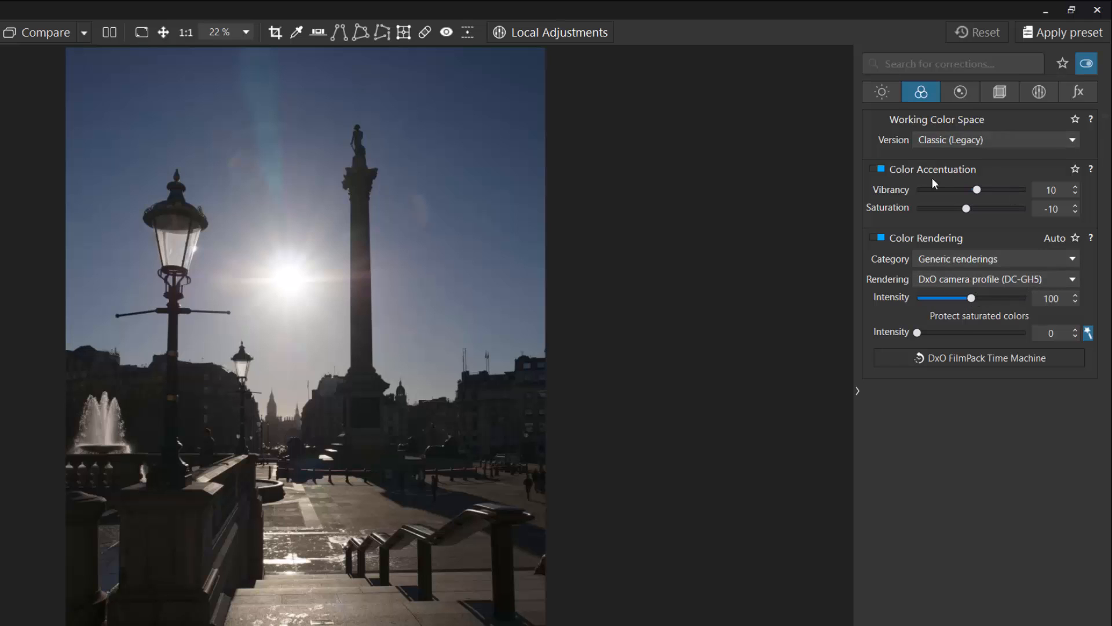
{"action": "left_click", "coordinate": [967, 95]}
{"action": "left_click", "coordinate": [999, 92]}
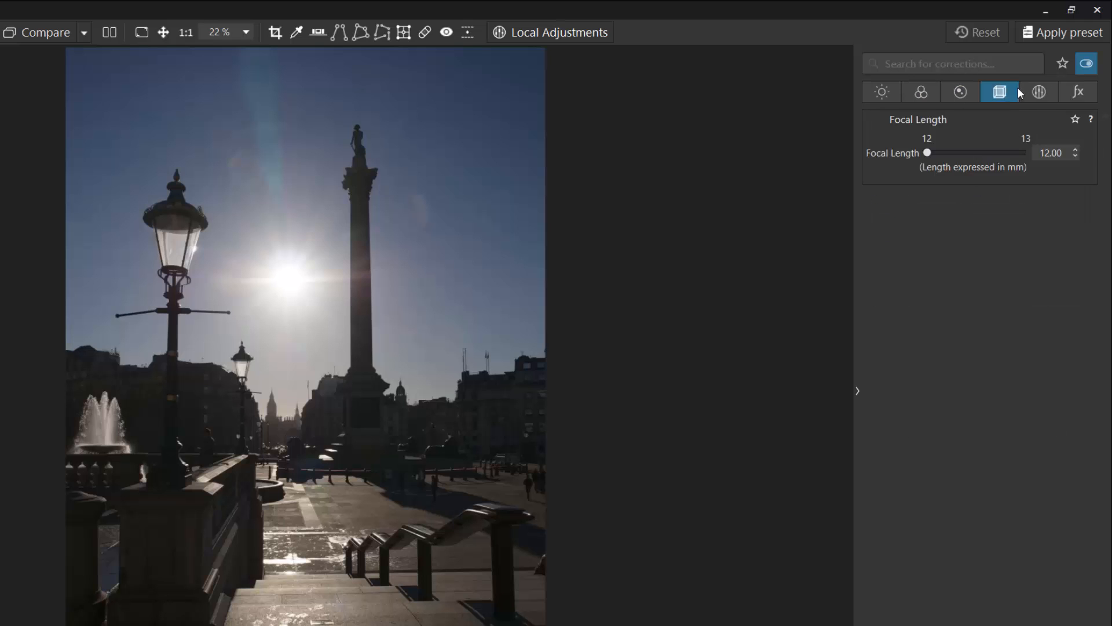
{"action": "left_click", "coordinate": [1039, 93]}
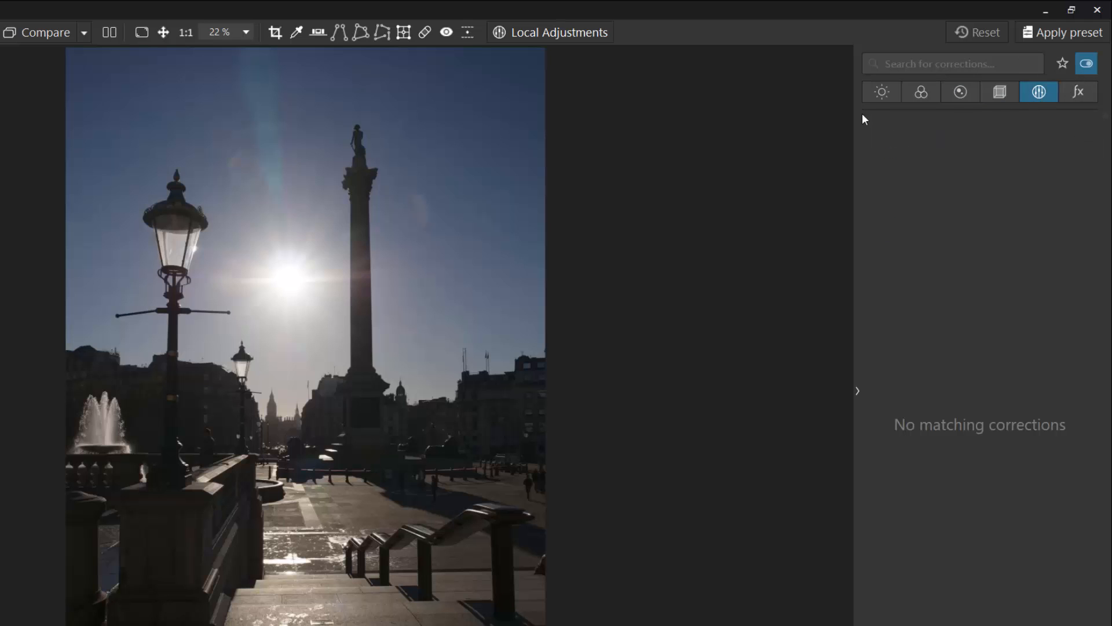
{"action": "left_click", "coordinate": [882, 92]}
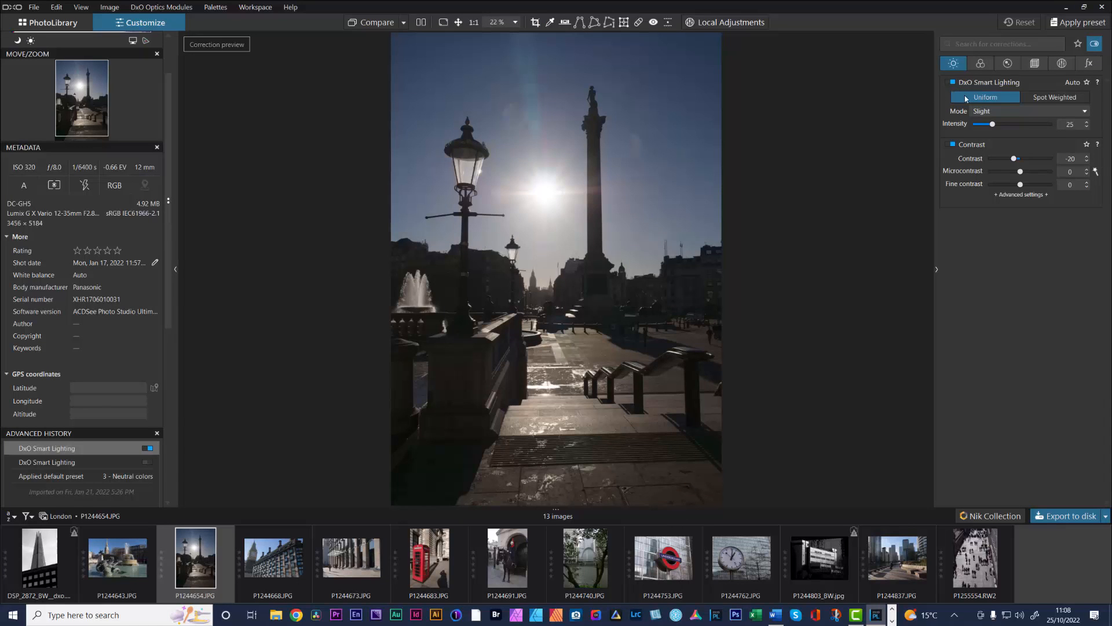
Disable DxO Smart Lighting and Contrast for P1244654.JPG, and stop limiting the list to active corrections.
{"action": "left_click", "coordinate": [952, 83]}
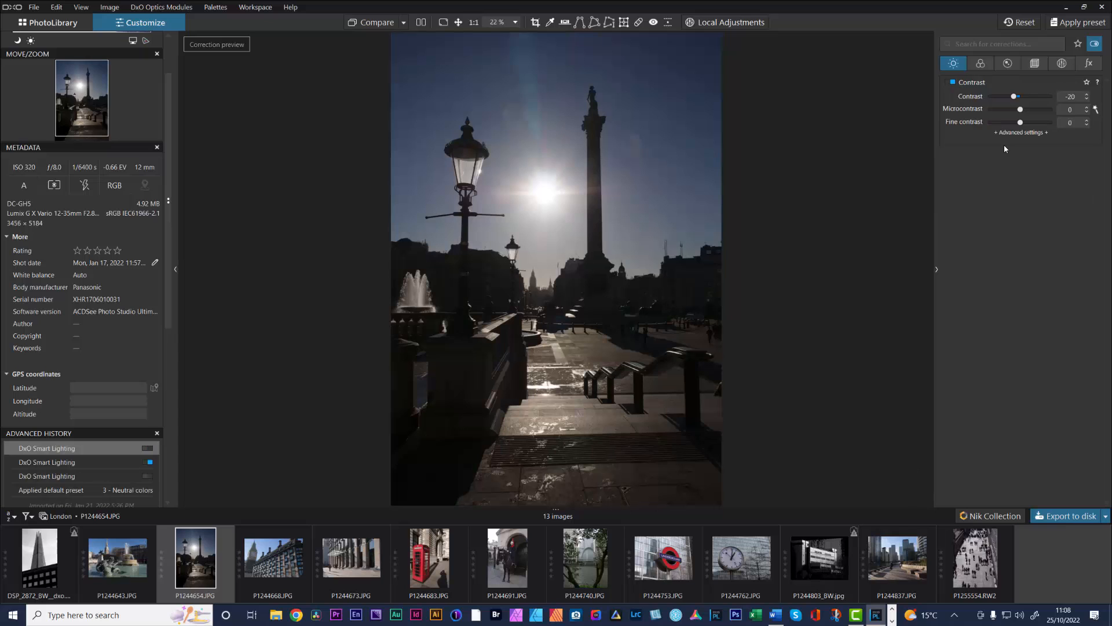
{"action": "left_click", "coordinate": [953, 82]}
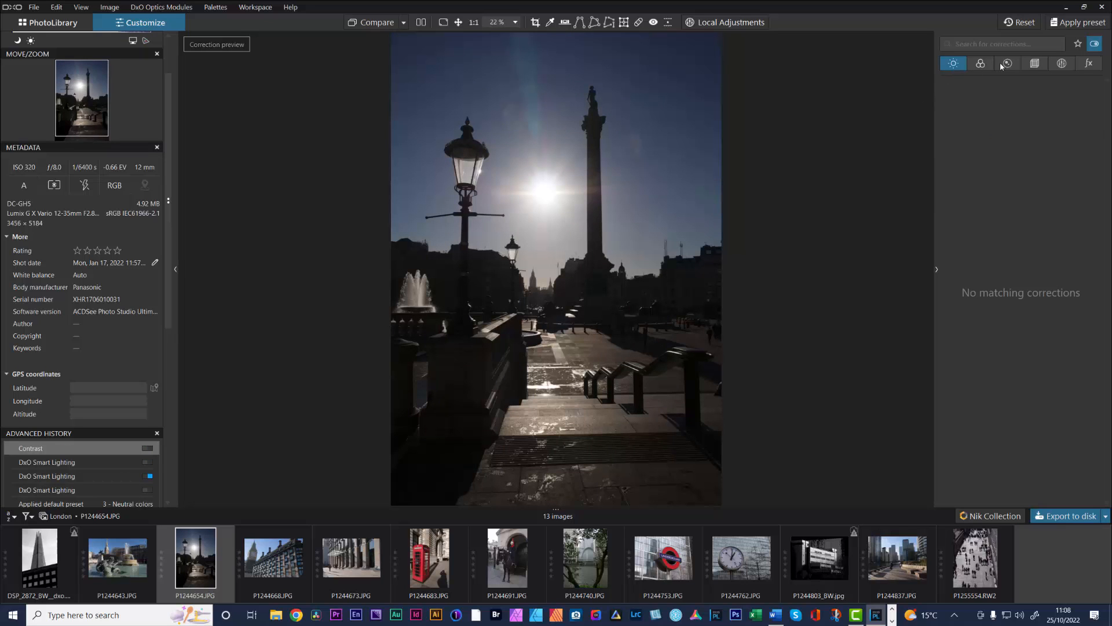
{"action": "left_click", "coordinate": [1098, 46]}
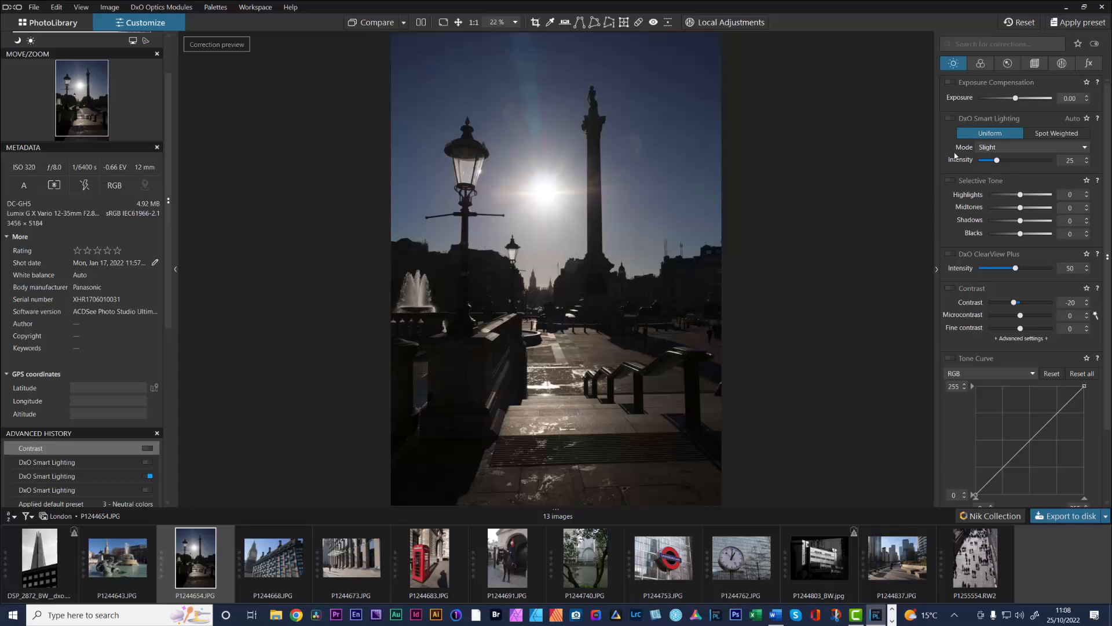
Enable DxO ClearView Plus at intensity 50 and Contrast at -20.
{"action": "left_click", "coordinate": [950, 254]}
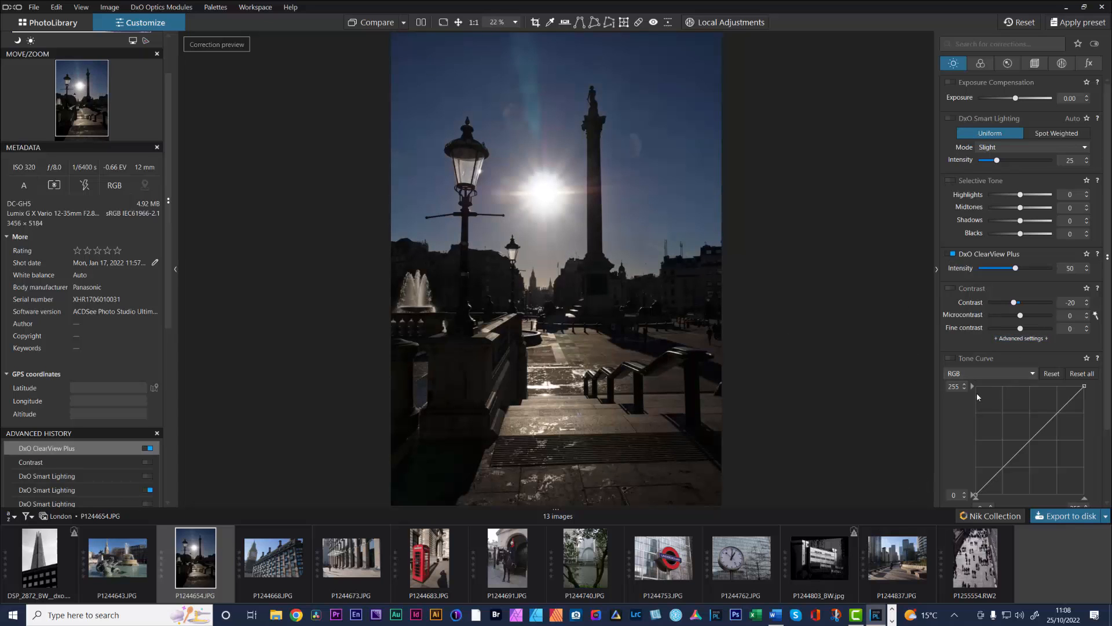
{"action": "left_click", "coordinate": [951, 288]}
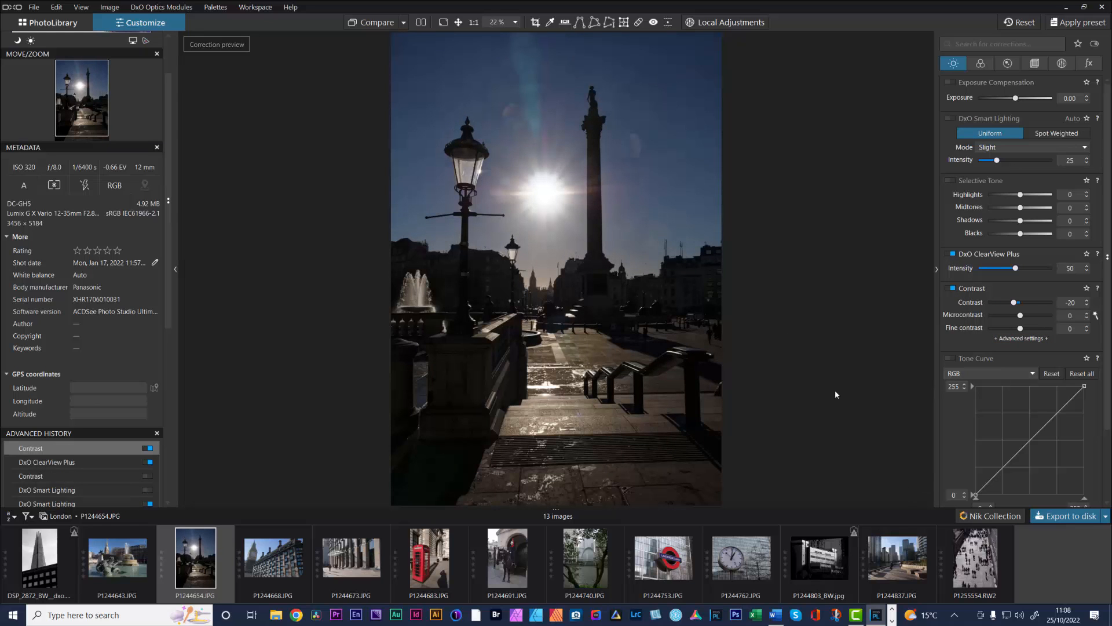
Shape the RGB tone curve into a gentle S by raising the highlights and lowering the shadows.
{"action": "scroll", "coordinate": [1044, 468], "scroll_direction": "down", "scroll_amount": 2}
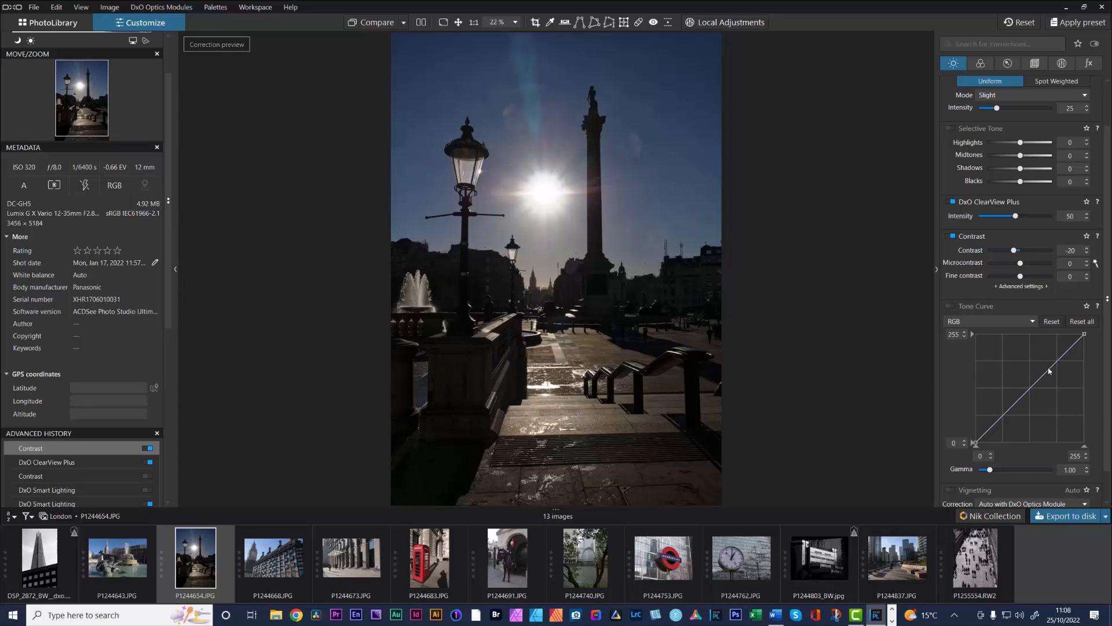
{"action": "left_click_drag", "start_coordinate": [1050, 358], "coordinate": [1054, 352]}
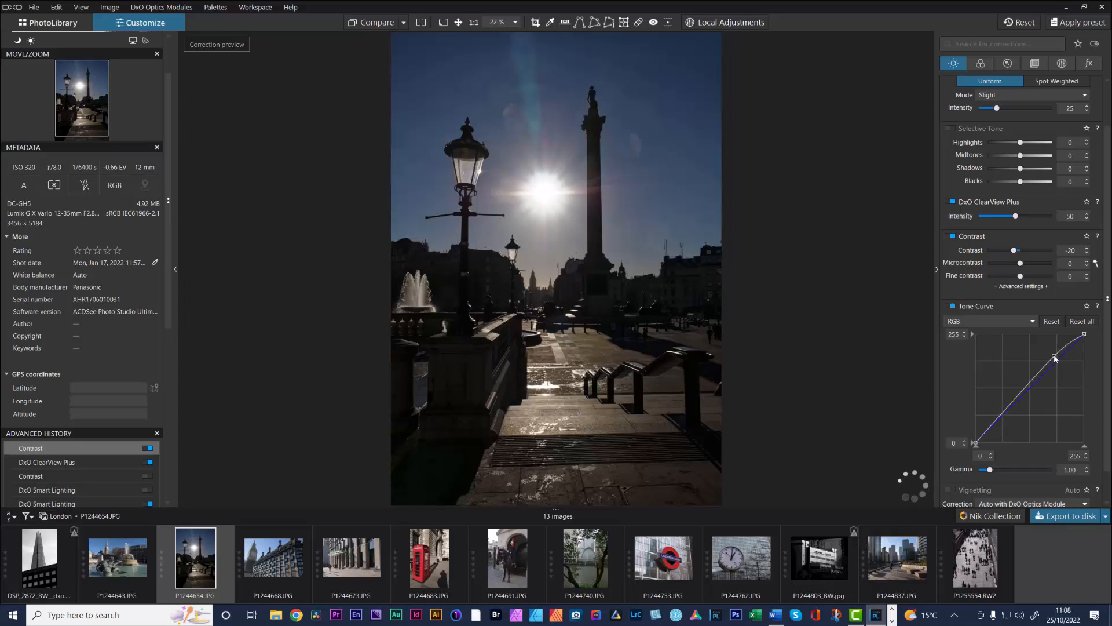
{"action": "left_click", "coordinate": [998, 419]}
{"action": "left_click_drag", "start_coordinate": [999, 418], "coordinate": [995, 422]}
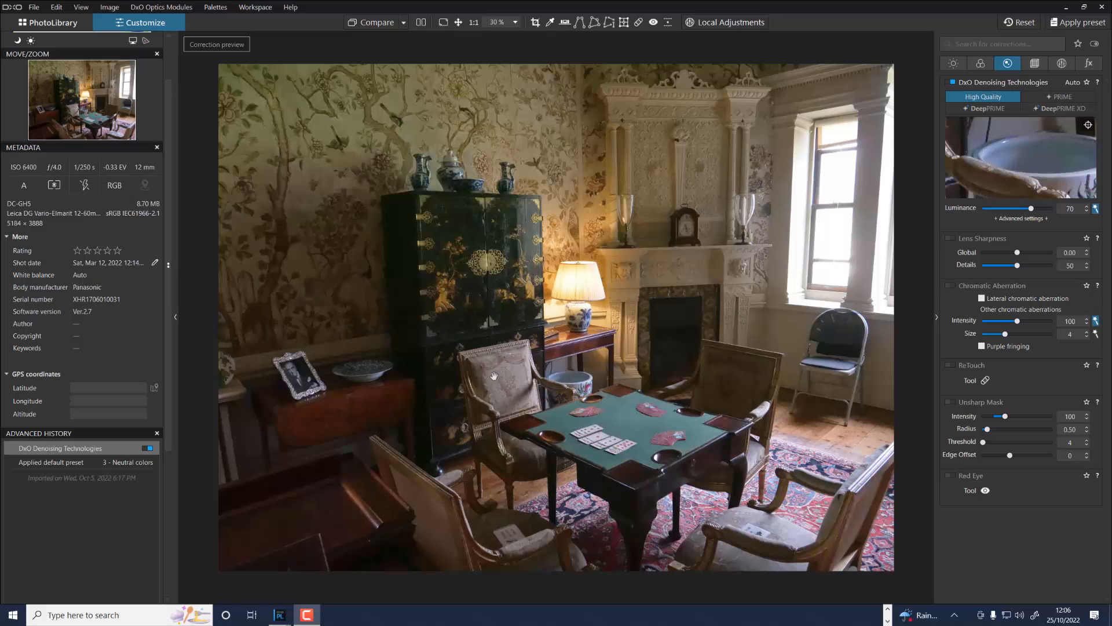
Inspect the interior photo at 140 % around the side table, the upholstered chair and the porcelain pot.
{"action": "scroll", "coordinate": [577, 356], "scroll_direction": "up", "scroll_amount": 4}
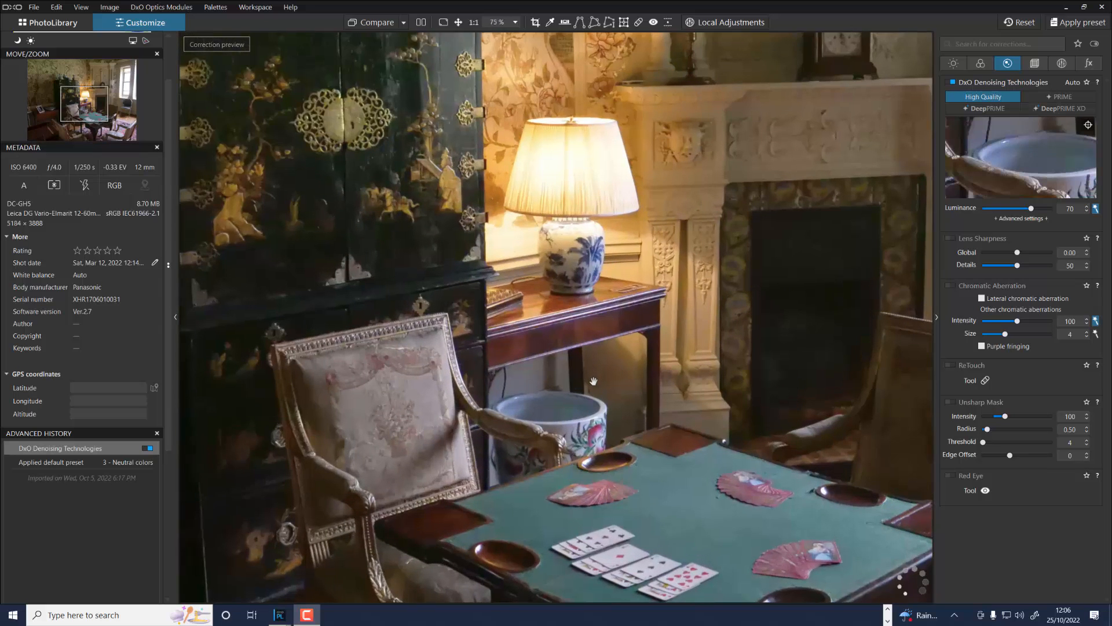
{"action": "left_click_drag", "start_coordinate": [593, 380], "coordinate": [731, 342]}
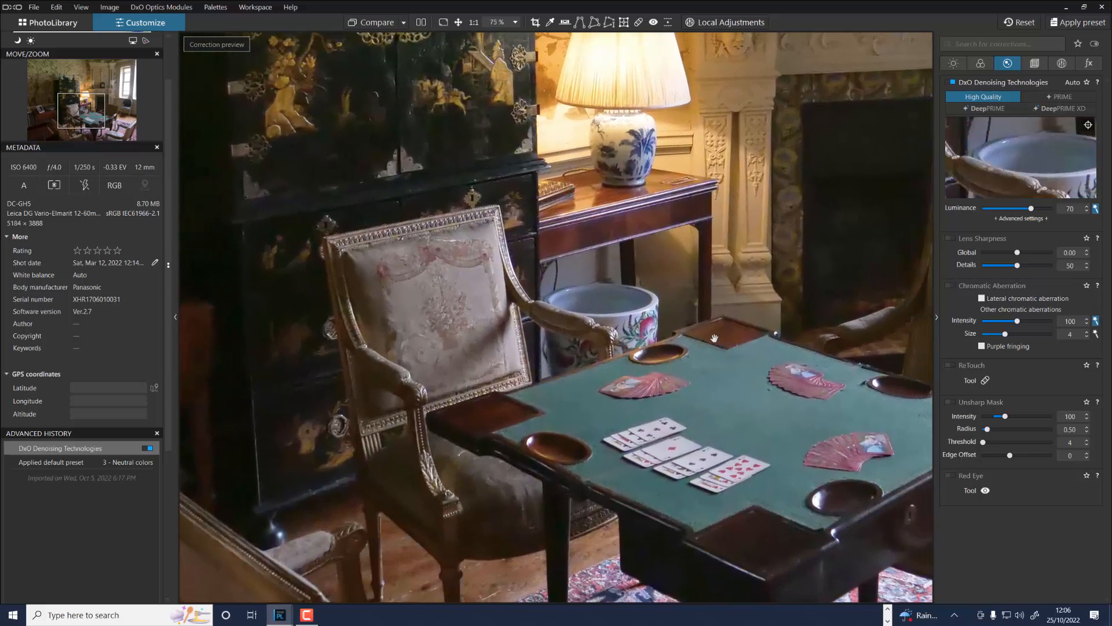
{"action": "scroll", "coordinate": [714, 338], "scroll_direction": "up", "scroll_amount": 1}
{"action": "scroll", "coordinate": [714, 338], "scroll_direction": "up", "scroll_amount": 1}
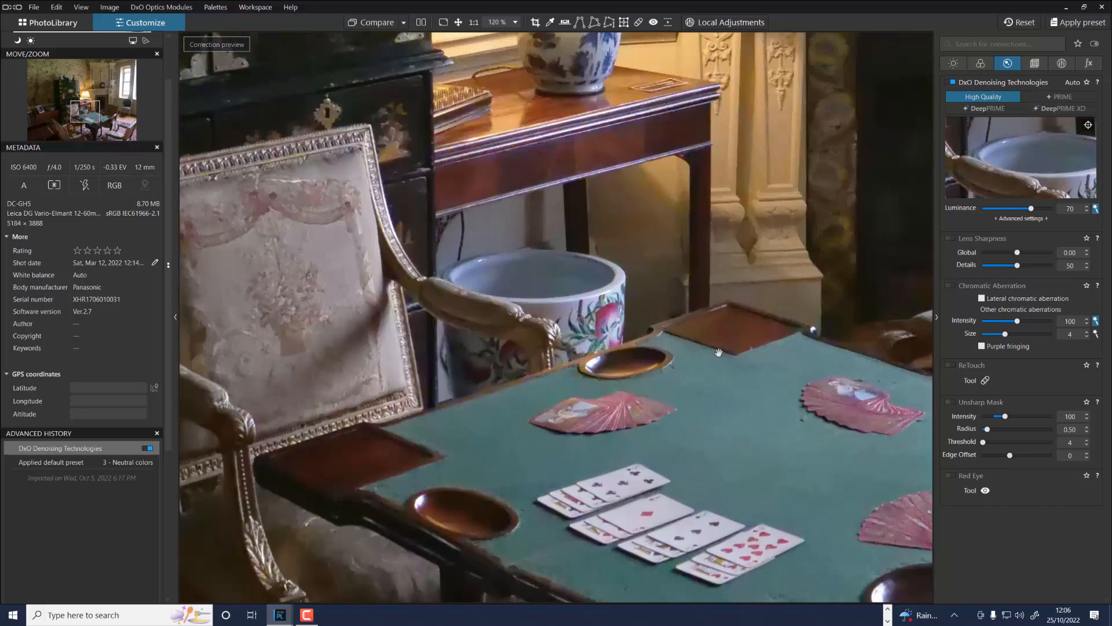
{"action": "scroll", "coordinate": [716, 350], "scroll_direction": "up", "scroll_amount": 1}
{"action": "scroll", "coordinate": [784, 434], "scroll_direction": "up", "scroll_amount": 1}
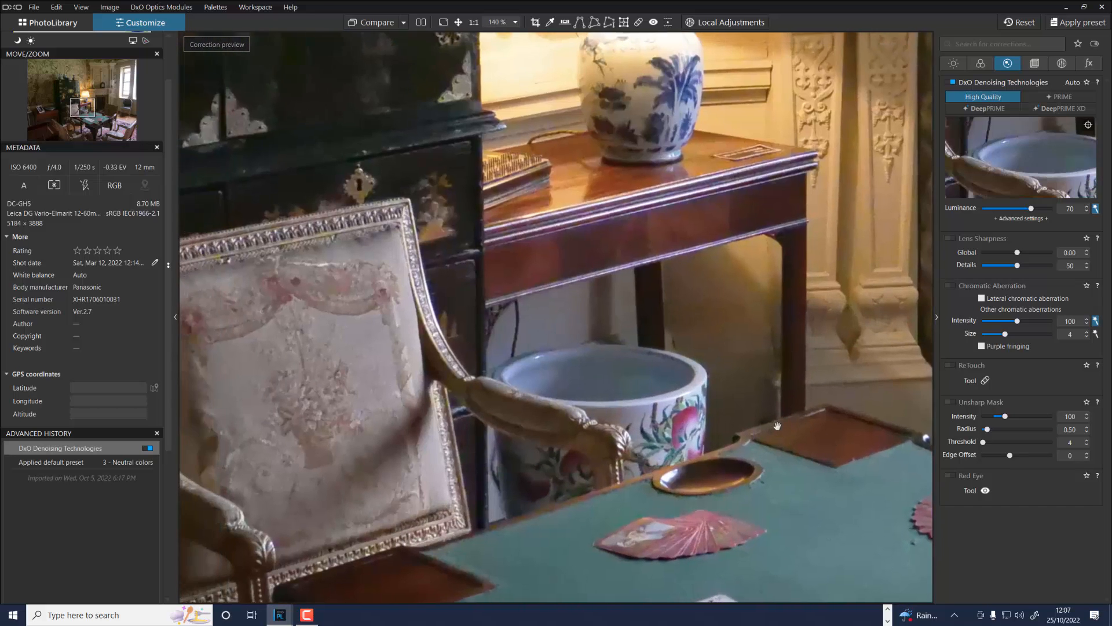
{"action": "left_click_drag", "start_coordinate": [797, 438], "coordinate": [744, 450]}
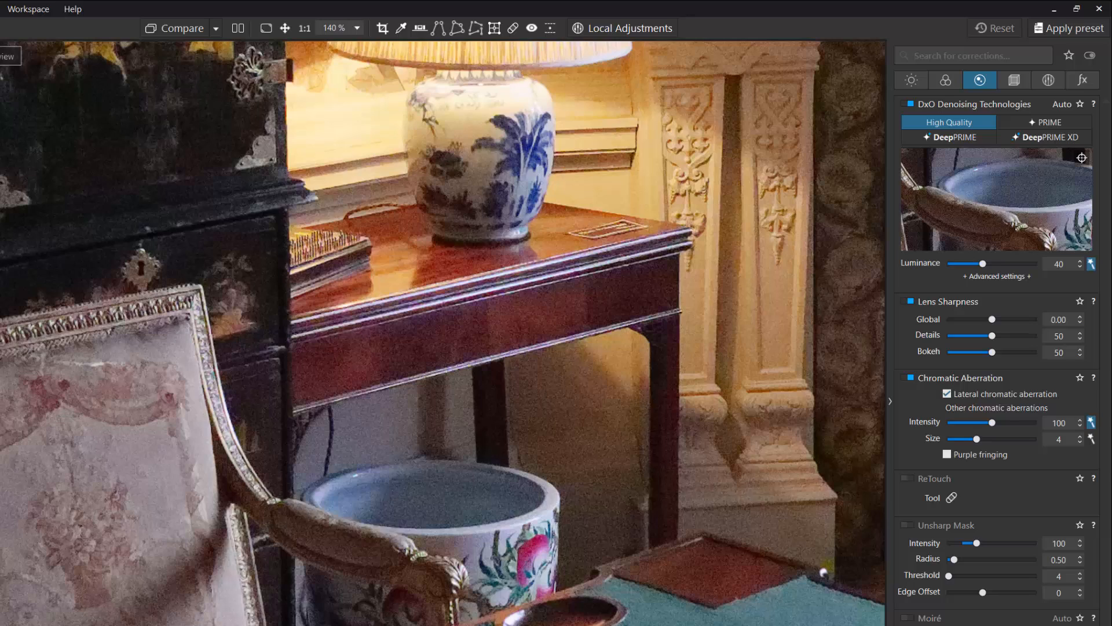
Compare the noise at 140 % by switching to the next version of the interior photo and back.
{"action": "key", "text": "Right"}
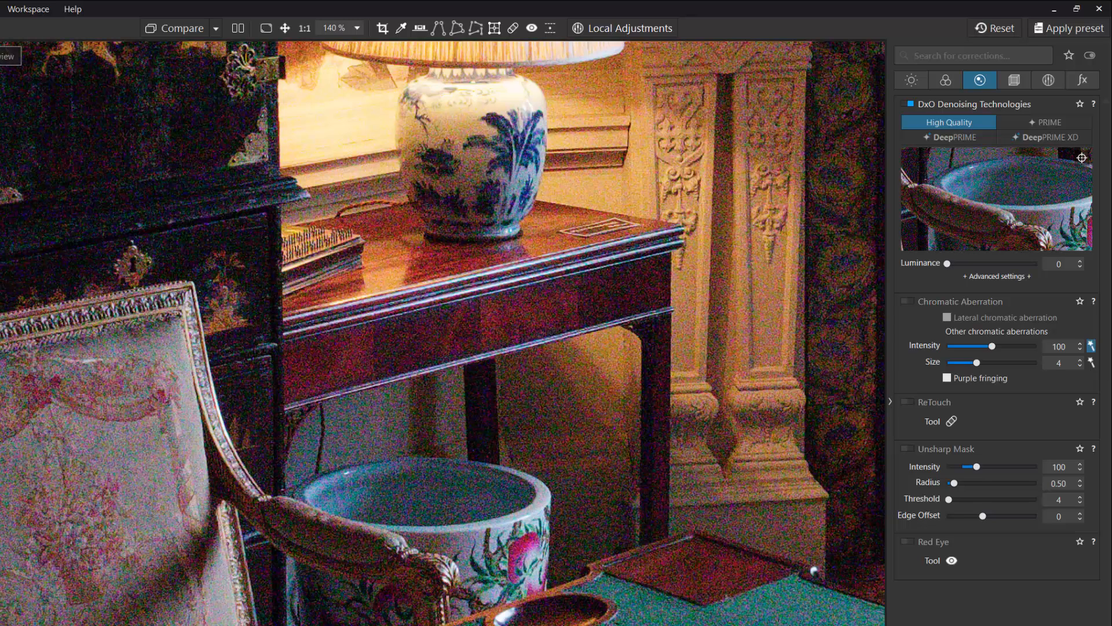
{"action": "key", "text": "Left"}
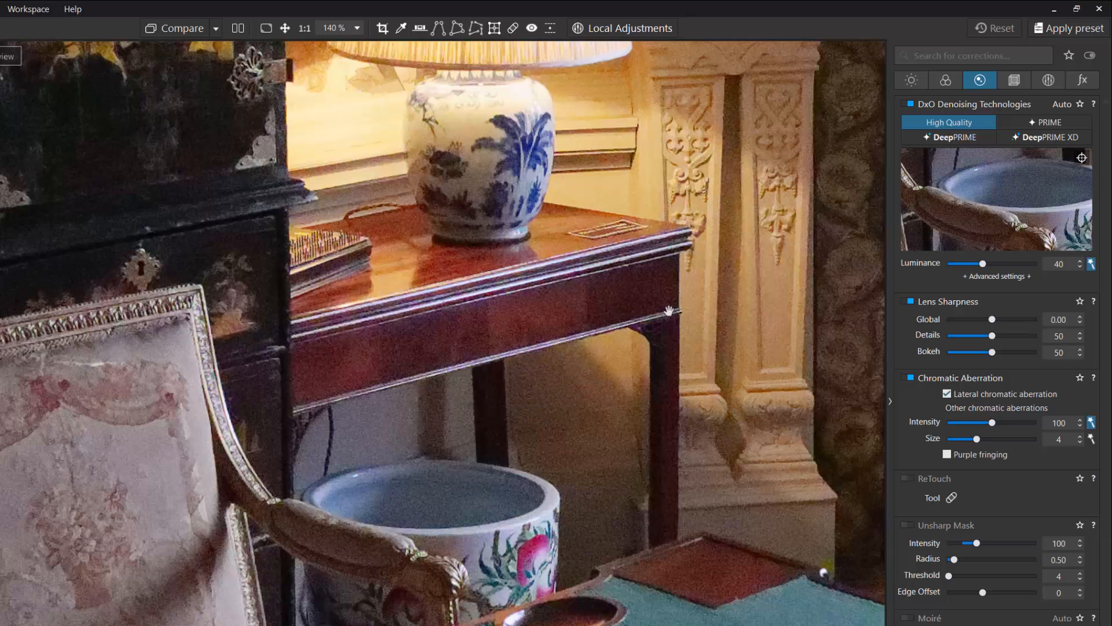
Set the denoising method to PRIME and aim the denoising preview at the carved pillars beside the side table.
{"action": "left_click", "coordinate": [1043, 137]}
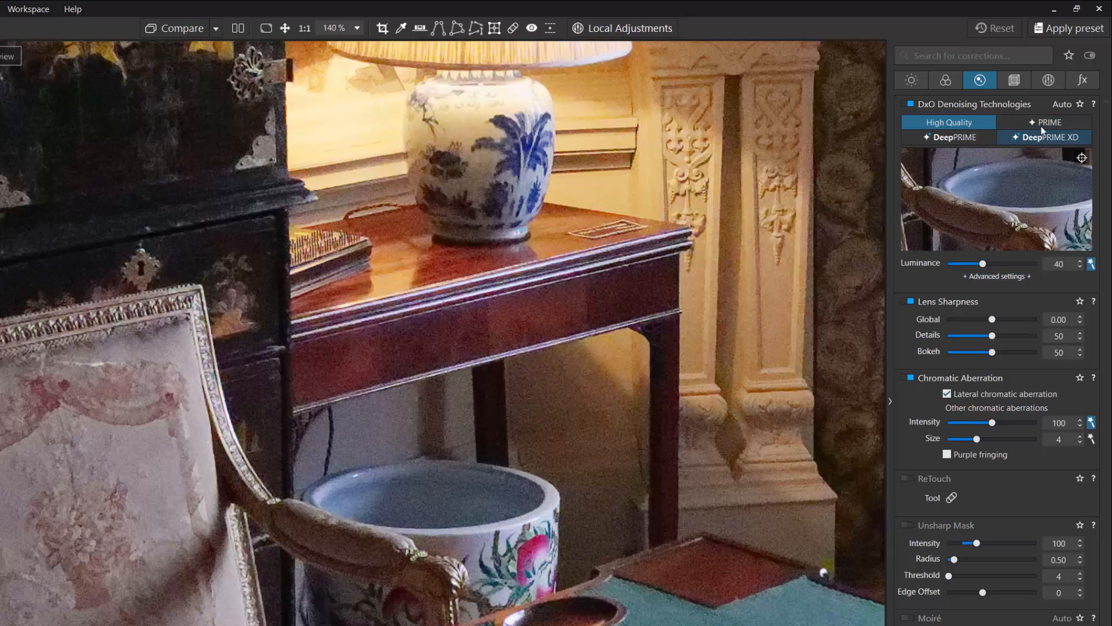
{"action": "left_click", "coordinate": [1038, 123]}
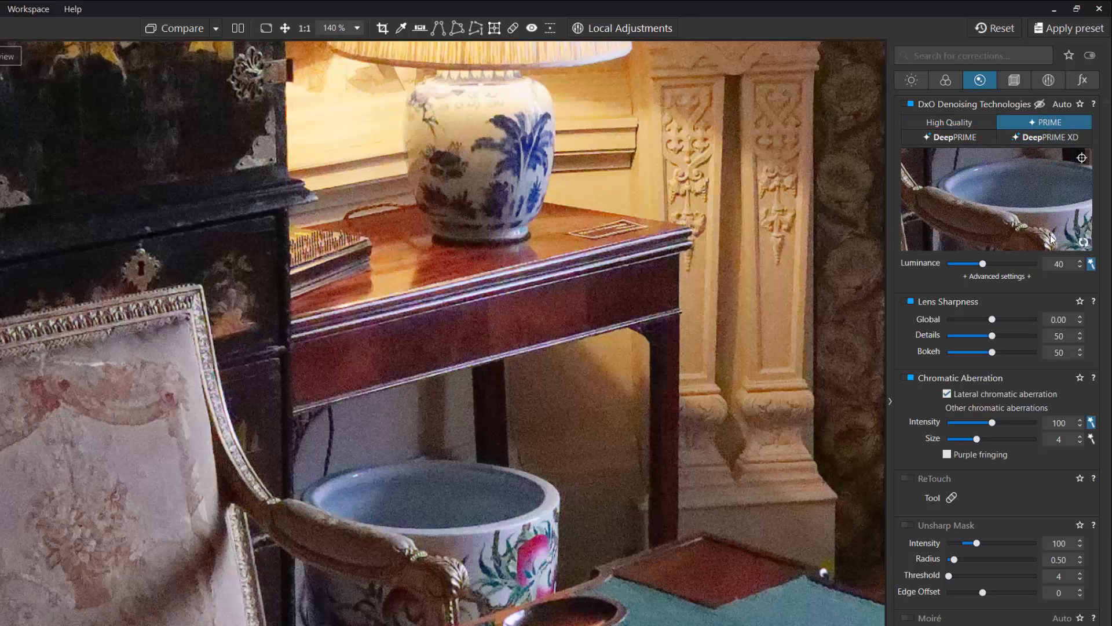
{"action": "left_click", "coordinate": [1081, 157]}
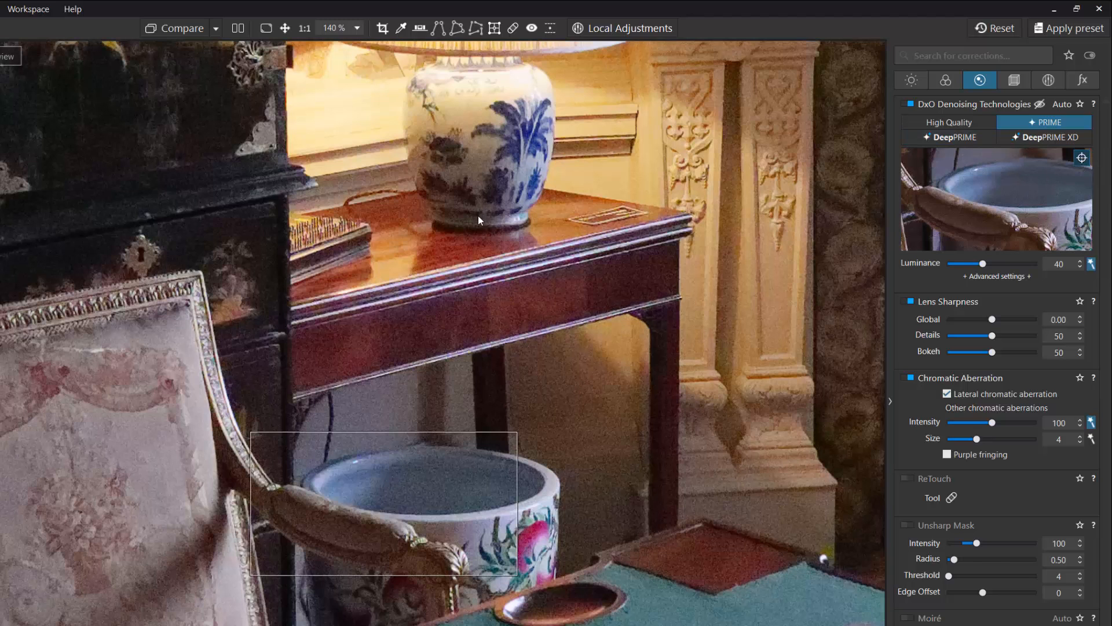
{"action": "left_click", "coordinate": [709, 181]}
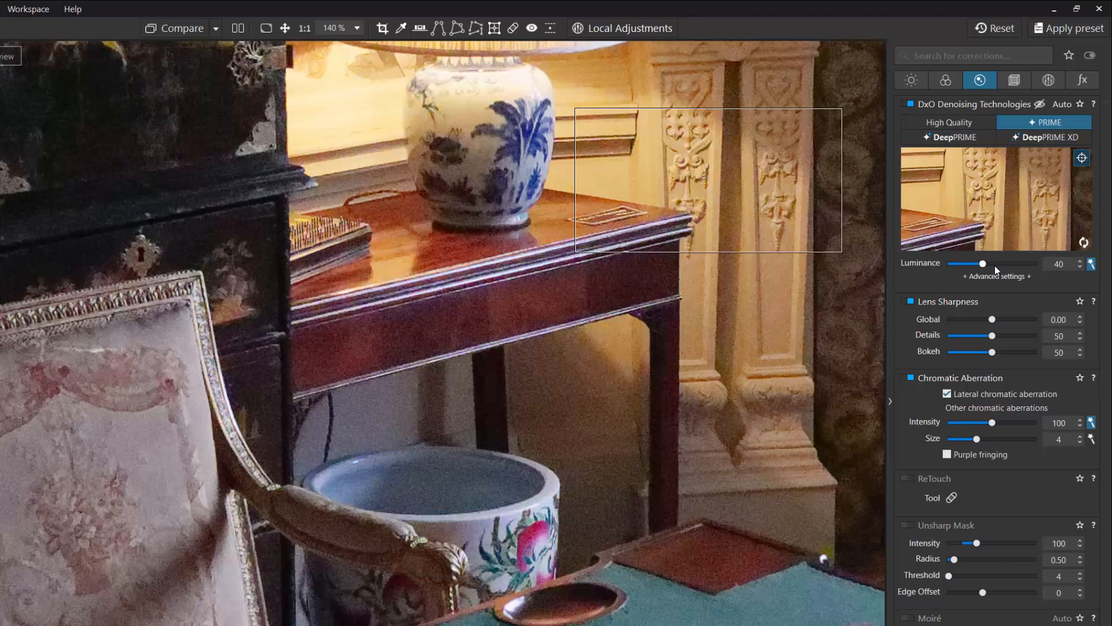
{"action": "left_click", "coordinate": [1081, 157]}
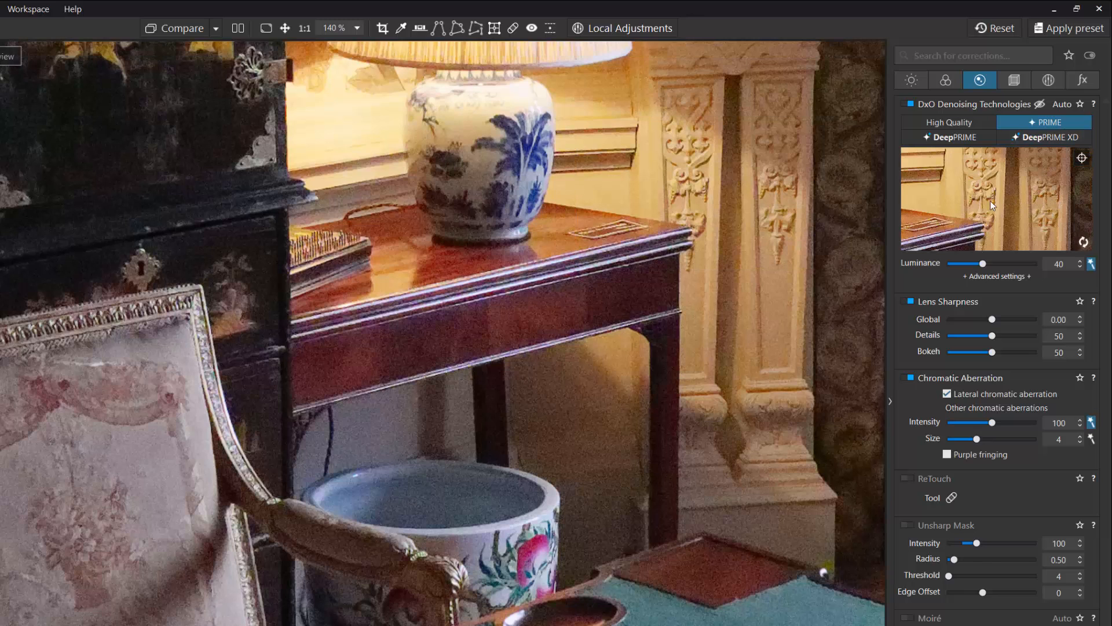
Try DeepPRIME and DeepPRIME XD denoising on the interior photo, and set the method to High Quality.
{"action": "left_click", "coordinate": [943, 138]}
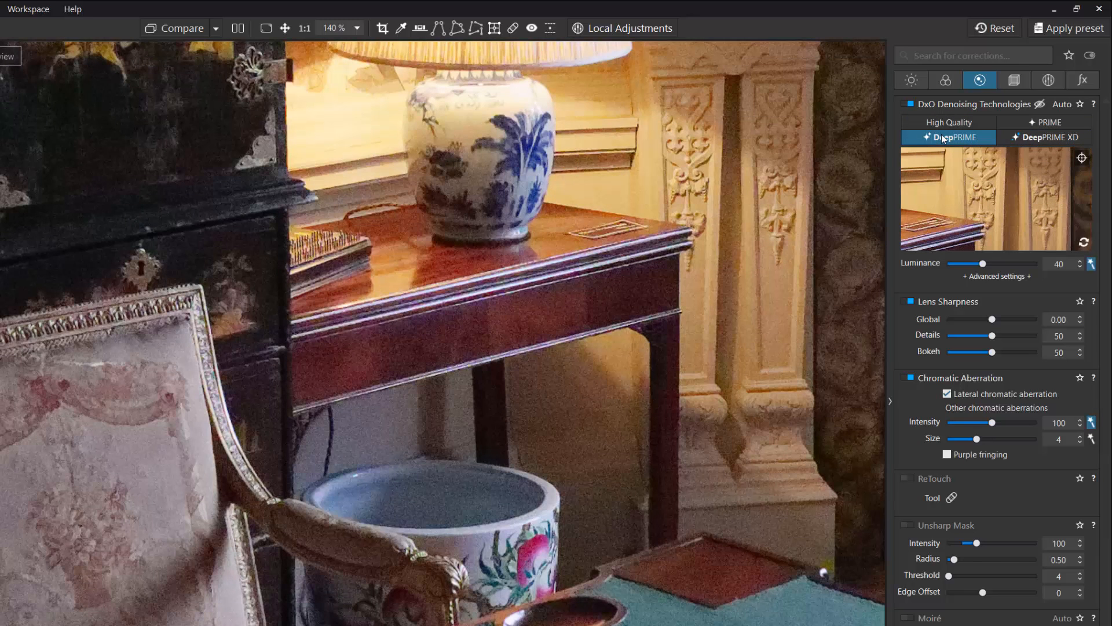
{"action": "left_click", "coordinate": [1044, 136]}
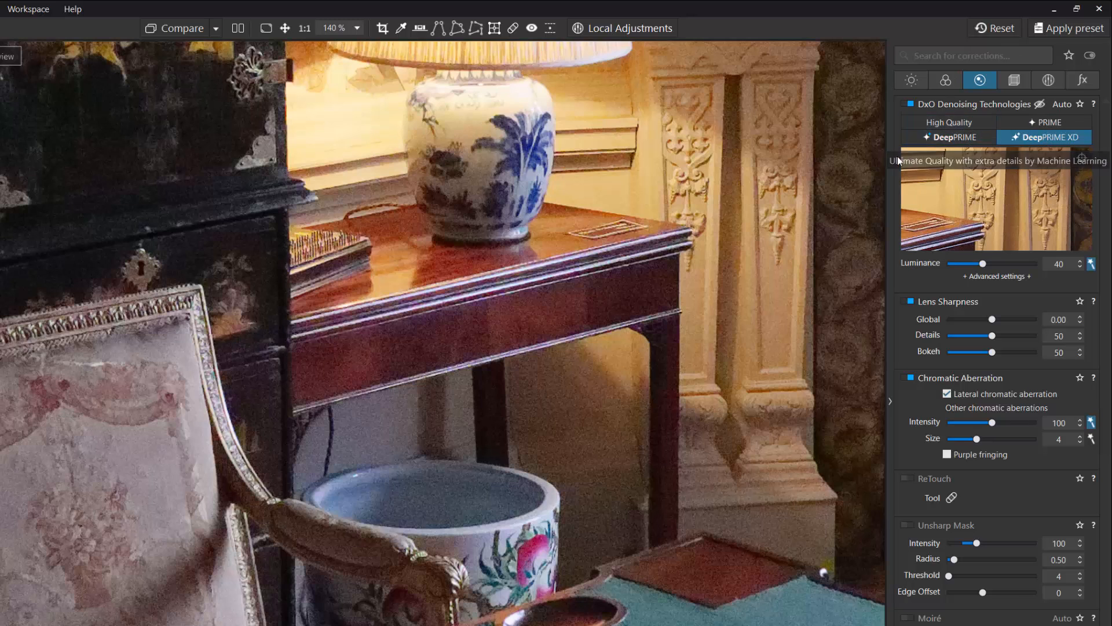
{"action": "left_click", "coordinate": [946, 126]}
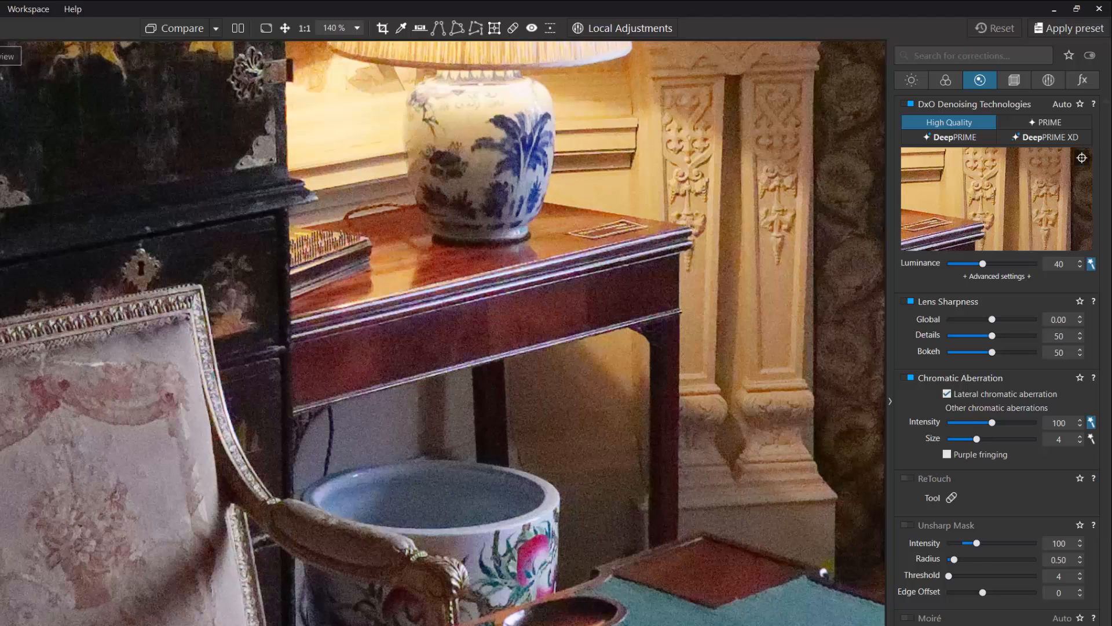
Compare the interior photo's noise and detail at 140 % by switching between its versions, ending on the RAW original.
{"action": "key", "text": "Right"}
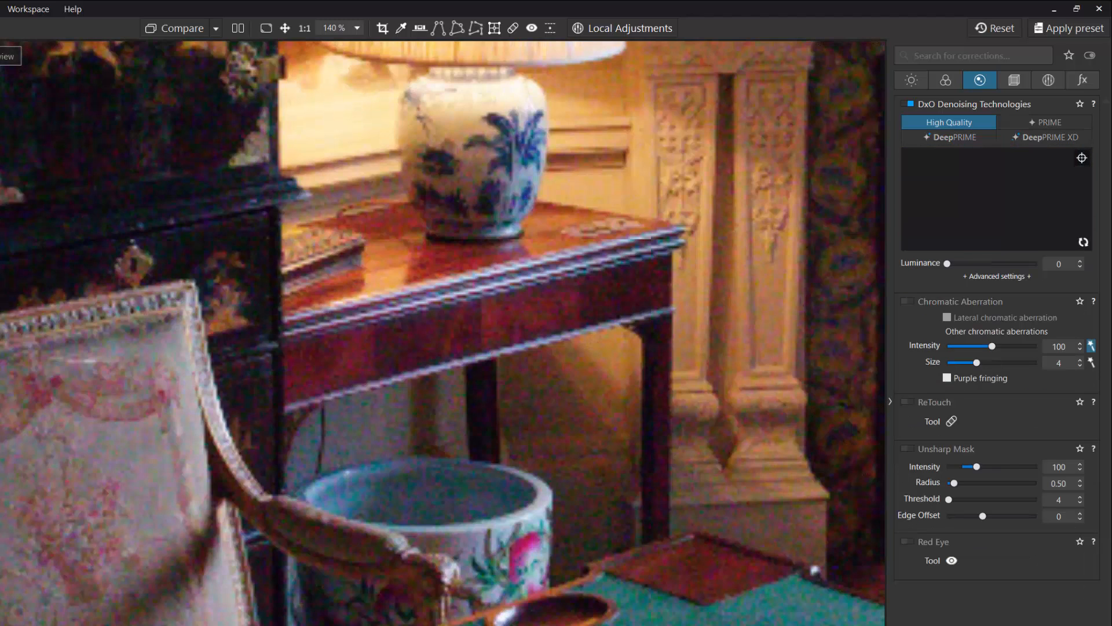
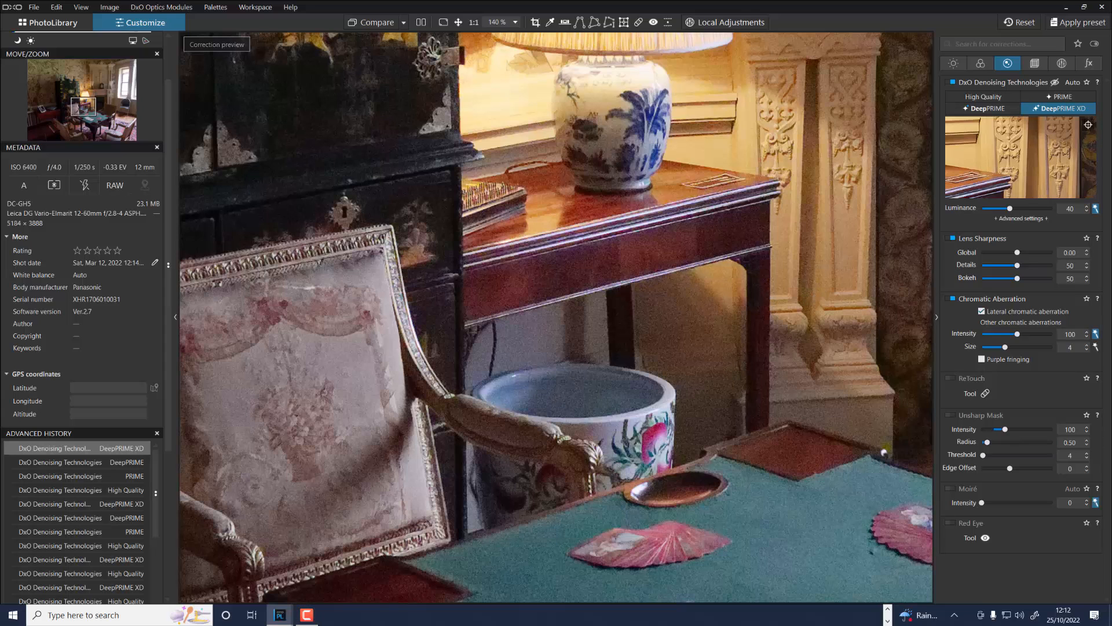
{"action": "key", "text": "Right"}
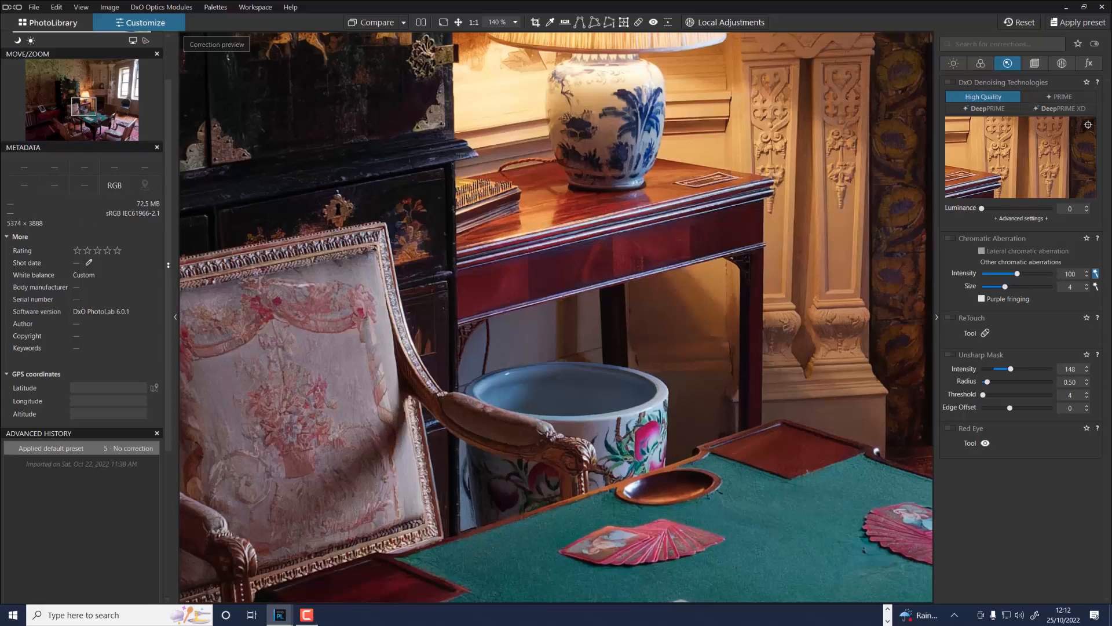
{"action": "key", "text": "Left"}
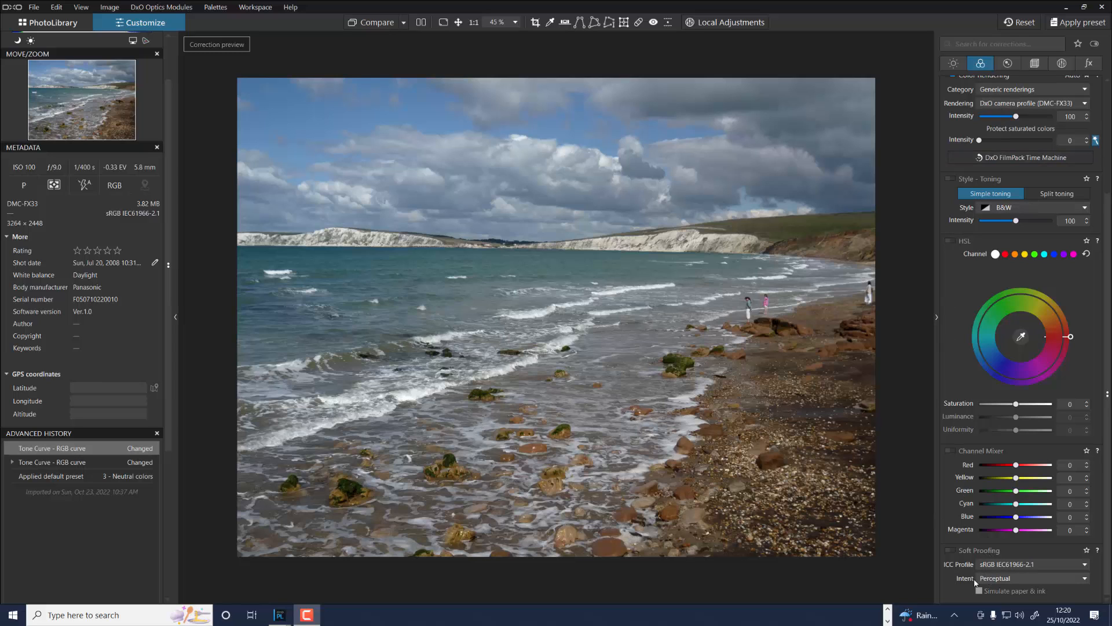
Soft-proof the beach photo with the imported EPSON ET-7700 L7160 Ultra Glossy ICC profile, and switch soft proofing off.
{"action": "left_click", "coordinate": [950, 551]}
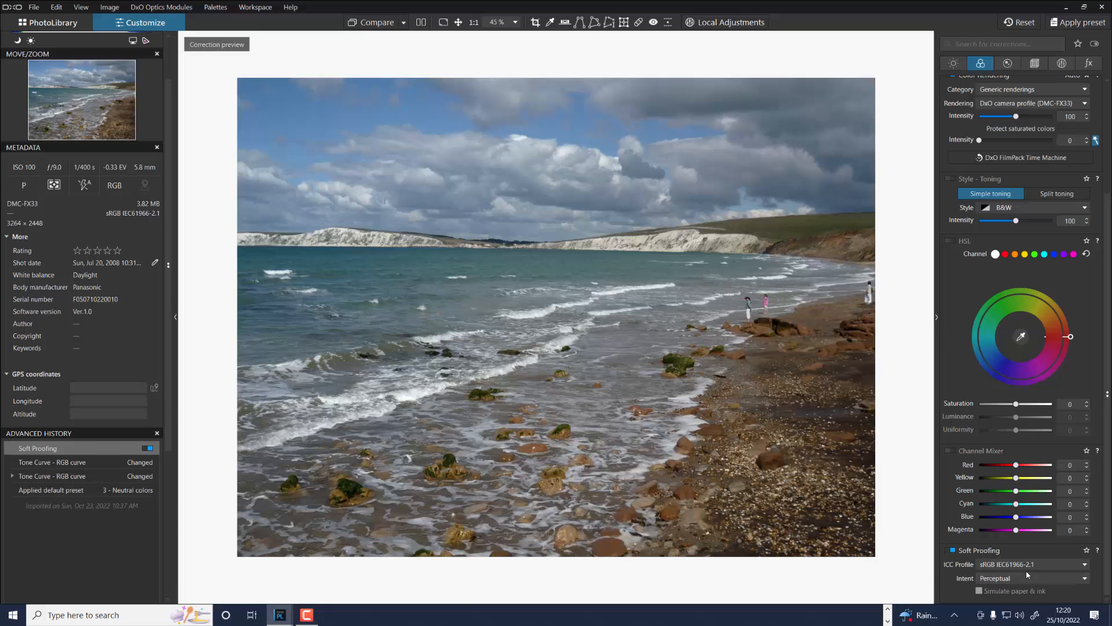
{"action": "left_click", "coordinate": [1079, 566]}
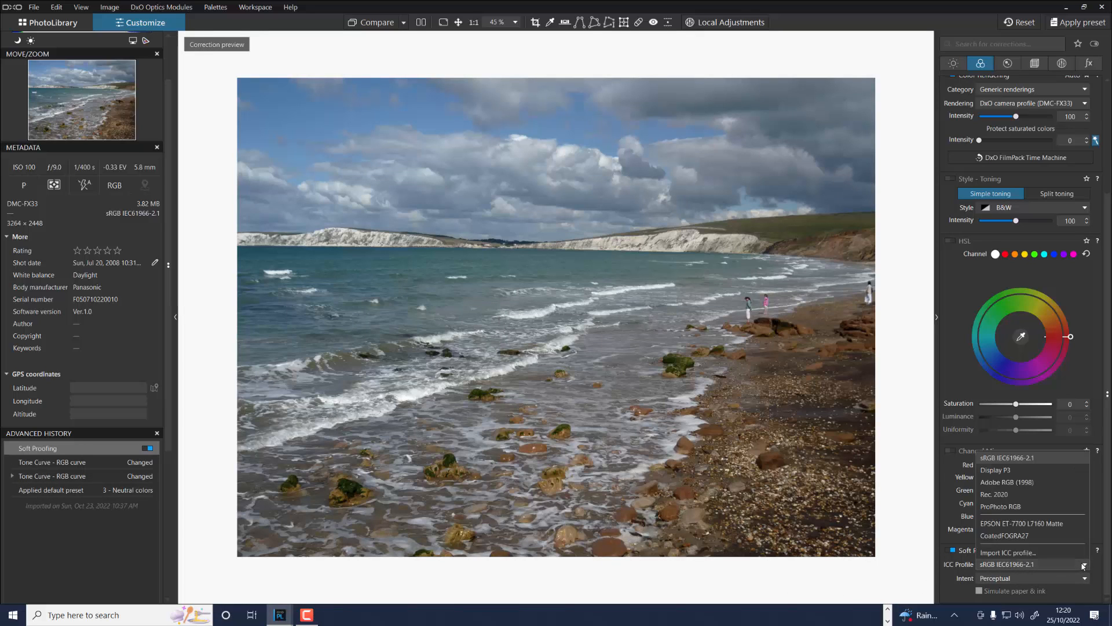
{"action": "left_click", "coordinate": [1021, 556]}
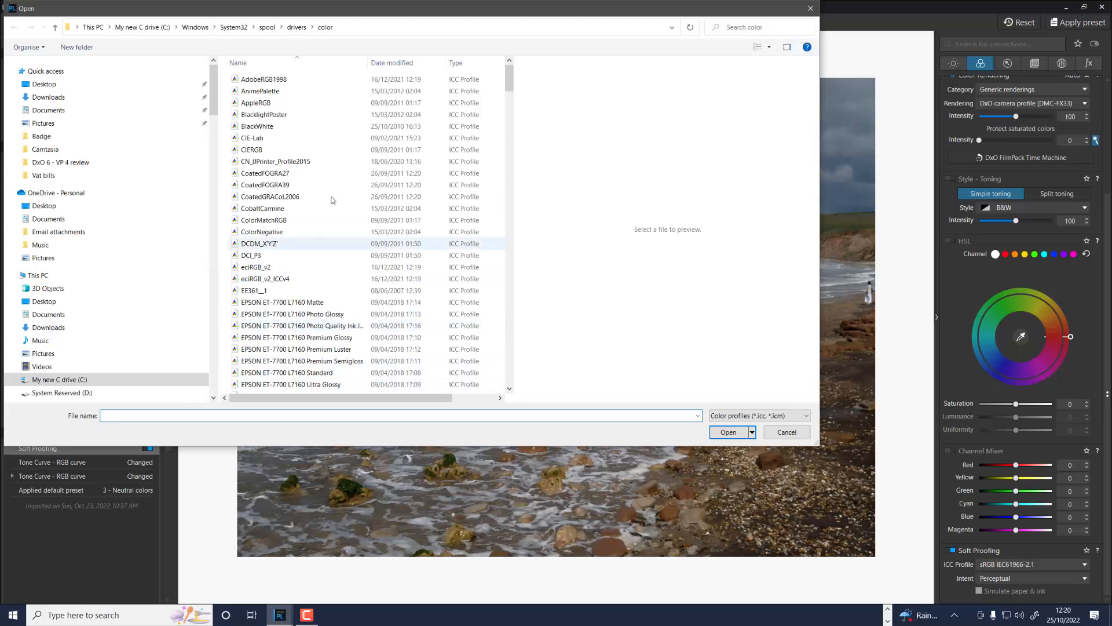
{"action": "scroll", "coordinate": [294, 317], "scroll_direction": "down", "scroll_amount": 2}
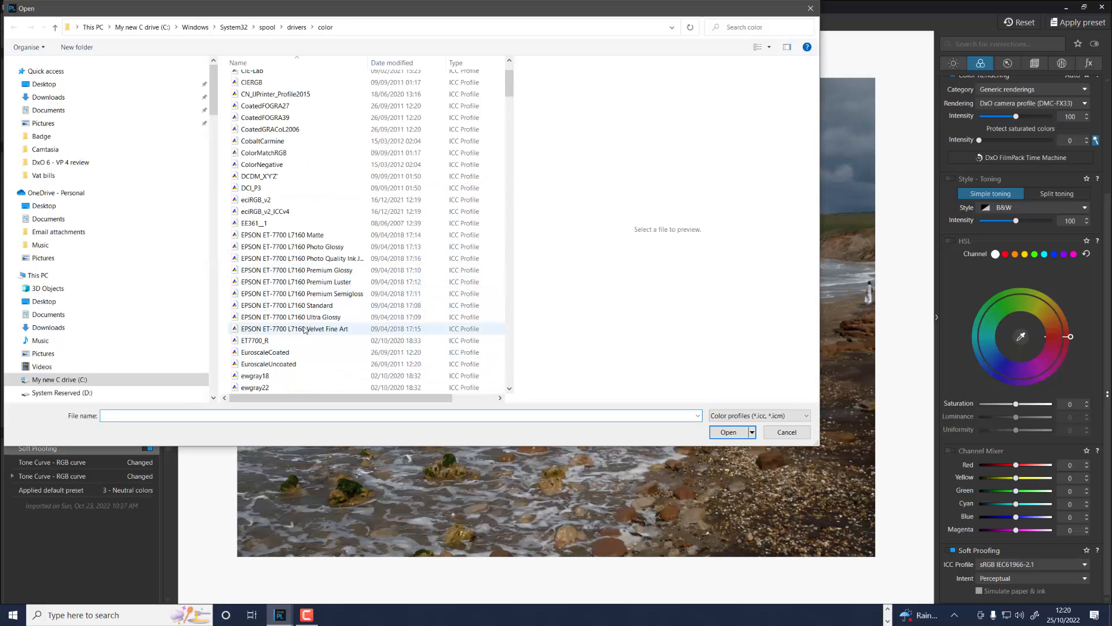
{"action": "left_click", "coordinate": [261, 318]}
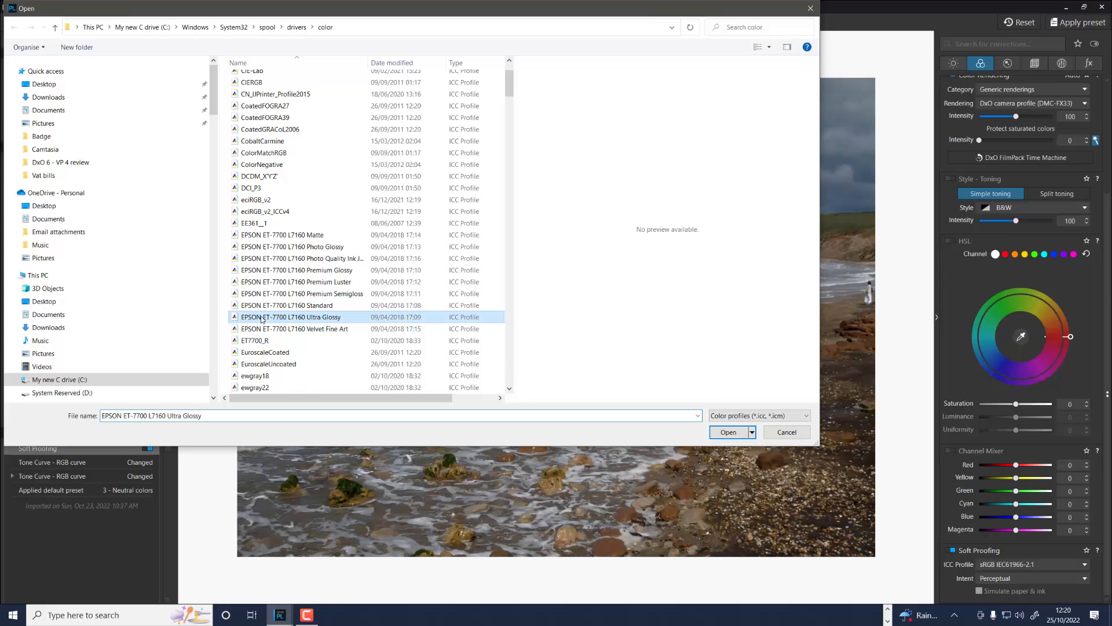
{"action": "left_click", "coordinate": [728, 433]}
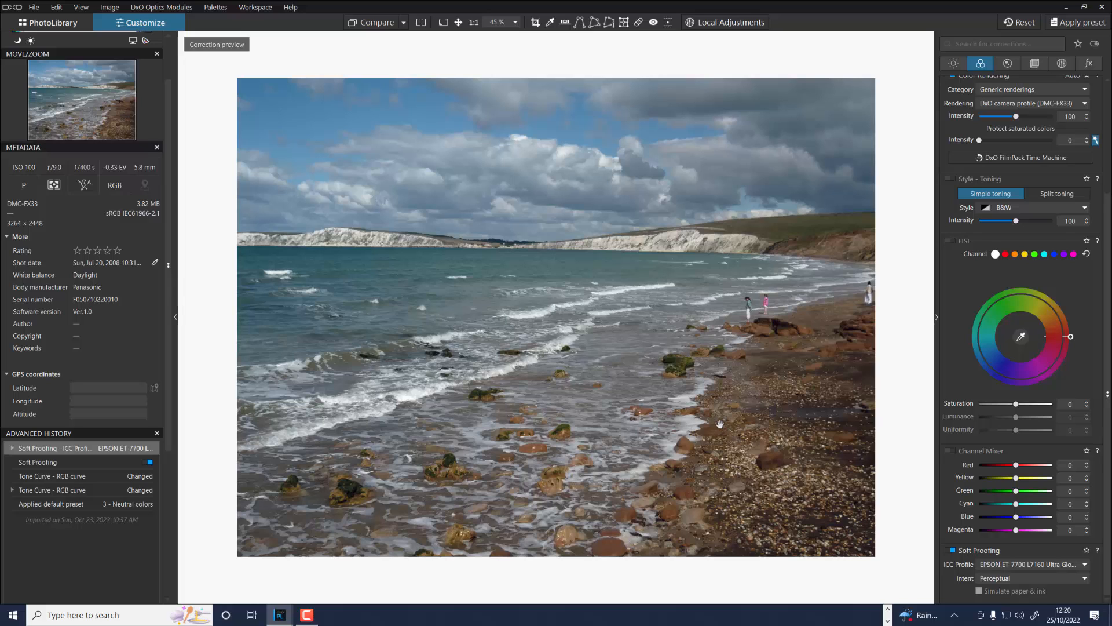
{"action": "left_click", "coordinate": [953, 551]}
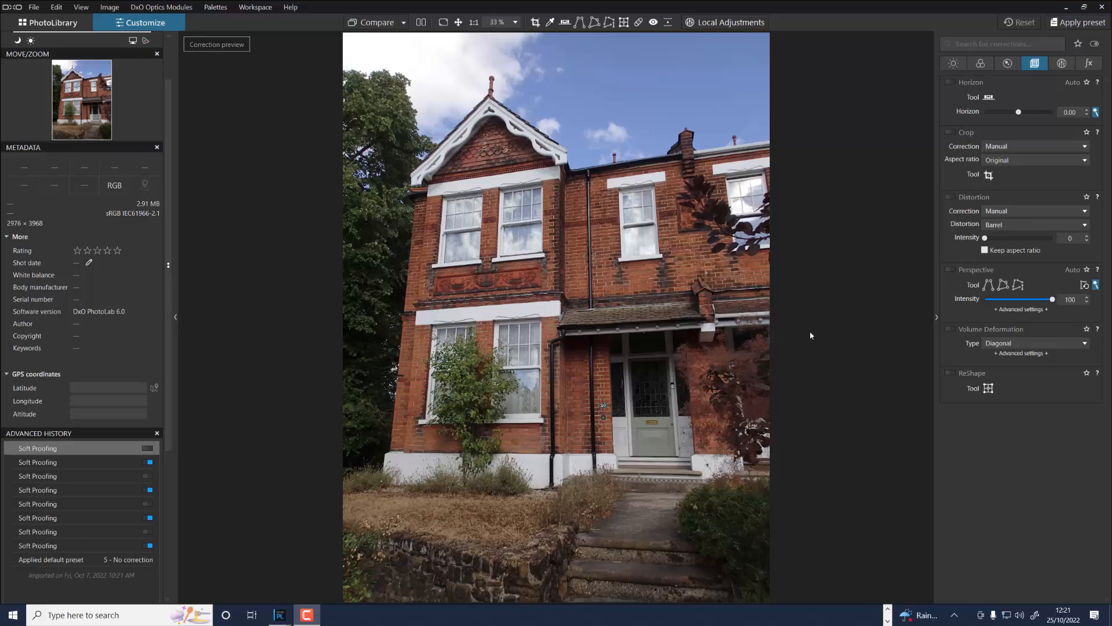
Apply the perspective correction to the brick house photo and enable a crop with its correction set to Auto based on keystoning / horizon.
{"action": "left_click", "coordinate": [950, 269]}
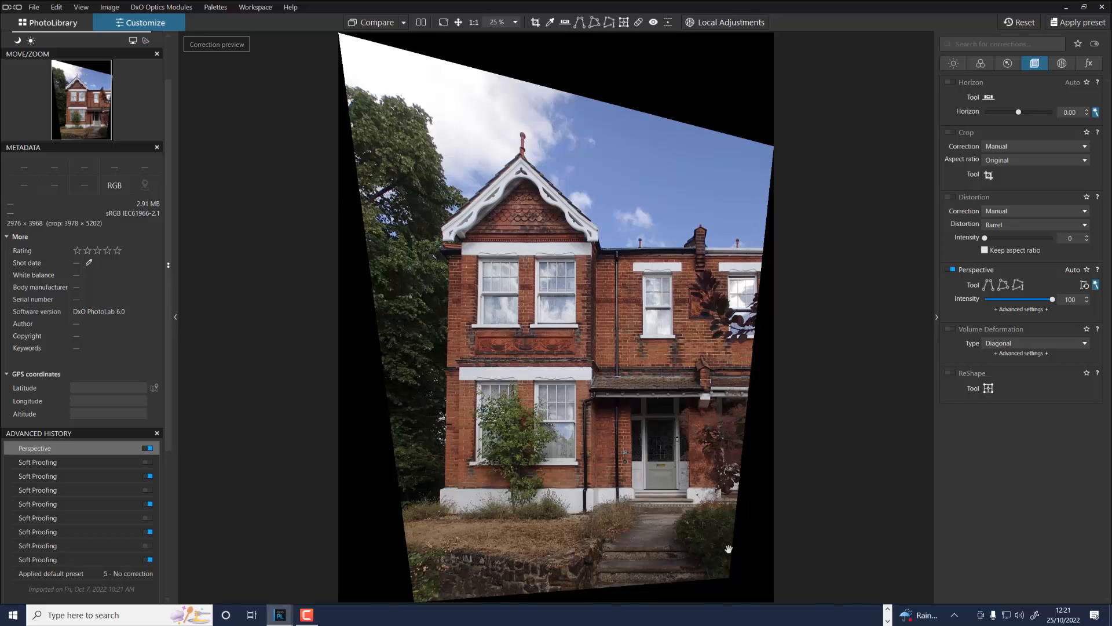
{"action": "left_click", "coordinate": [950, 132]}
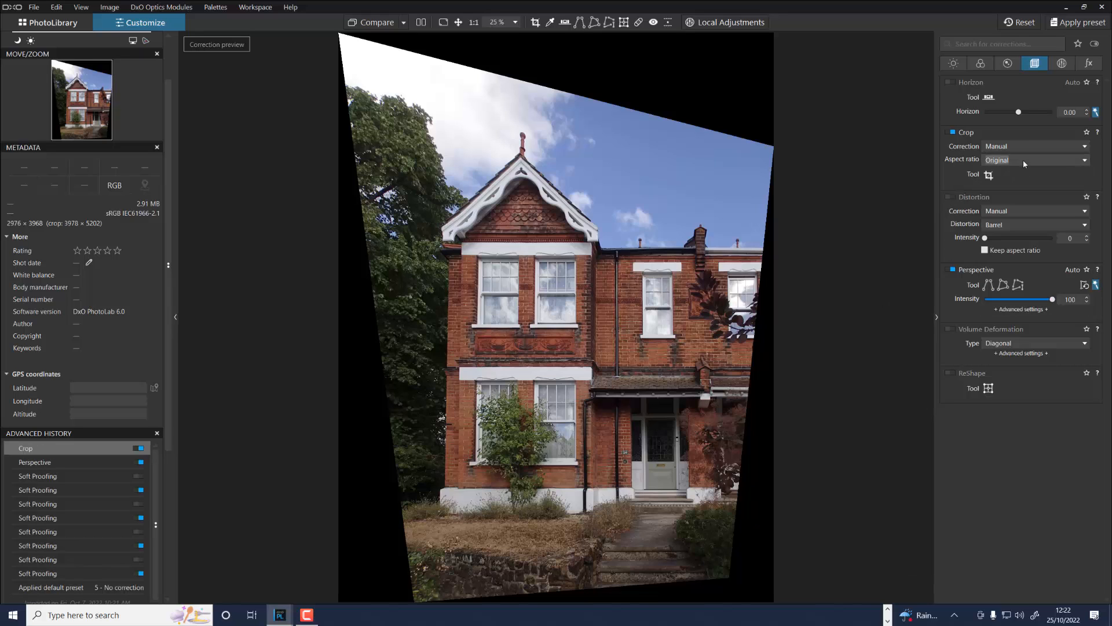
{"action": "left_click", "coordinate": [1029, 147]}
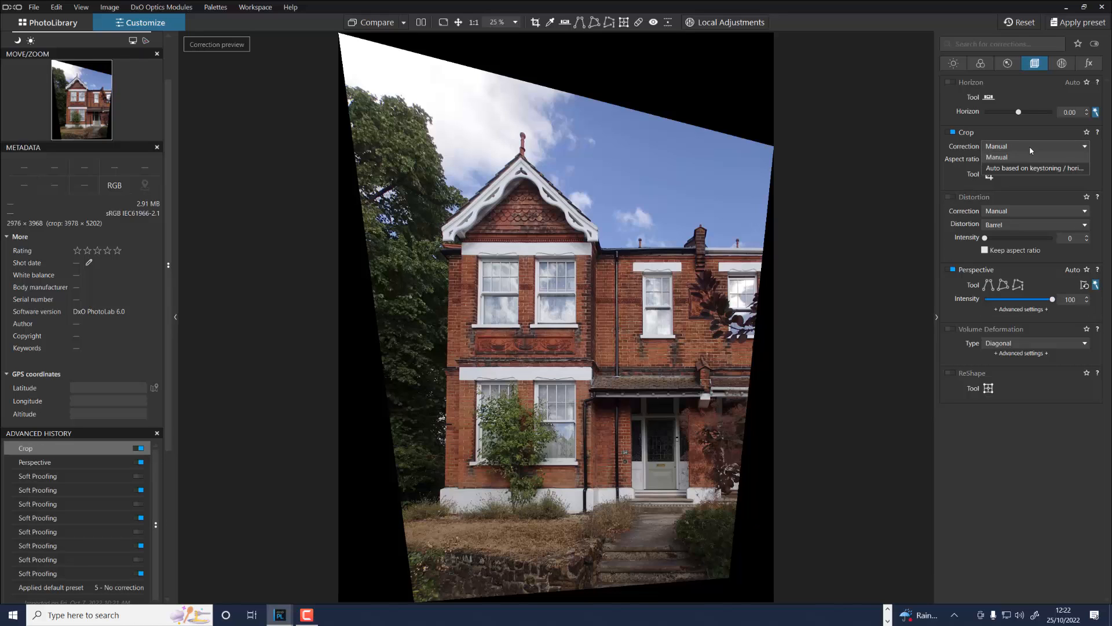
{"action": "left_click", "coordinate": [1069, 168]}
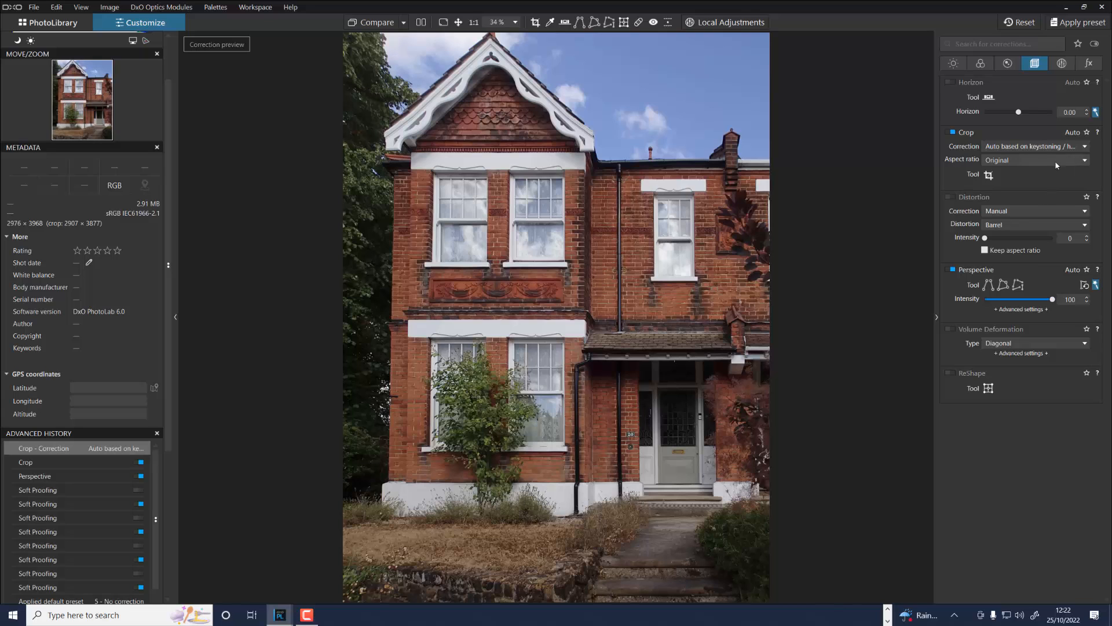
Set the house photo's crop aspect ratio to Unconstrained and extend the crop upward into the sky to 2905 × 4231 px.
{"action": "left_click", "coordinate": [1052, 161]}
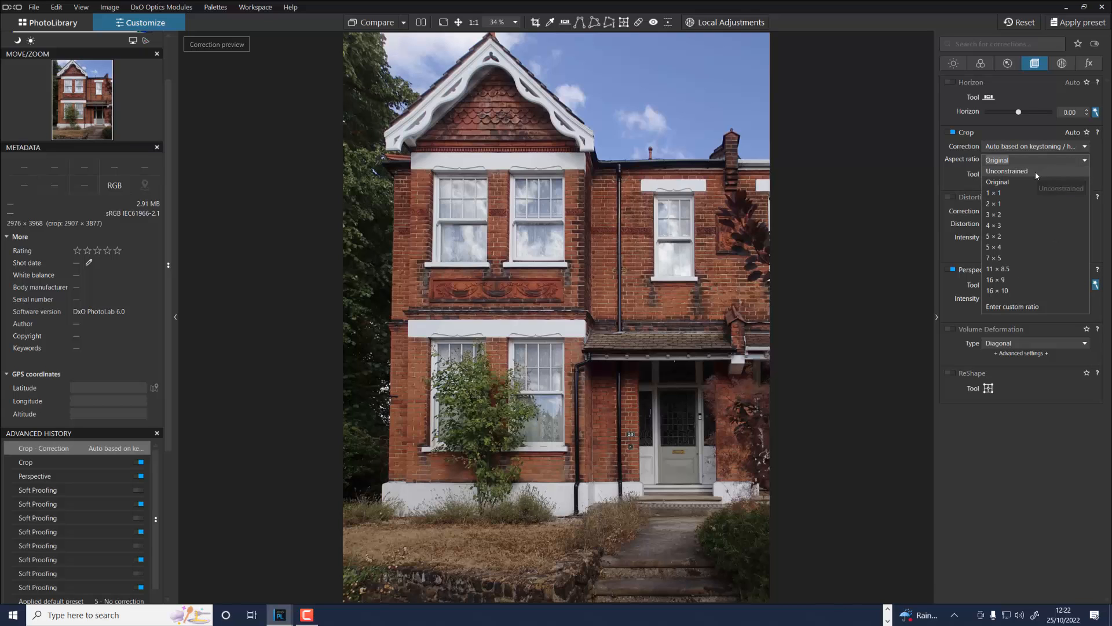
{"action": "left_click", "coordinate": [1034, 171]}
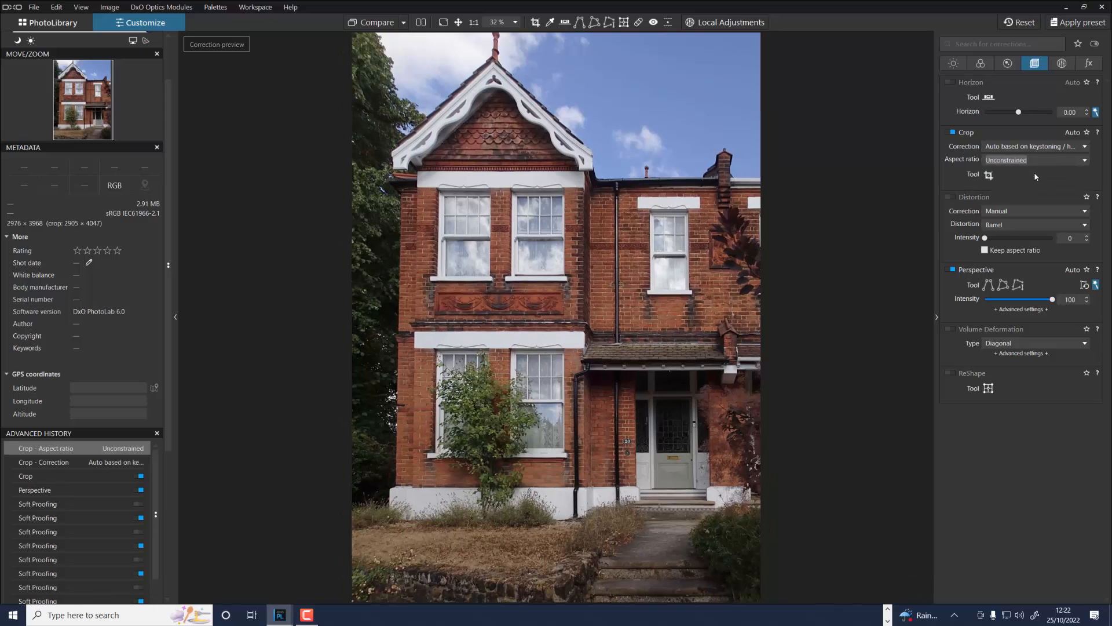
{"action": "left_click", "coordinate": [989, 175]}
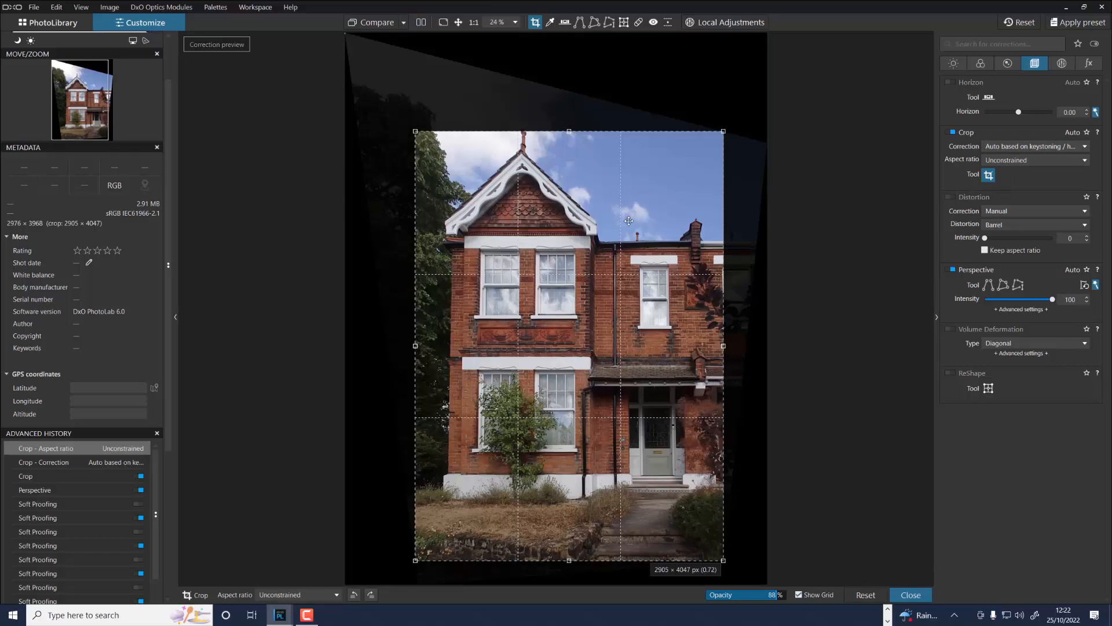
{"action": "left_click_drag", "start_coordinate": [566, 133], "coordinate": [566, 113]}
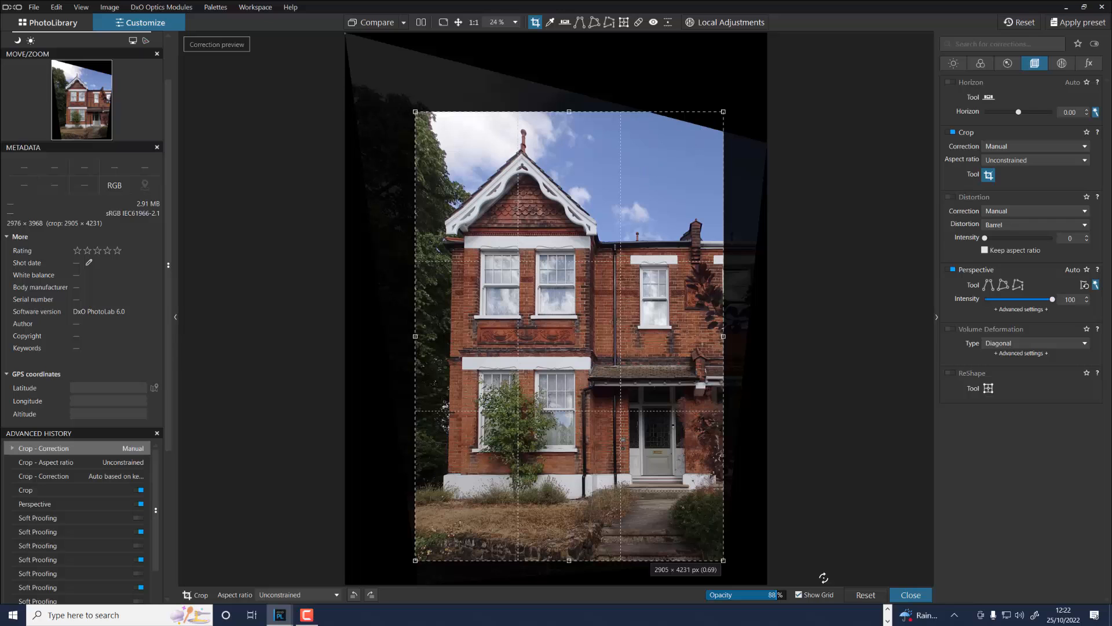
{"action": "left_click", "coordinate": [911, 595]}
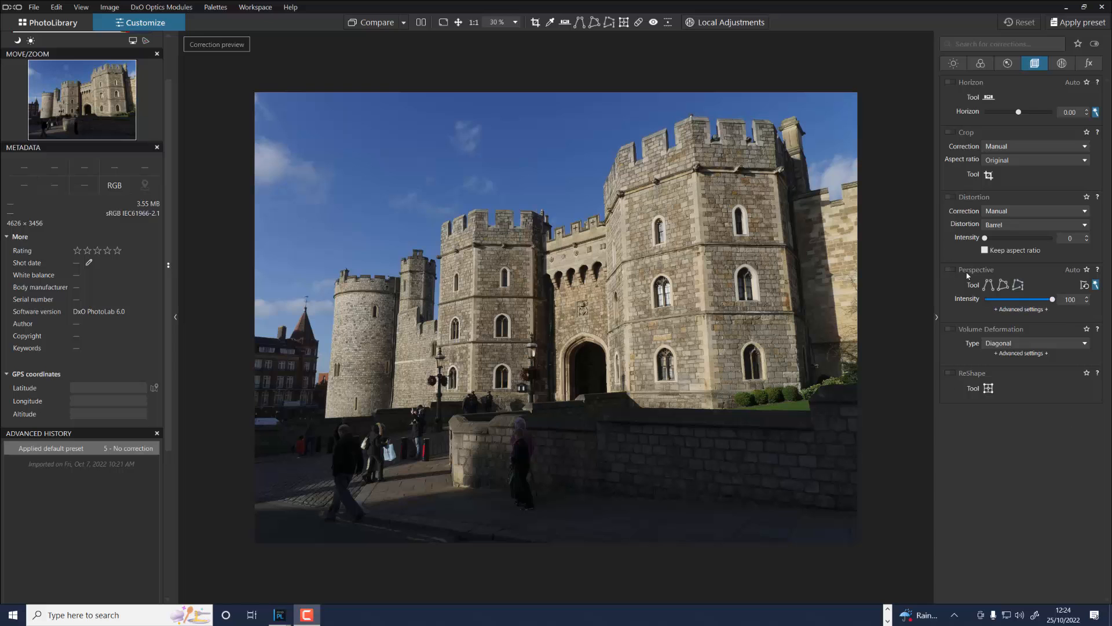
Apply the perspective correction to the castle photo and enable an Unconstrained crop set to Auto based on keystoning / horizon.
{"action": "left_click", "coordinate": [950, 270]}
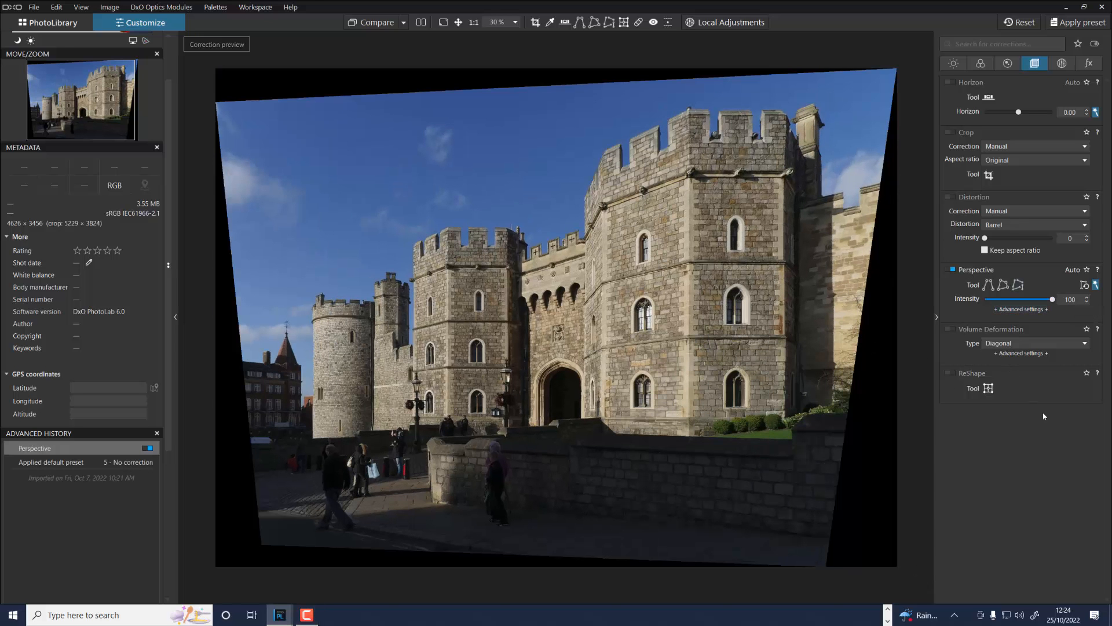
{"action": "left_click", "coordinate": [952, 132]}
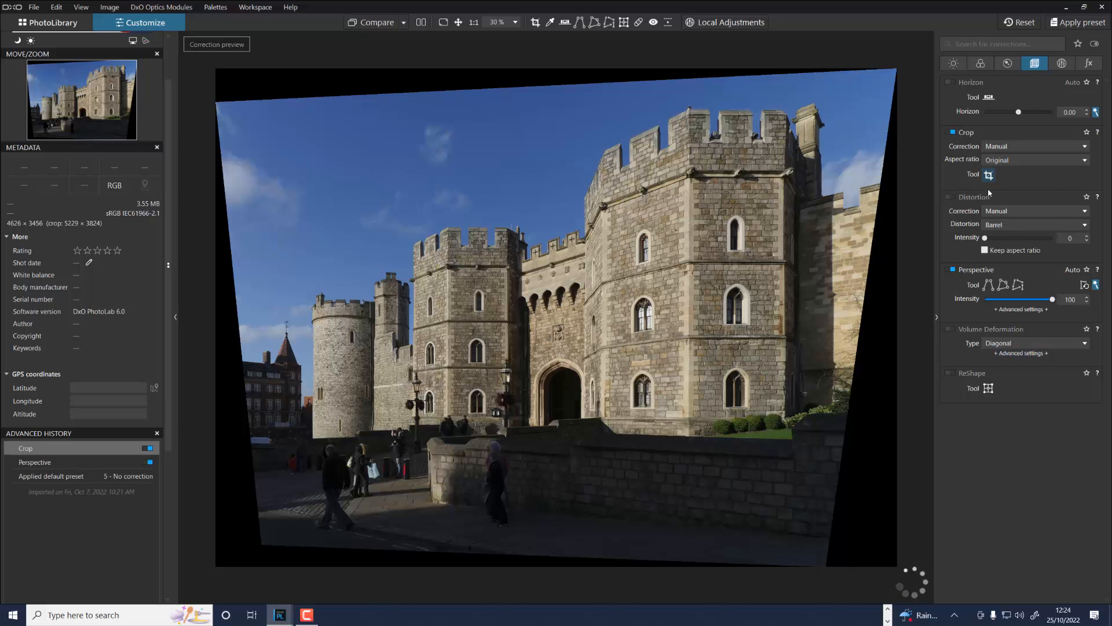
{"action": "left_click", "coordinate": [1037, 158]}
{"action": "left_click", "coordinate": [1038, 165]}
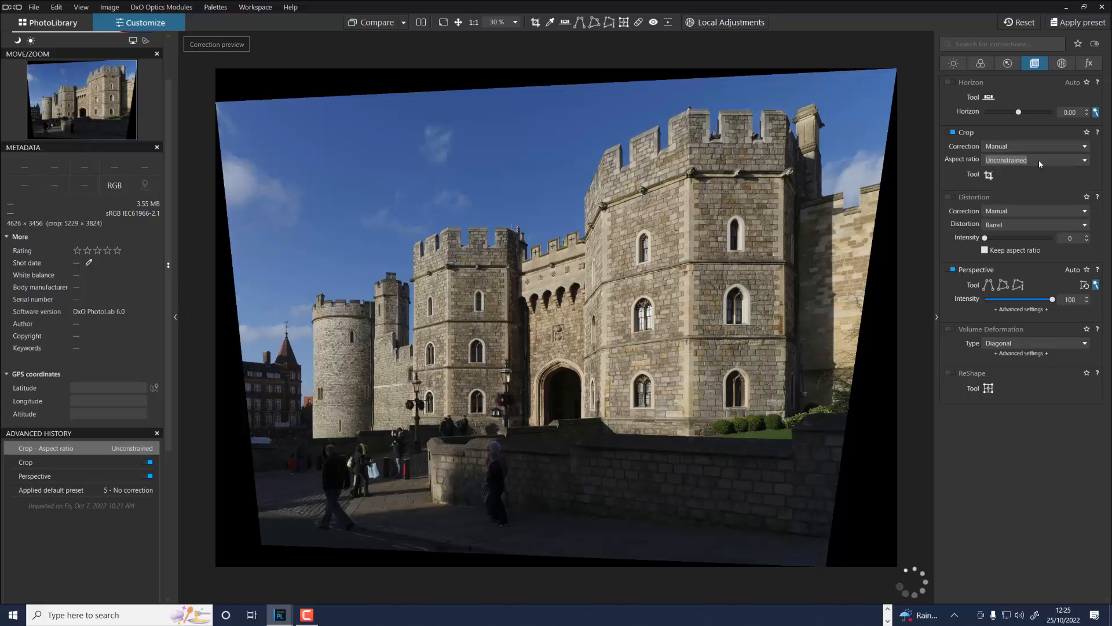
{"action": "left_click", "coordinate": [1042, 146]}
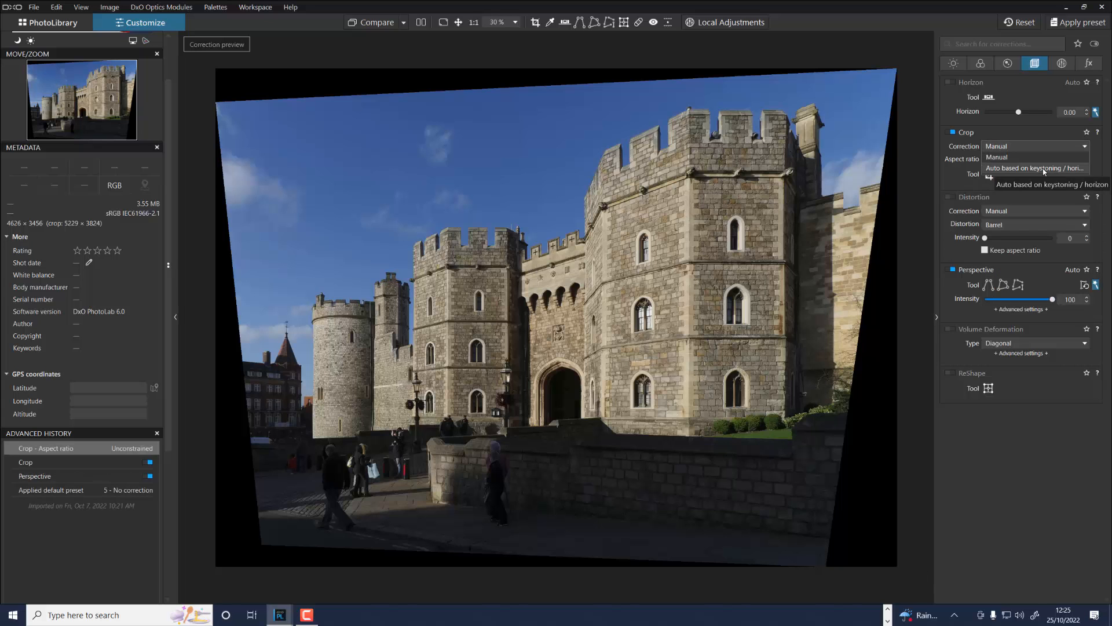
{"action": "left_click", "coordinate": [1044, 168]}
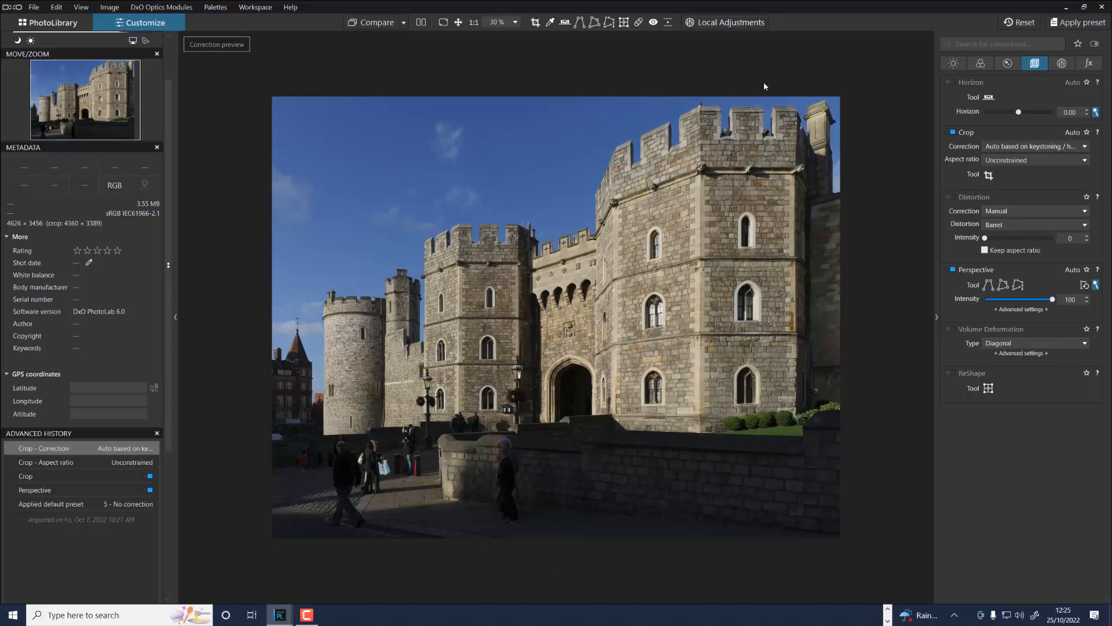
Paint an Auto mask local adjustment over the castle photo's shadowed wall and road, raising its exposure and adjusting its contrast.
{"action": "left_click", "coordinate": [730, 27]}
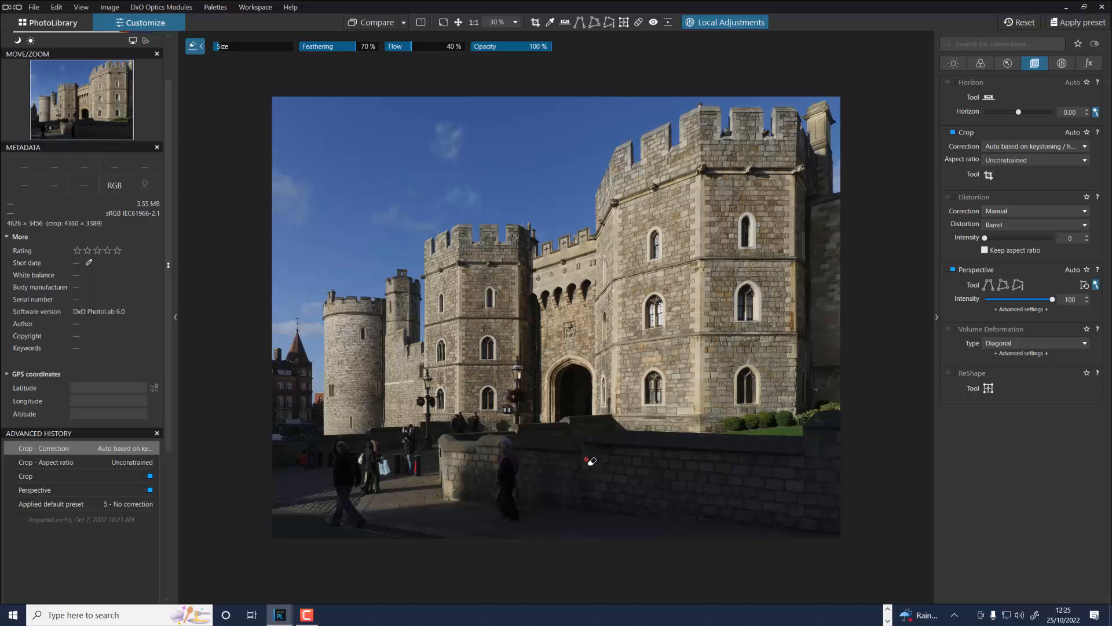
{"action": "right_click", "coordinate": [588, 467]}
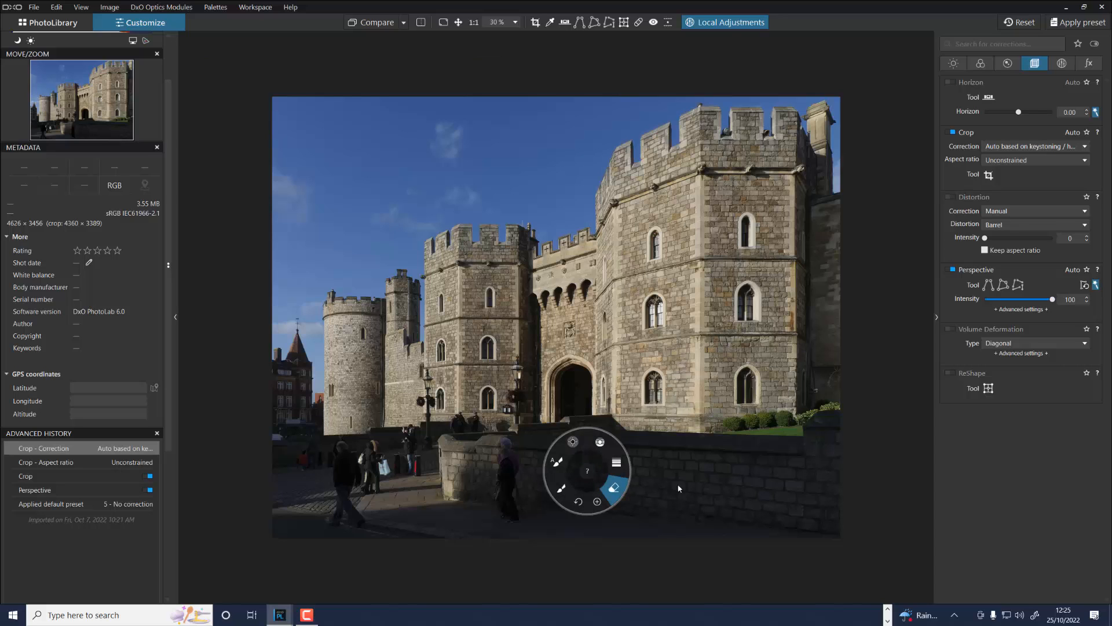
{"action": "left_click", "coordinate": [558, 467]}
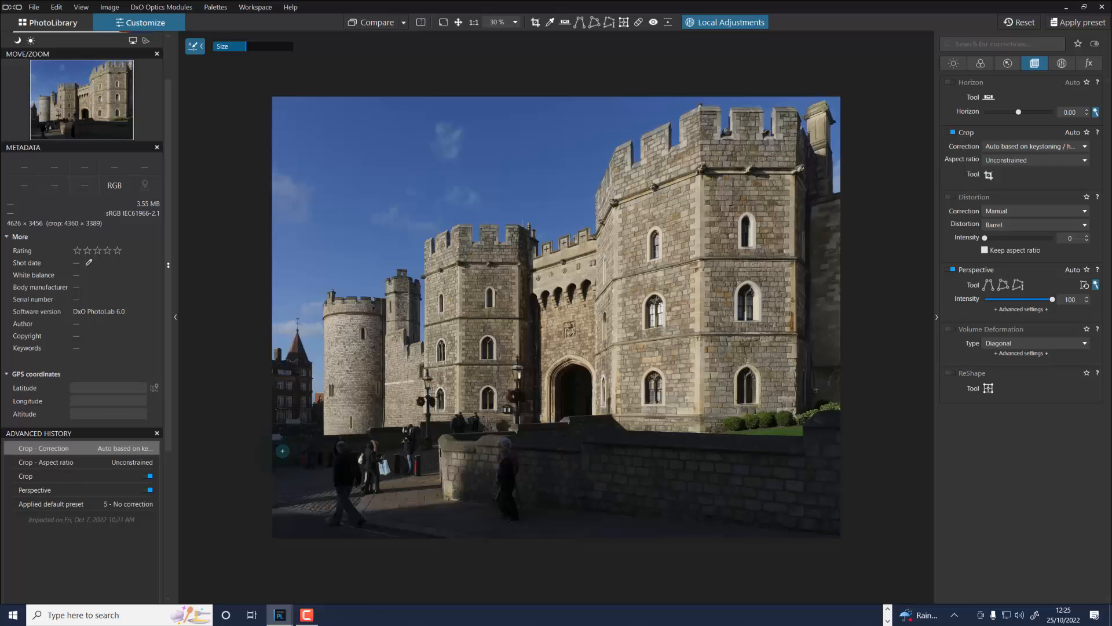
{"action": "mouse_move", "coordinate": [280, 451]}
{"action": "left_mouse_down"}
{"action": "mouse_move", "coordinate": [474, 427]}
{"action": "mouse_move", "coordinate": [469, 478]}
{"action": "mouse_move", "coordinate": [497, 502]}
{"action": "mouse_move", "coordinate": [515, 448]}
{"action": "mouse_move", "coordinate": [528, 444]}
{"action": "mouse_move", "coordinate": [600, 429]}
{"action": "mouse_move", "coordinate": [633, 443]}
{"action": "mouse_move", "coordinate": [797, 454]}
{"action": "mouse_move", "coordinate": [828, 424]}
{"action": "mouse_move", "coordinate": [819, 517]}
{"action": "mouse_move", "coordinate": [683, 515]}
{"action": "mouse_move", "coordinate": [759, 492]}
{"action": "mouse_move", "coordinate": [632, 484]}
{"action": "mouse_move", "coordinate": [657, 507]}
{"action": "mouse_move", "coordinate": [517, 531]}
{"action": "mouse_move", "coordinate": [440, 517]}
{"action": "mouse_move", "coordinate": [435, 498]}
{"action": "mouse_move", "coordinate": [345, 487]}
{"action": "mouse_move", "coordinate": [381, 482]}
{"action": "mouse_move", "coordinate": [320, 488]}
{"action": "mouse_move", "coordinate": [435, 521]}
{"action": "mouse_move", "coordinate": [431, 532]}
{"action": "mouse_move", "coordinate": [323, 526]}
{"action": "mouse_move", "coordinate": [328, 501]}
{"action": "mouse_move", "coordinate": [304, 492]}
{"action": "mouse_move", "coordinate": [271, 502]}
{"action": "mouse_move", "coordinate": [525, 506]}
{"action": "mouse_move", "coordinate": [553, 538]}
{"action": "mouse_move", "coordinate": [758, 521]}
{"action": "mouse_move", "coordinate": [820, 503]}
{"action": "mouse_move", "coordinate": [994, 517]}
{"action": "left_mouse_up"}
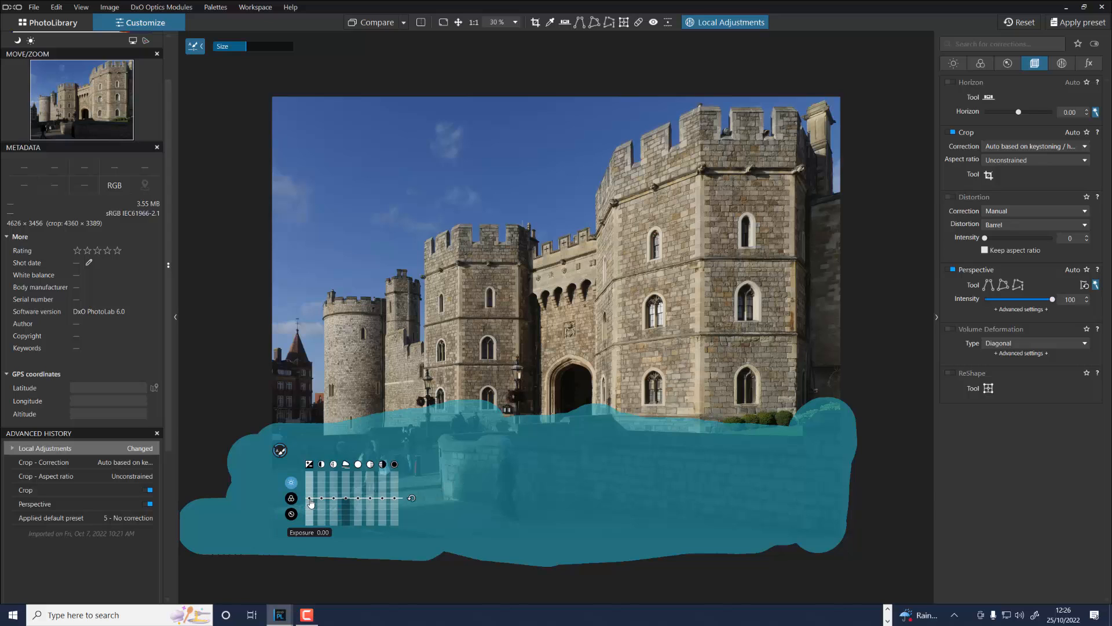
{"action": "left_click_drag", "start_coordinate": [310, 503], "coordinate": [302, 485]}
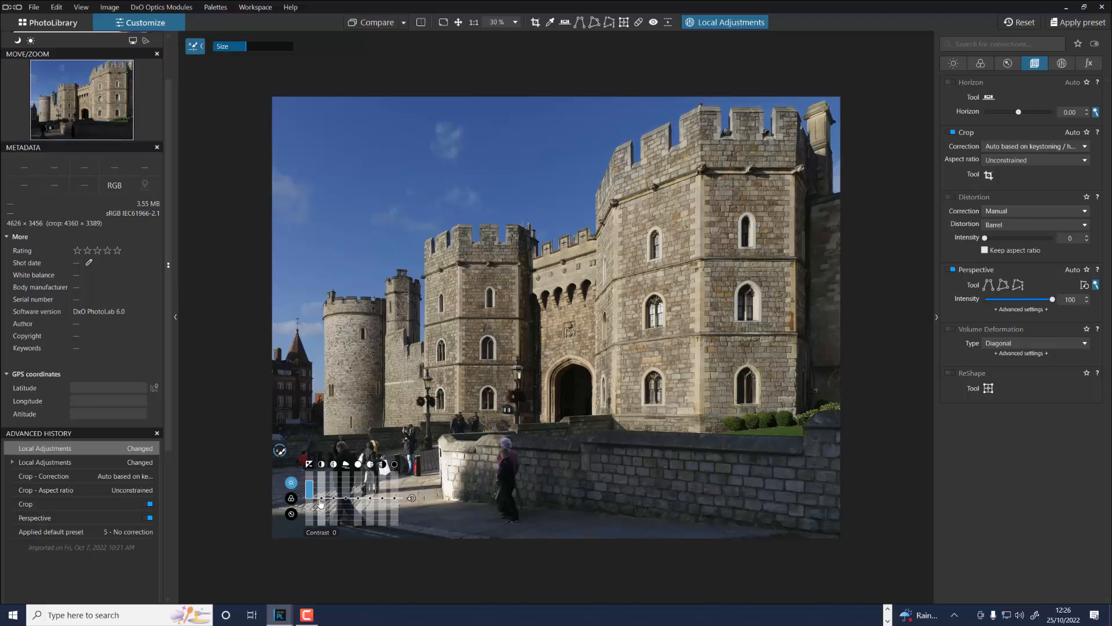
{"action": "left_click_drag", "start_coordinate": [323, 506], "coordinate": [320, 511]}
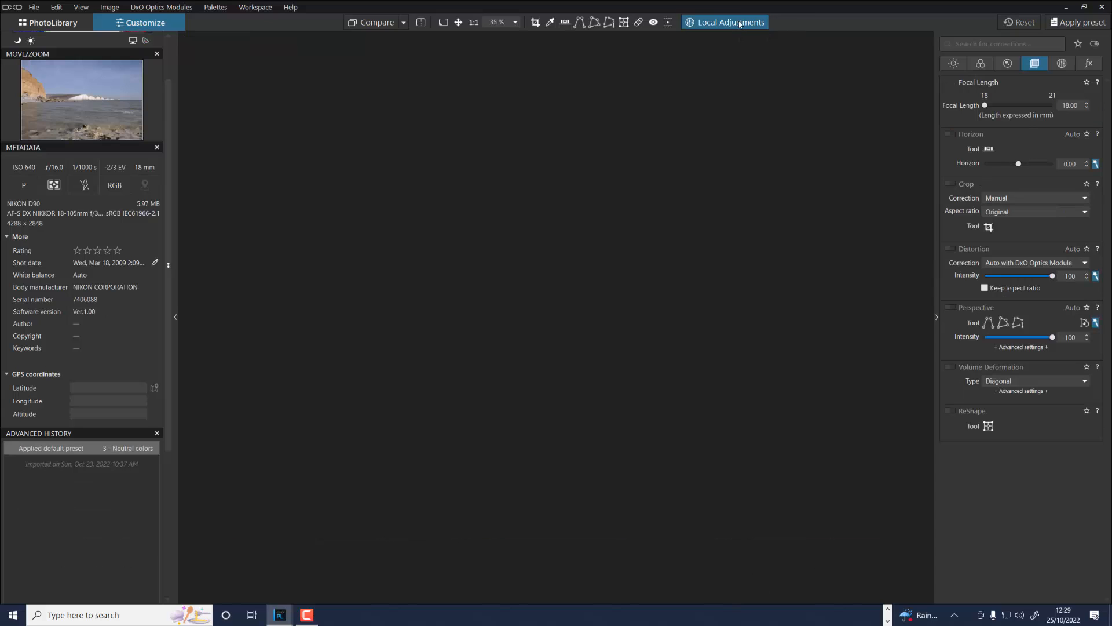
Add a Control Line local adjustment to the white cliffs photo, spanning from the top edge of the sky to the sea horizon.
{"action": "left_click", "coordinate": [740, 24]}
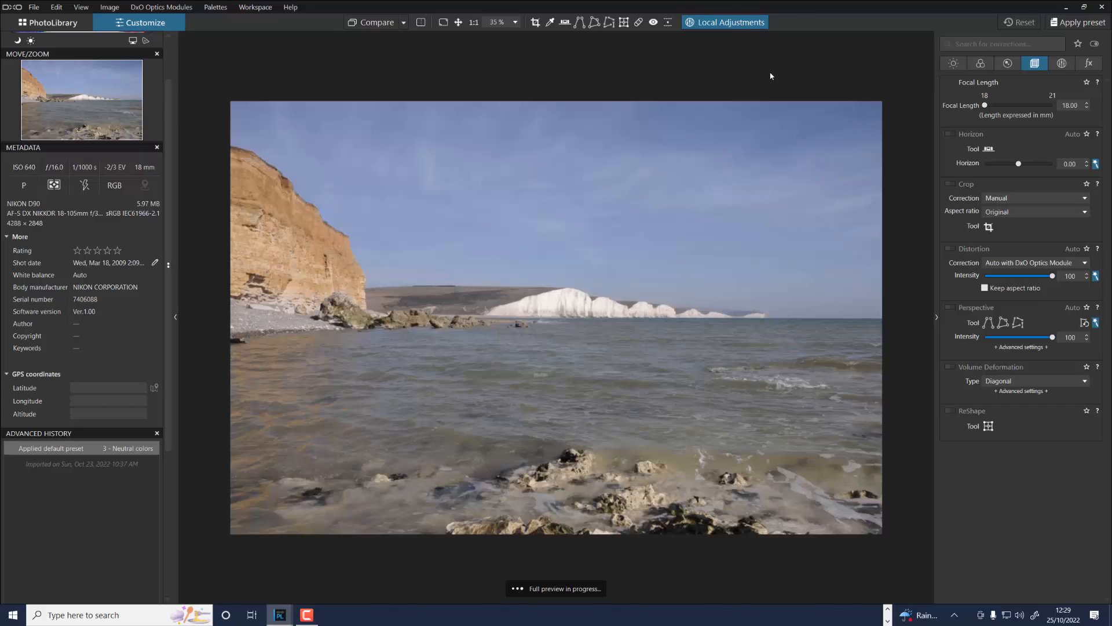
{"action": "right_click", "coordinate": [485, 251]}
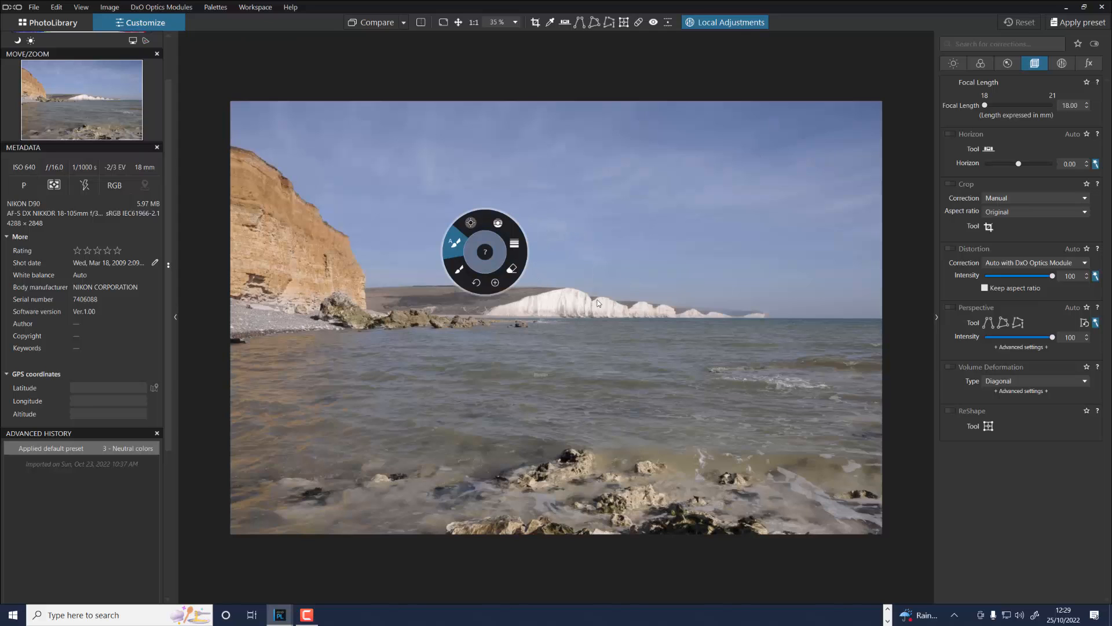
{"action": "left_click", "coordinate": [498, 224]}
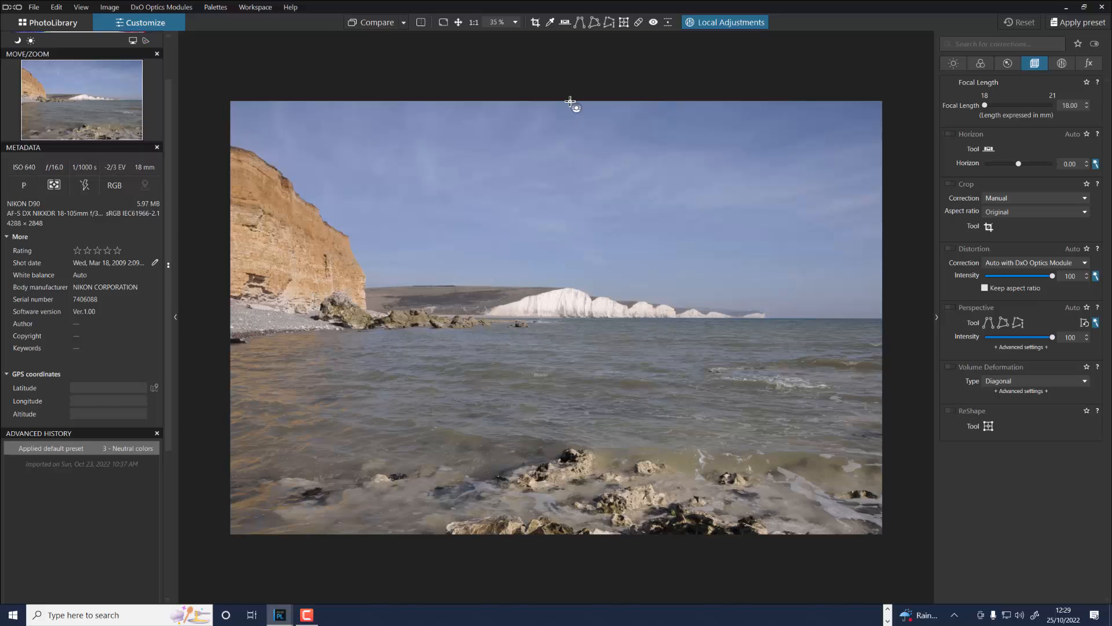
{"action": "left_click_drag", "start_coordinate": [570, 102], "coordinate": [570, 192]}
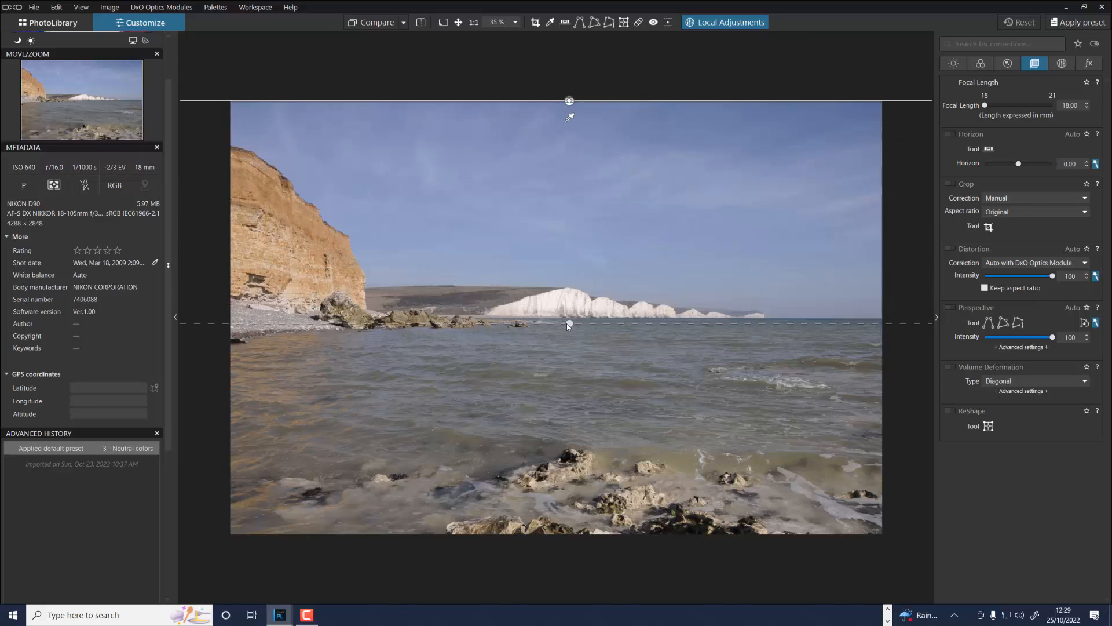
Align the sky Control Line with the sea horizon, sample the sky colour, and lower its exposure while raising contrast and ClearView Plus.
{"action": "left_click_drag", "start_coordinate": [566, 325], "coordinate": [565, 319]}
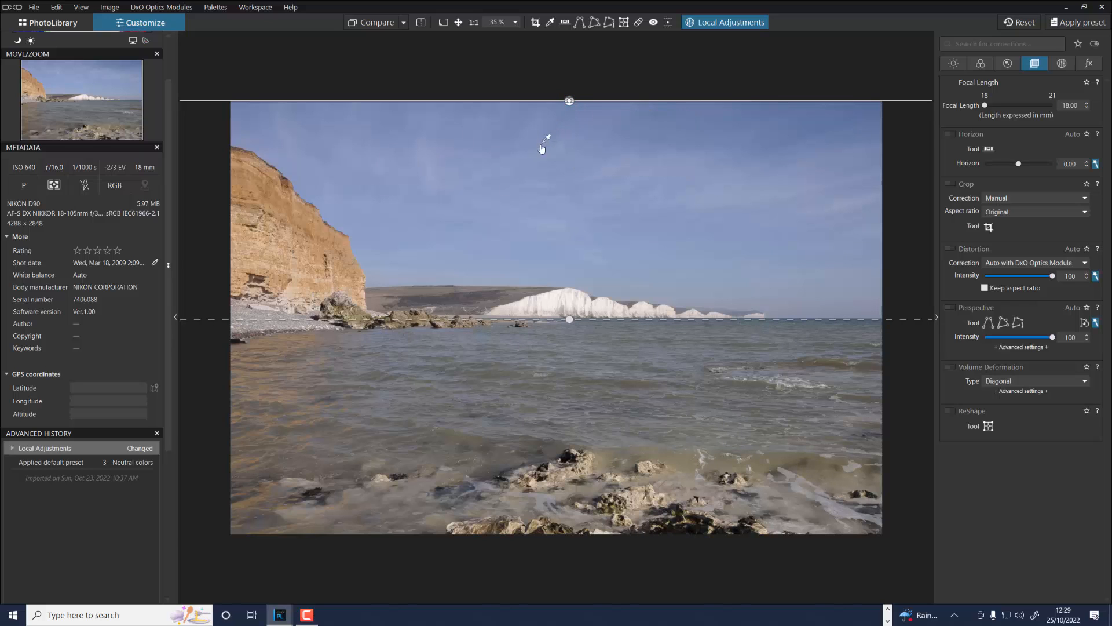
{"action": "left_click_drag", "start_coordinate": [501, 242], "coordinate": [500, 241]}
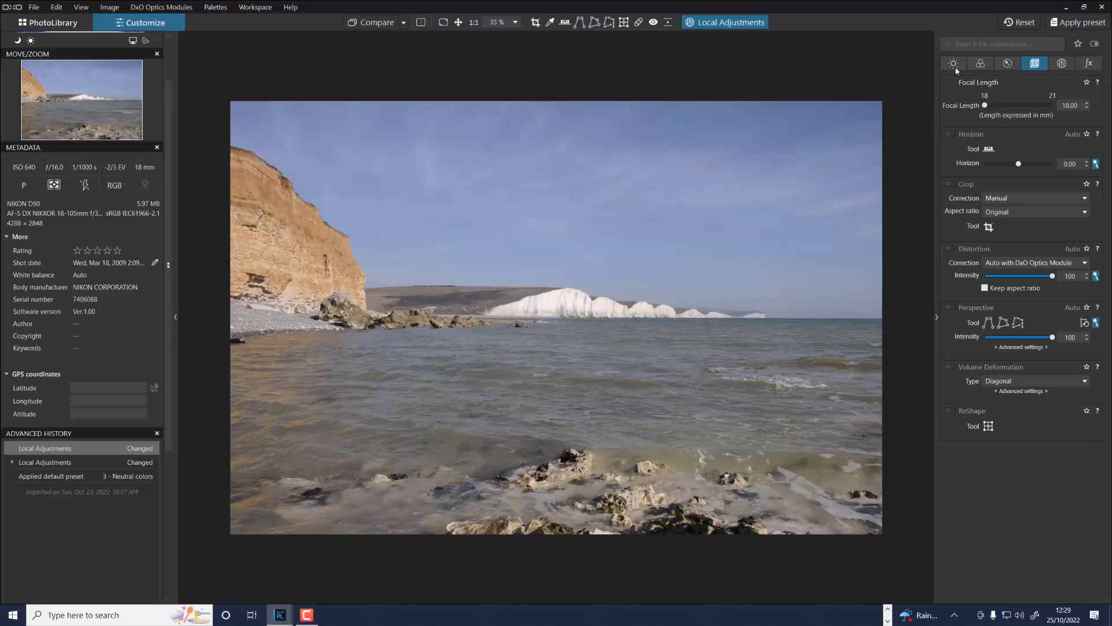
{"action": "left_click_drag", "start_coordinate": [599, 150], "coordinate": [590, 176]}
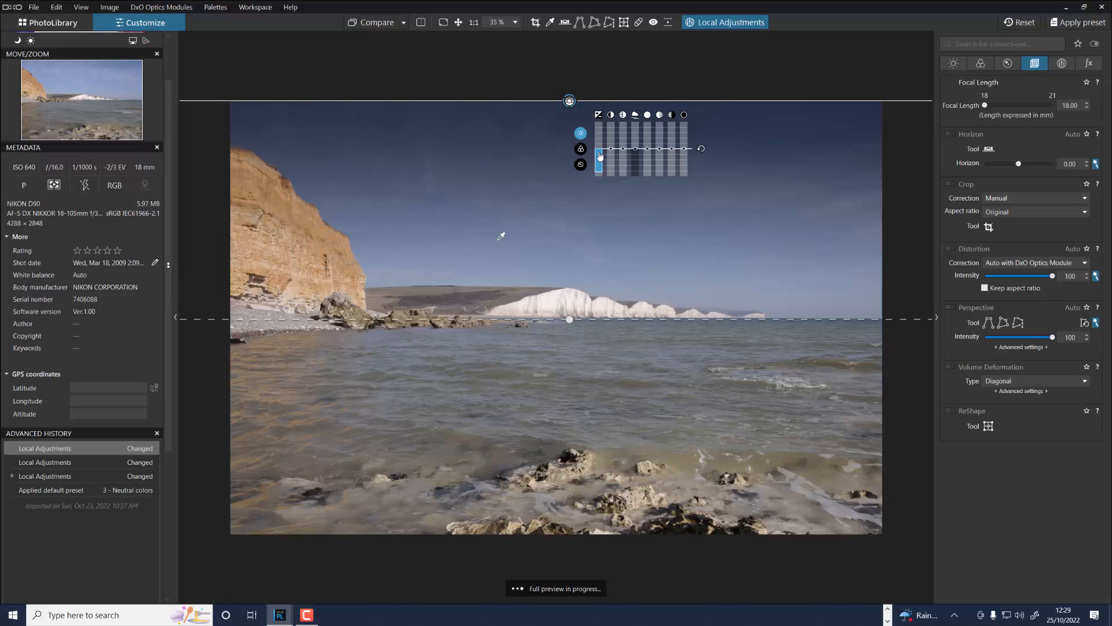
{"action": "left_click_drag", "start_coordinate": [610, 151], "coordinate": [611, 139]}
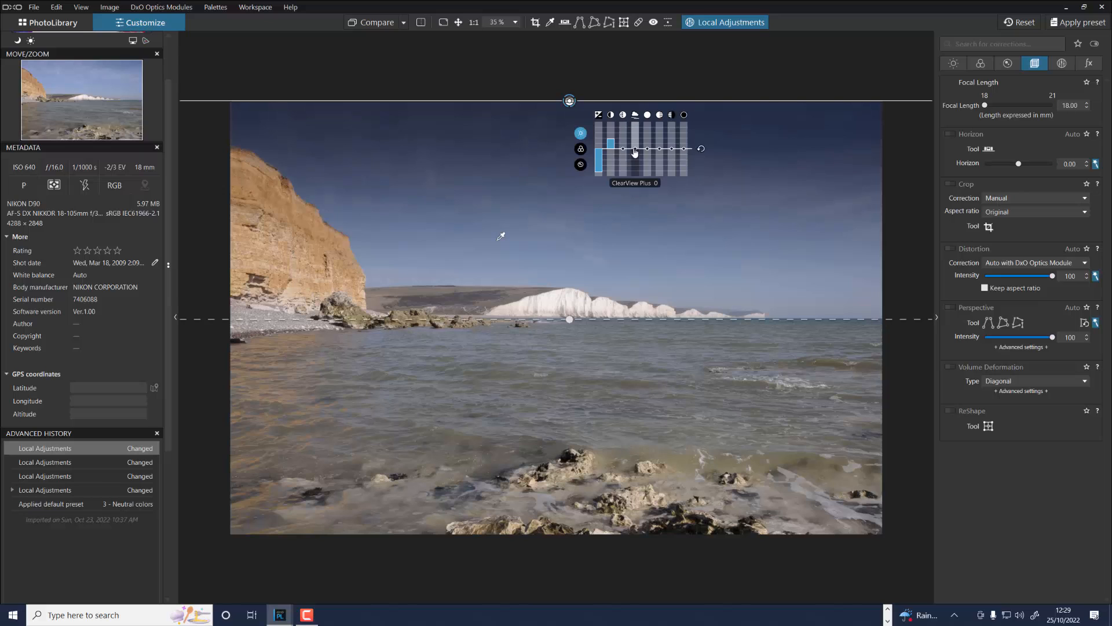
{"action": "left_click_drag", "start_coordinate": [635, 152], "coordinate": [635, 129]}
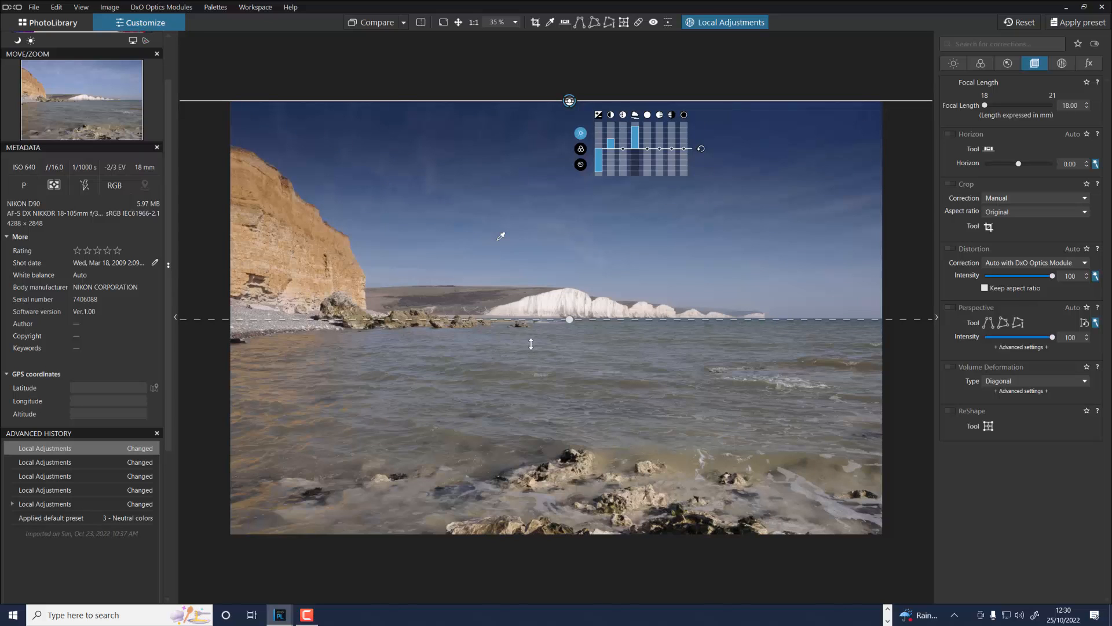
Add a new-mask Control Line from the photo's bottom edge to the horizon, slightly lowering exposure and raising contrast and ClearView Plus.
{"action": "right_click", "coordinate": [528, 400]}
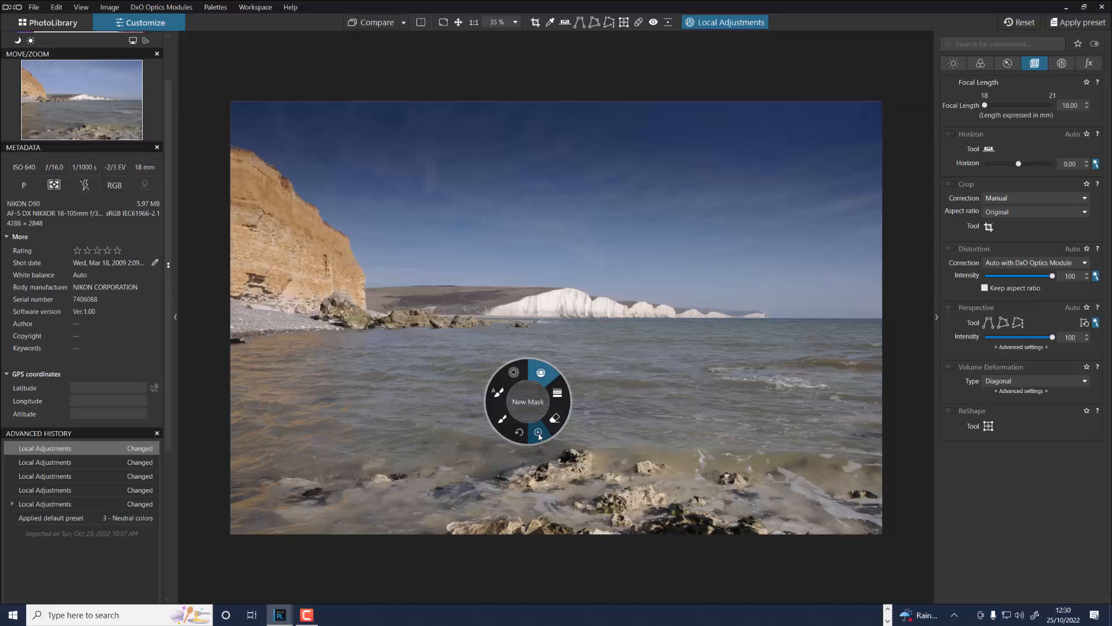
{"action": "left_click", "coordinate": [539, 434]}
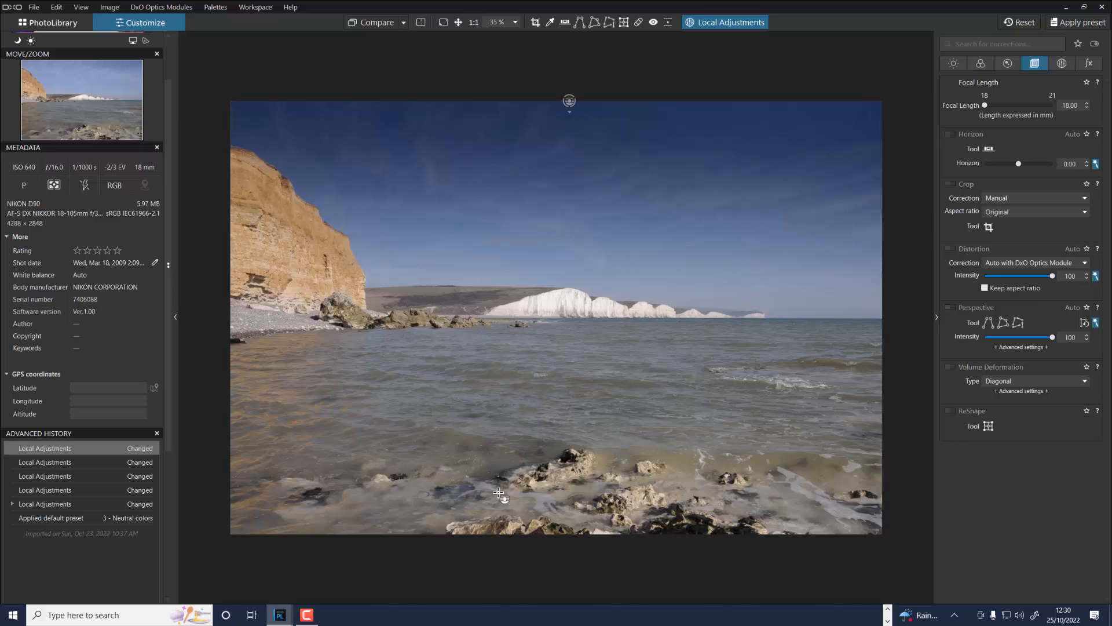
{"action": "left_click_drag", "start_coordinate": [536, 533], "coordinate": [526, 324]}
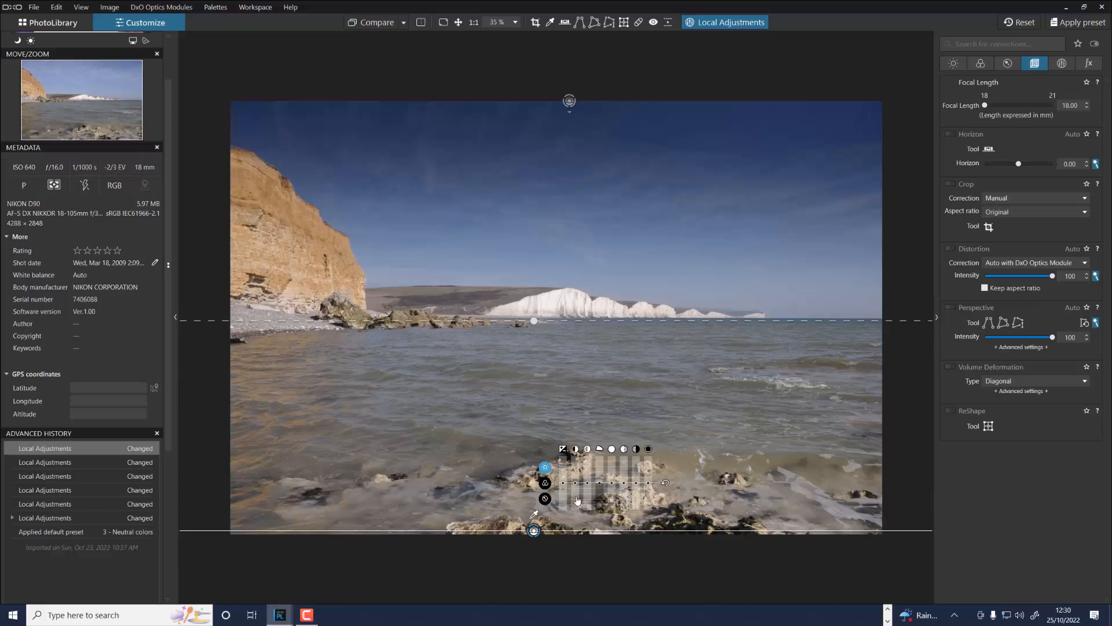
{"action": "left_click_drag", "start_coordinate": [566, 482], "coordinate": [618, 472]}
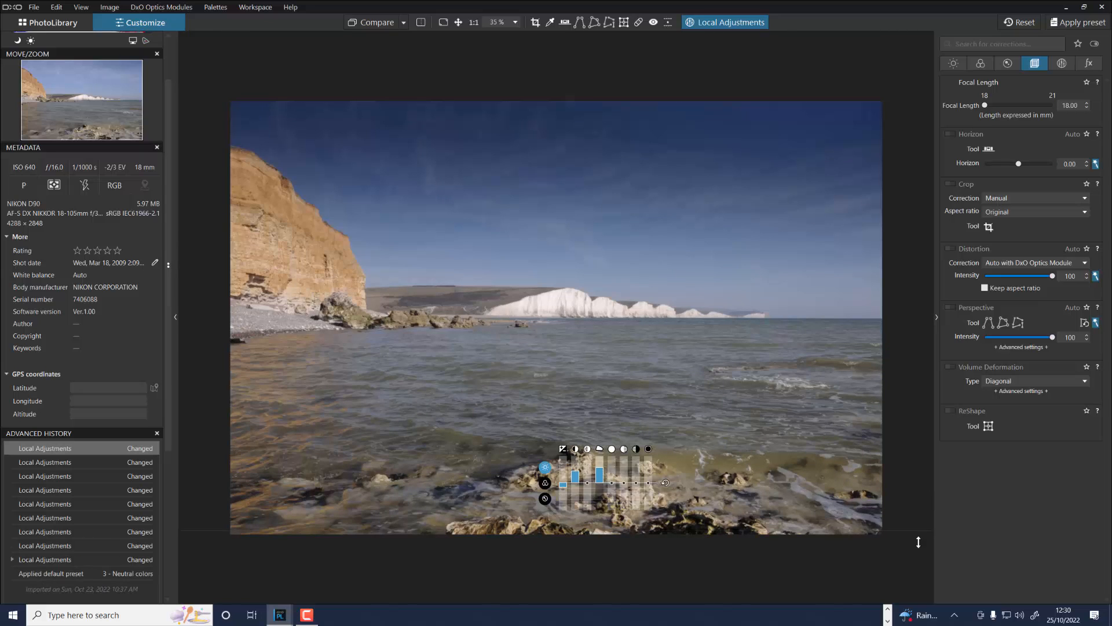
Compare the sky and sea edits with the original in a movable split view, and reset the photo's corrections.
{"action": "left_click", "coordinate": [422, 23]}
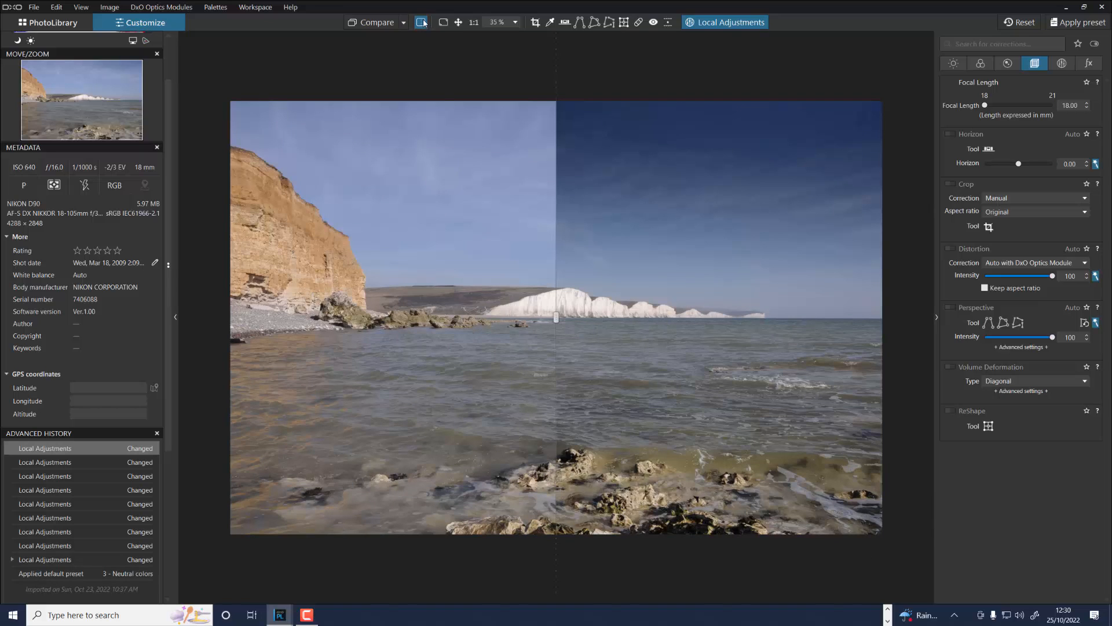
{"action": "left_click_drag", "start_coordinate": [557, 319], "coordinate": [710, 318]}
{"action": "left_click_drag", "start_coordinate": [616, 329], "coordinate": [540, 324]}
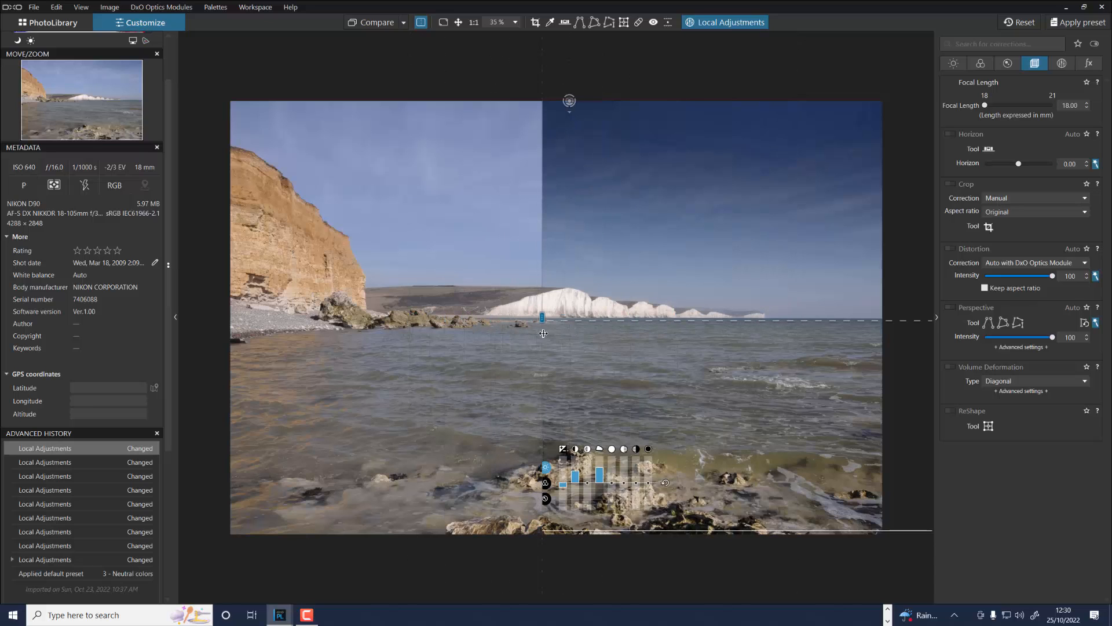
{"action": "left_click", "coordinate": [1017, 24]}
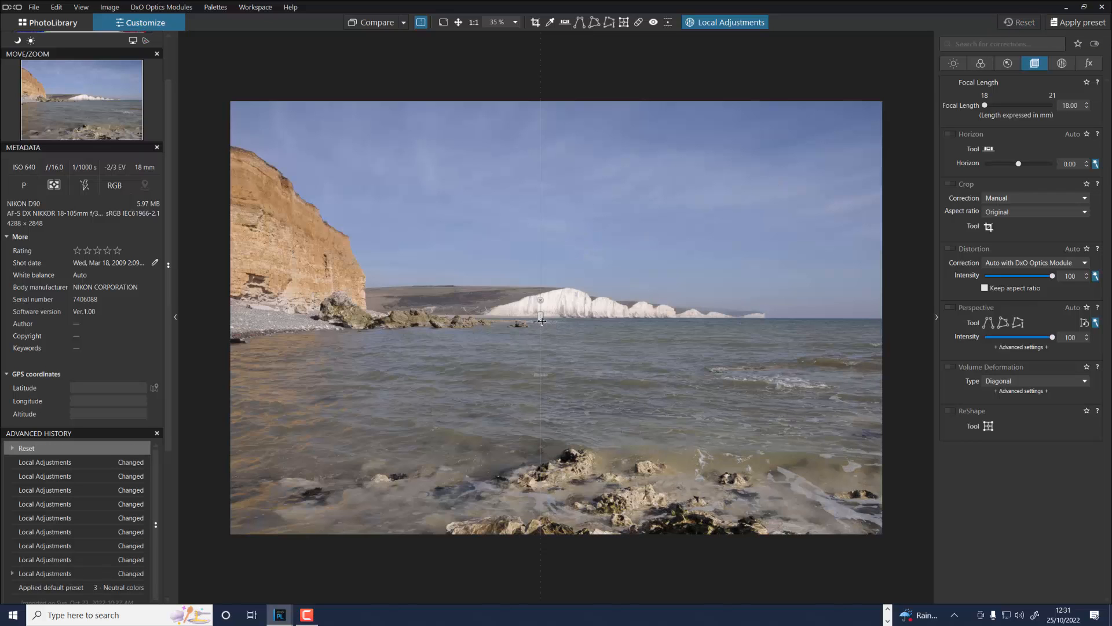
{"action": "left_click", "coordinate": [421, 26]}
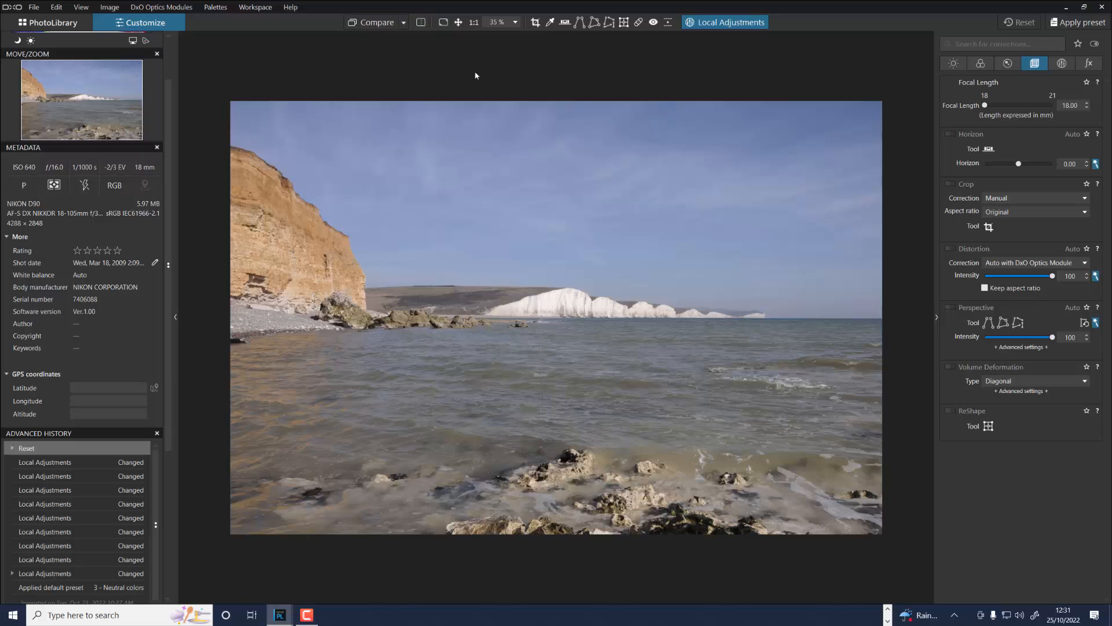
Try a Graduated Filter from the sky's top edge to the horizon with lowered exposure and raised contrast, and reset the photo.
{"action": "right_click", "coordinate": [594, 258]}
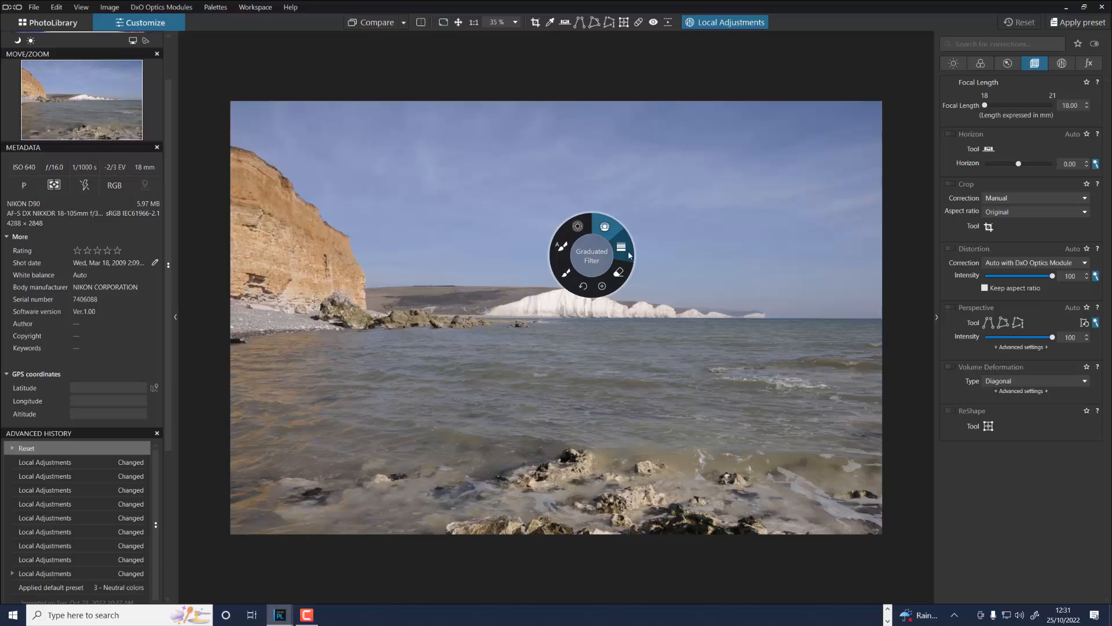
{"action": "left_click", "coordinate": [623, 248]}
{"action": "left_click_drag", "start_coordinate": [547, 132], "coordinate": [547, 288]}
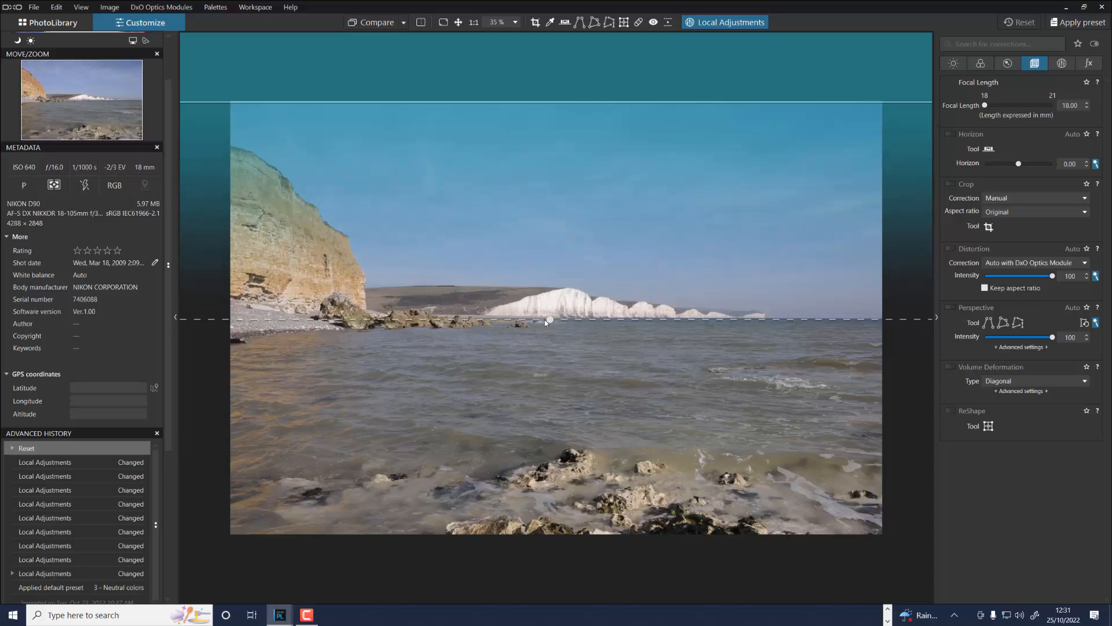
{"action": "left_click_drag", "start_coordinate": [545, 320], "coordinate": [547, 317]}
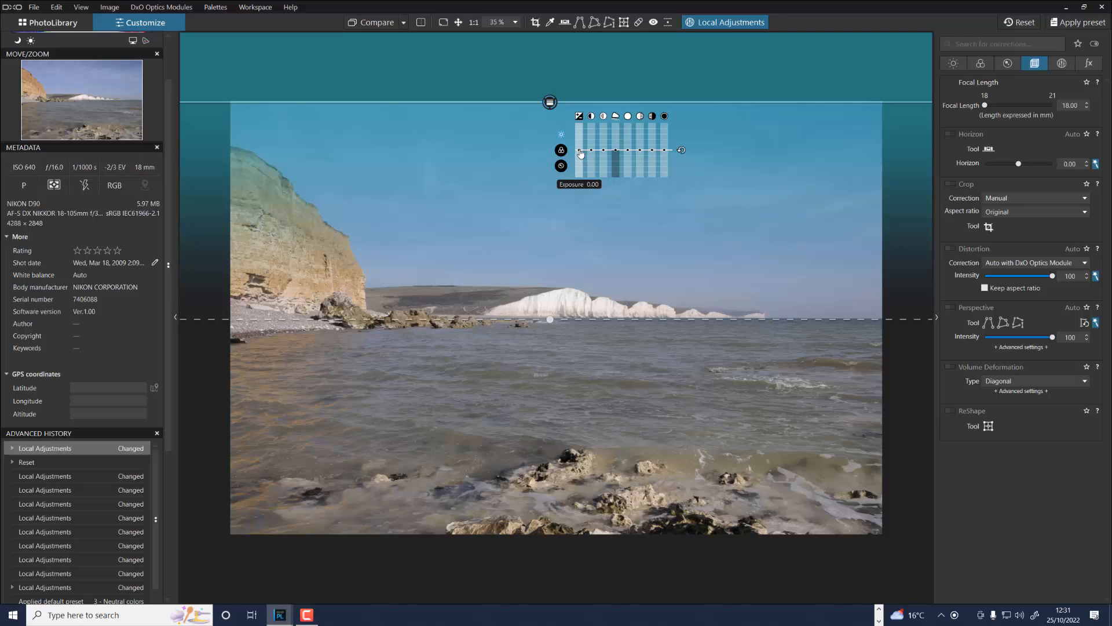
{"action": "left_click_drag", "start_coordinate": [579, 153], "coordinate": [575, 178]}
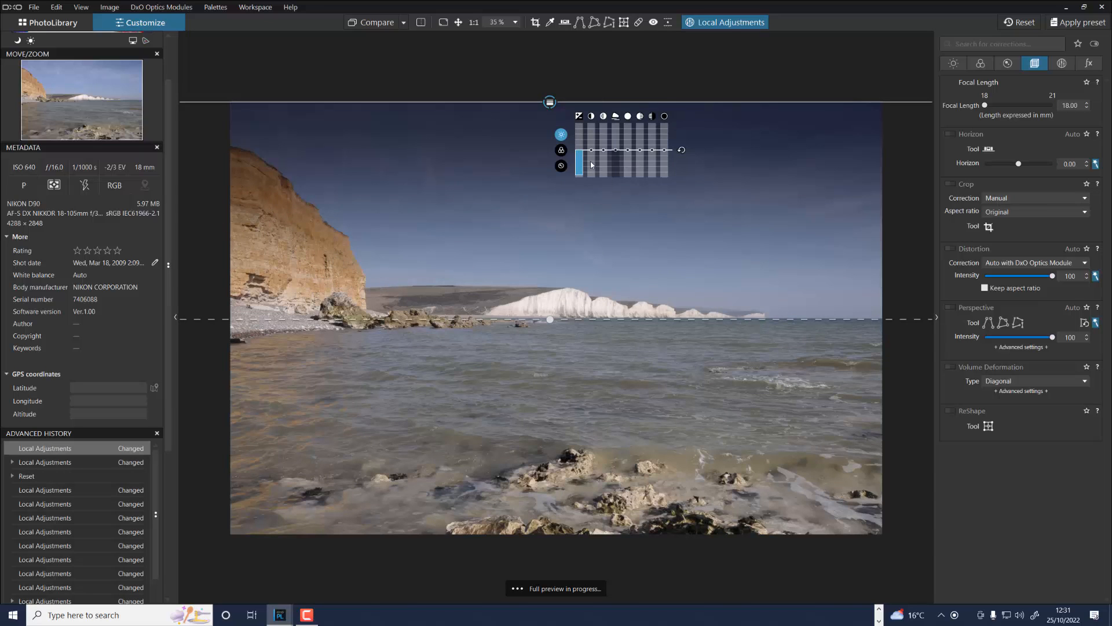
{"action": "mouse_move", "coordinate": [591, 153]}
{"action": "left_mouse_down"}
{"action": "mouse_move", "coordinate": [593, 137]}
{"action": "mouse_move", "coordinate": [590, 164]}
{"action": "mouse_move", "coordinate": [594, 137]}
{"action": "left_mouse_up"}
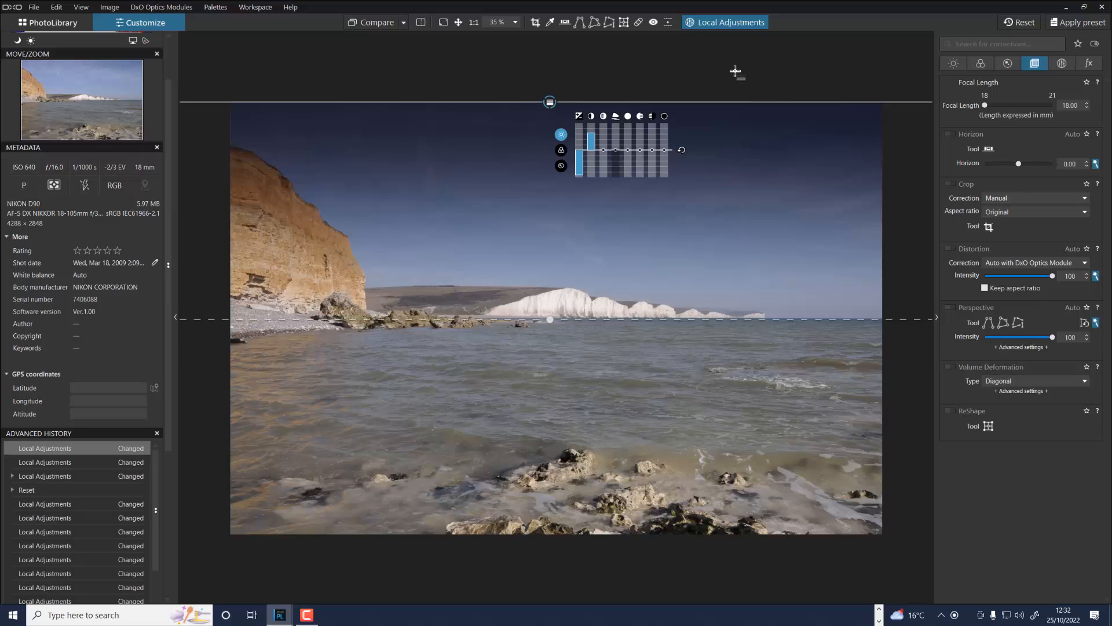
{"action": "left_click", "coordinate": [1016, 25]}
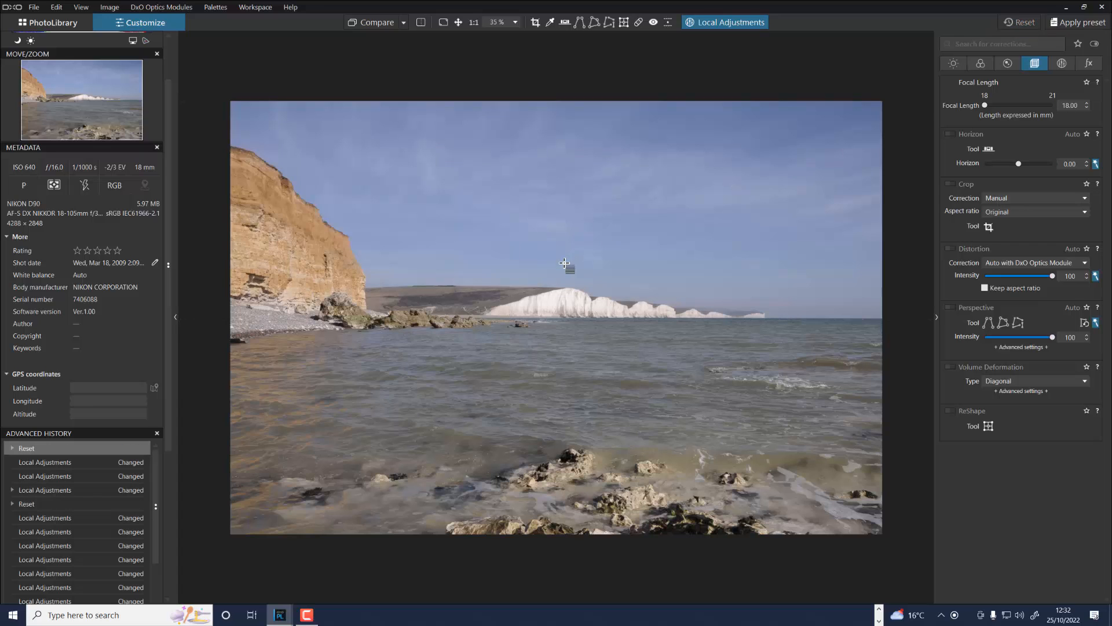
Paint a Brush mask over the sea with 40% feathering, 100% flow and 89% opacity, and slightly lower its exposure.
{"action": "right_click", "coordinate": [563, 262]}
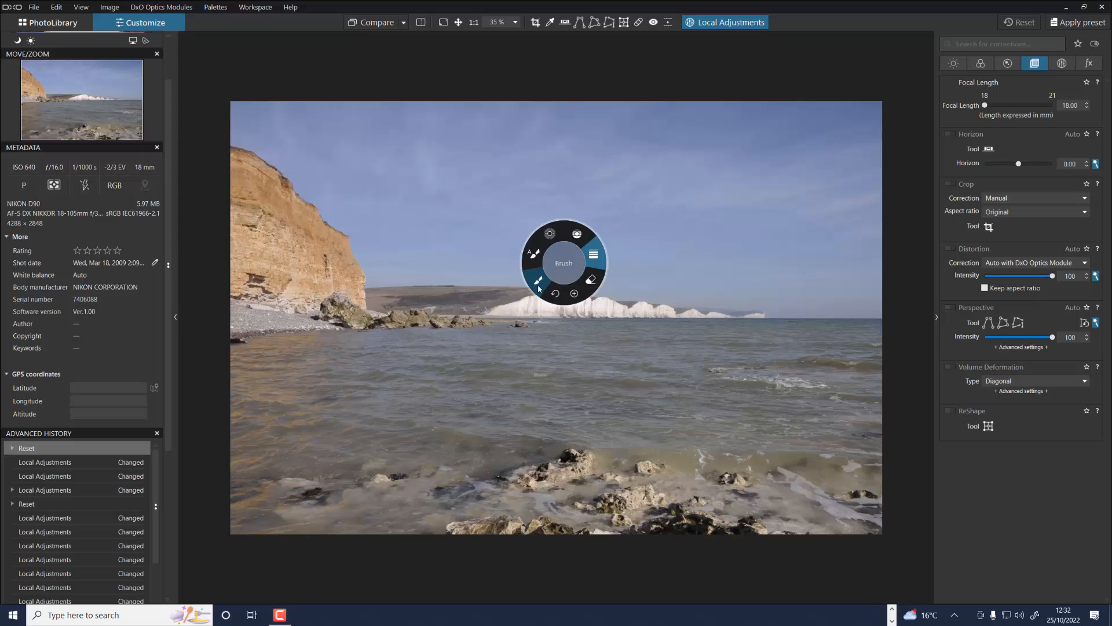
{"action": "left_click", "coordinate": [539, 288]}
{"action": "mouse_move", "coordinate": [276, 380]}
{"action": "left_mouse_down"}
{"action": "mouse_move", "coordinate": [454, 372]}
{"action": "mouse_move", "coordinate": [656, 384]}
{"action": "mouse_move", "coordinate": [676, 376]}
{"action": "mouse_move", "coordinate": [583, 368]}
{"action": "mouse_move", "coordinate": [768, 356]}
{"action": "mouse_move", "coordinate": [840, 395]}
{"action": "mouse_move", "coordinate": [811, 439]}
{"action": "mouse_move", "coordinate": [840, 489]}
{"action": "mouse_move", "coordinate": [819, 494]}
{"action": "mouse_move", "coordinate": [880, 379]}
{"action": "mouse_move", "coordinate": [842, 398]}
{"action": "mouse_move", "coordinate": [829, 473]}
{"action": "mouse_move", "coordinate": [761, 479]}
{"action": "mouse_move", "coordinate": [720, 428]}
{"action": "mouse_move", "coordinate": [448, 403]}
{"action": "mouse_move", "coordinate": [317, 411]}
{"action": "mouse_move", "coordinate": [257, 430]}
{"action": "mouse_move", "coordinate": [295, 500]}
{"action": "mouse_move", "coordinate": [397, 474]}
{"action": "mouse_move", "coordinate": [293, 503]}
{"action": "mouse_move", "coordinate": [342, 492]}
{"action": "left_mouse_up"}
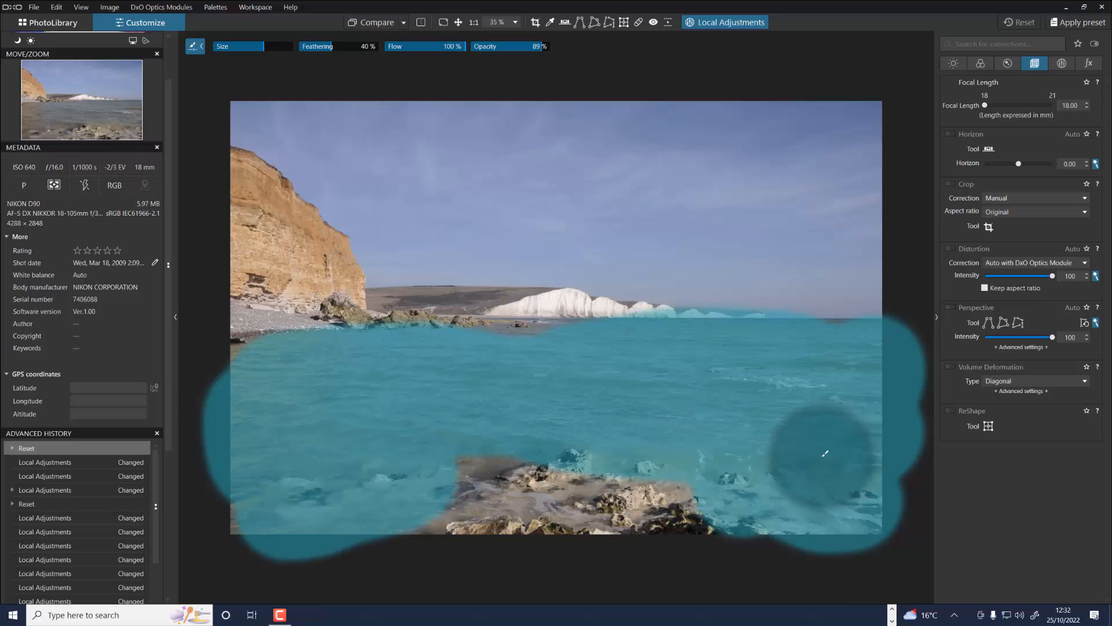
{"action": "left_click_drag", "start_coordinate": [825, 453], "coordinate": [824, 450]}
{"action": "left_click_drag", "start_coordinate": [314, 433], "coordinate": [309, 444]}
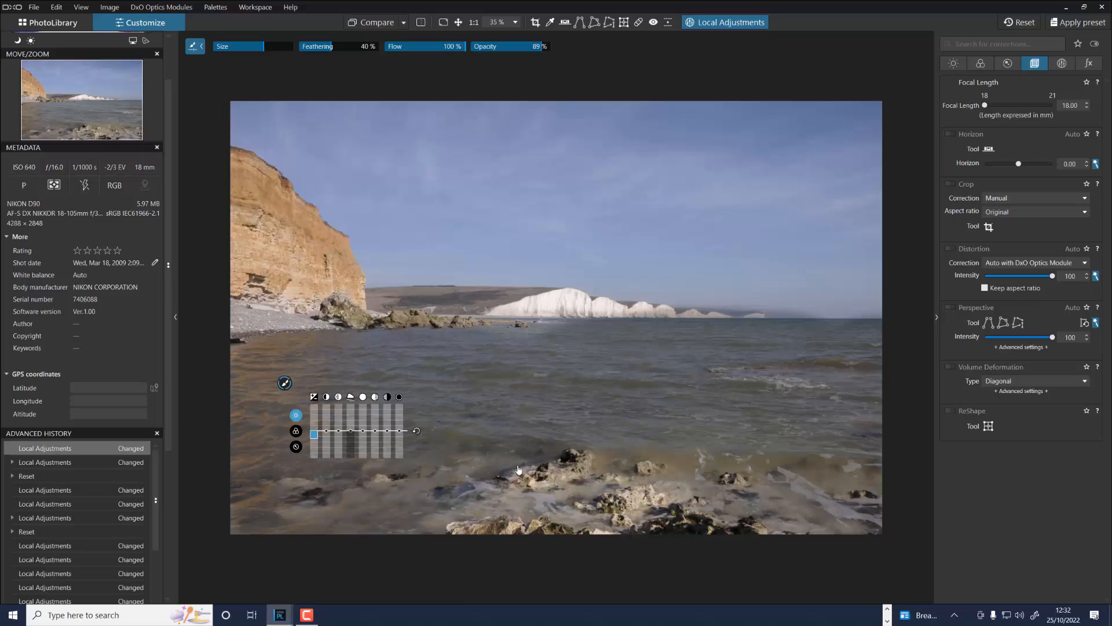
Erase the sea mask over the foreground rocks with an enlarged Eraser at 70% feathering and 40% flow, and reset the photo.
{"action": "right_click", "coordinate": [553, 458]}
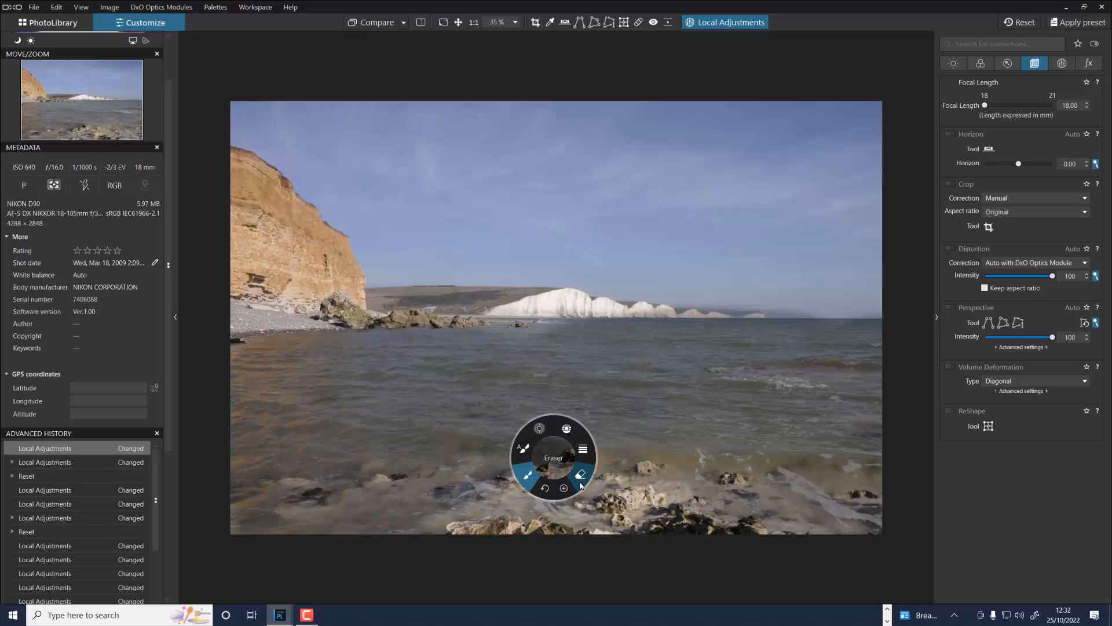
{"action": "left_click", "coordinate": [582, 478]}
{"action": "key", "text": "m"}
{"action": "mouse_move", "coordinate": [510, 455]}
{"action": "left_mouse_down"}
{"action": "mouse_move", "coordinate": [630, 452]}
{"action": "mouse_move", "coordinate": [525, 459]}
{"action": "mouse_move", "coordinate": [658, 463]}
{"action": "left_mouse_up"}
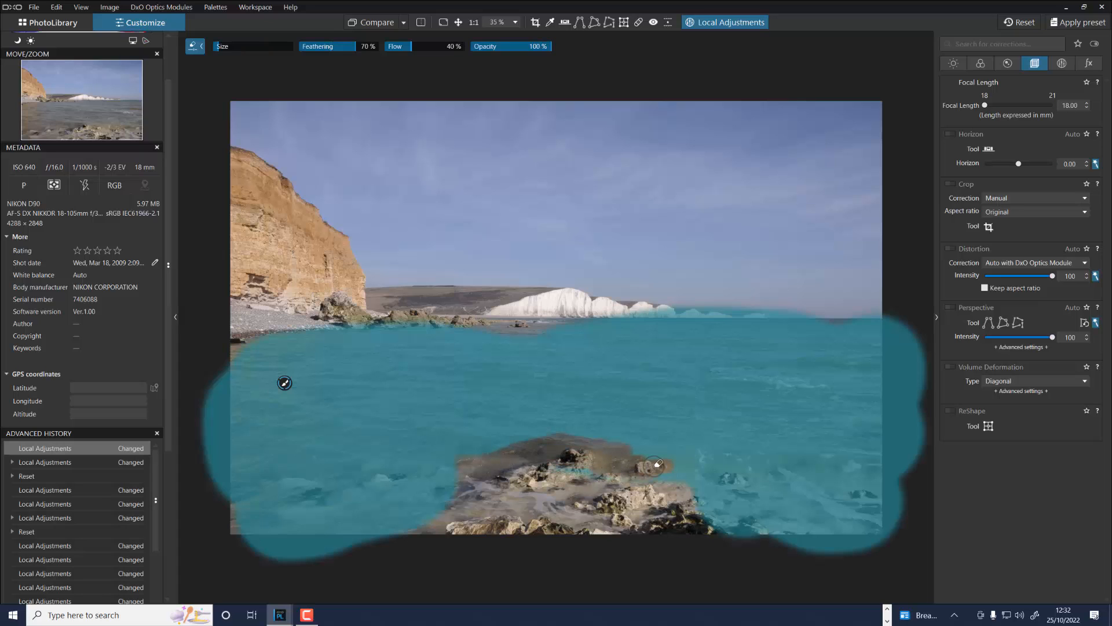
{"action": "key", "text": "m"}
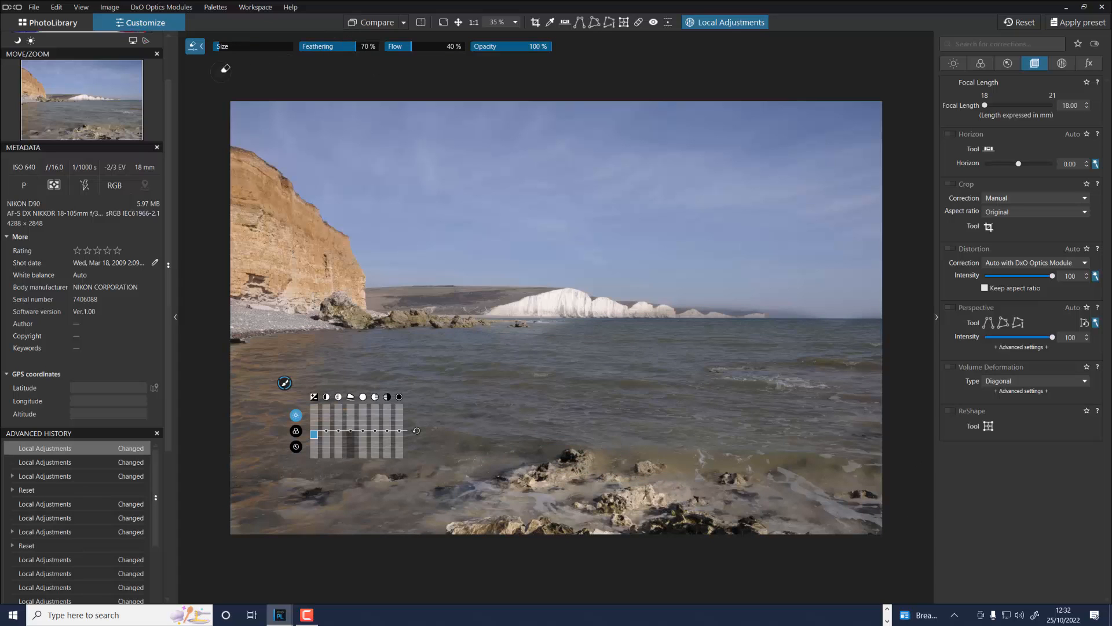
{"action": "left_click_drag", "start_coordinate": [220, 50], "coordinate": [259, 50]}
{"action": "key", "text": "m"}
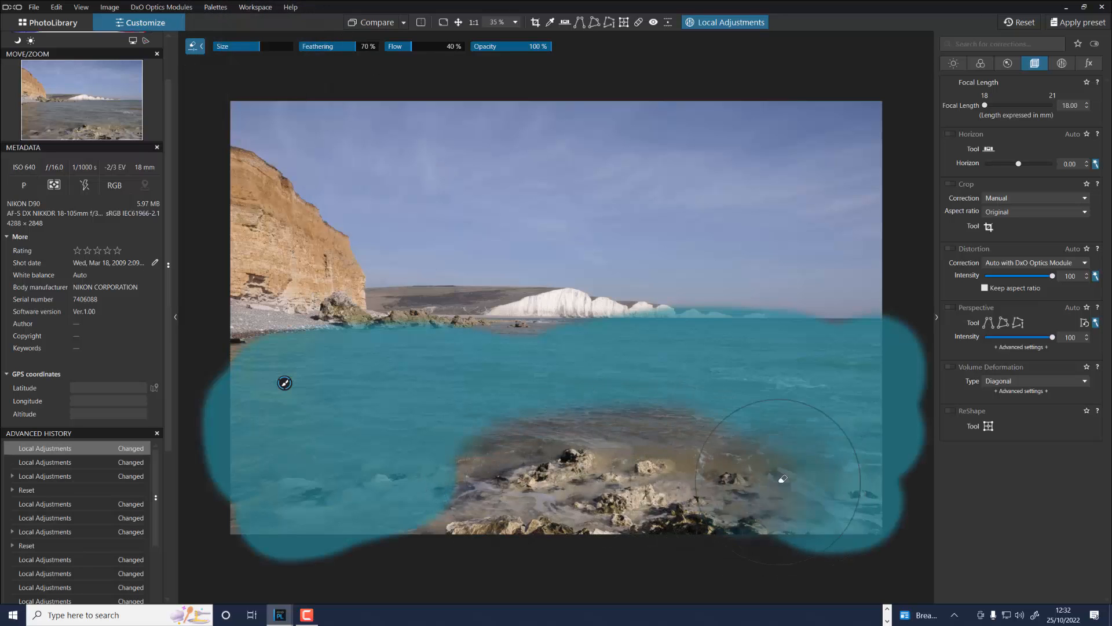
{"action": "mouse_move", "coordinate": [489, 538]}
{"action": "left_mouse_down"}
{"action": "mouse_move", "coordinate": [548, 474]}
{"action": "mouse_move", "coordinate": [794, 521]}
{"action": "mouse_move", "coordinate": [771, 489]}
{"action": "mouse_move", "coordinate": [694, 471]}
{"action": "mouse_move", "coordinate": [490, 498]}
{"action": "mouse_move", "coordinate": [720, 497]}
{"action": "mouse_move", "coordinate": [833, 537]}
{"action": "mouse_move", "coordinate": [846, 519]}
{"action": "mouse_move", "coordinate": [803, 540]}
{"action": "left_mouse_up"}
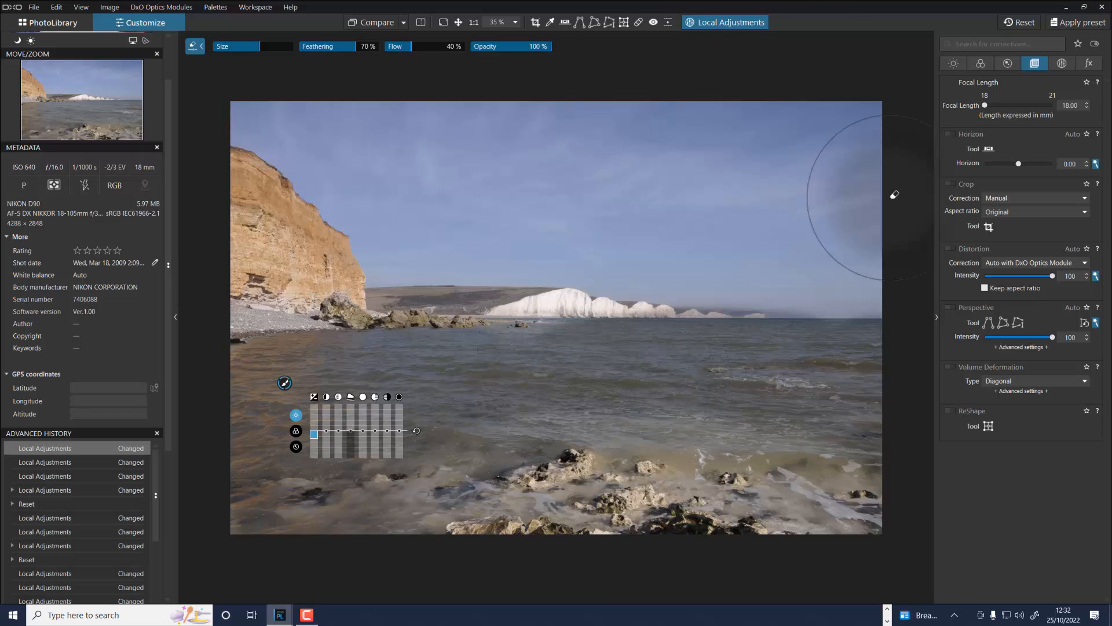
{"action": "left_click", "coordinate": [1018, 23]}
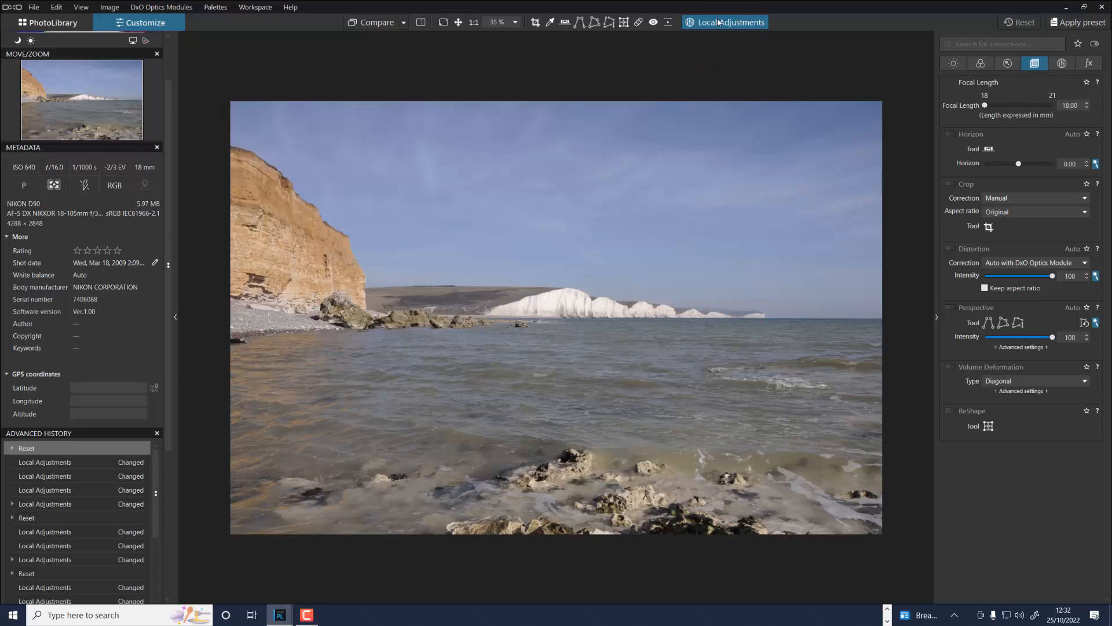
Place a Control Point in the middle of the sky and enlarge its radius to cover nearly the photo's full width.
{"action": "right_click", "coordinate": [541, 225]}
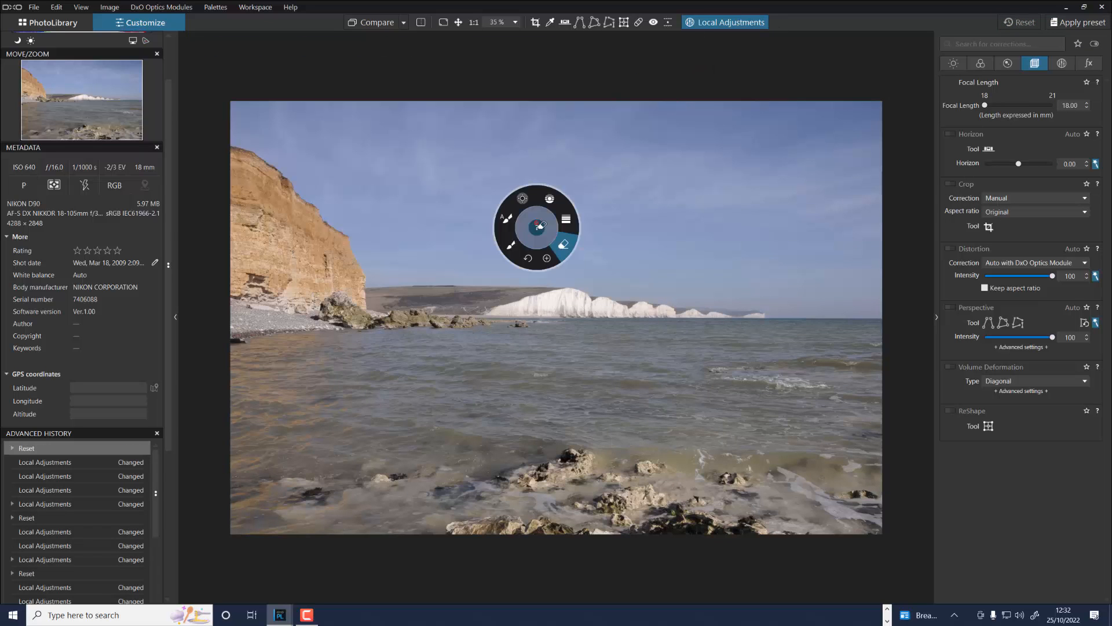
{"action": "left_click", "coordinate": [523, 200]}
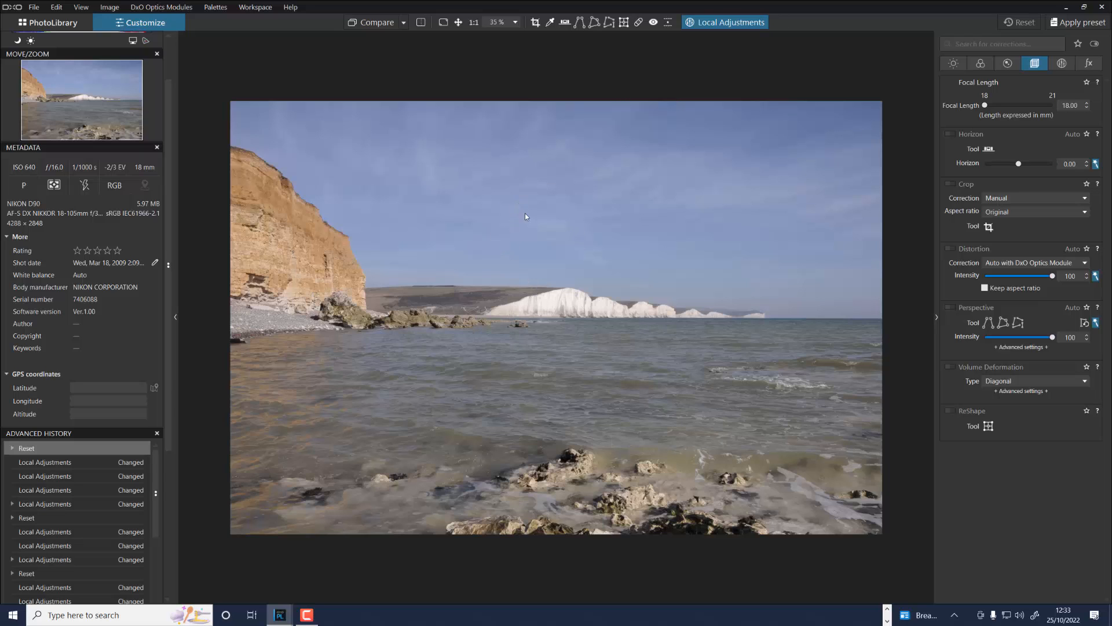
{"action": "left_click", "coordinate": [556, 205]}
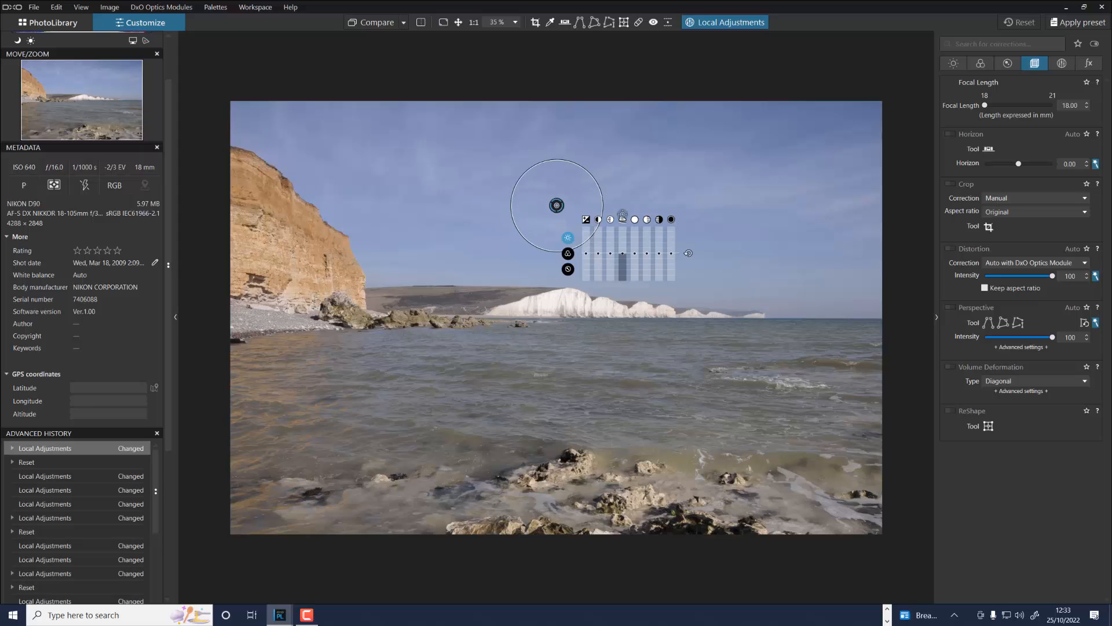
{"action": "left_click_drag", "start_coordinate": [601, 197], "coordinate": [910, 195]}
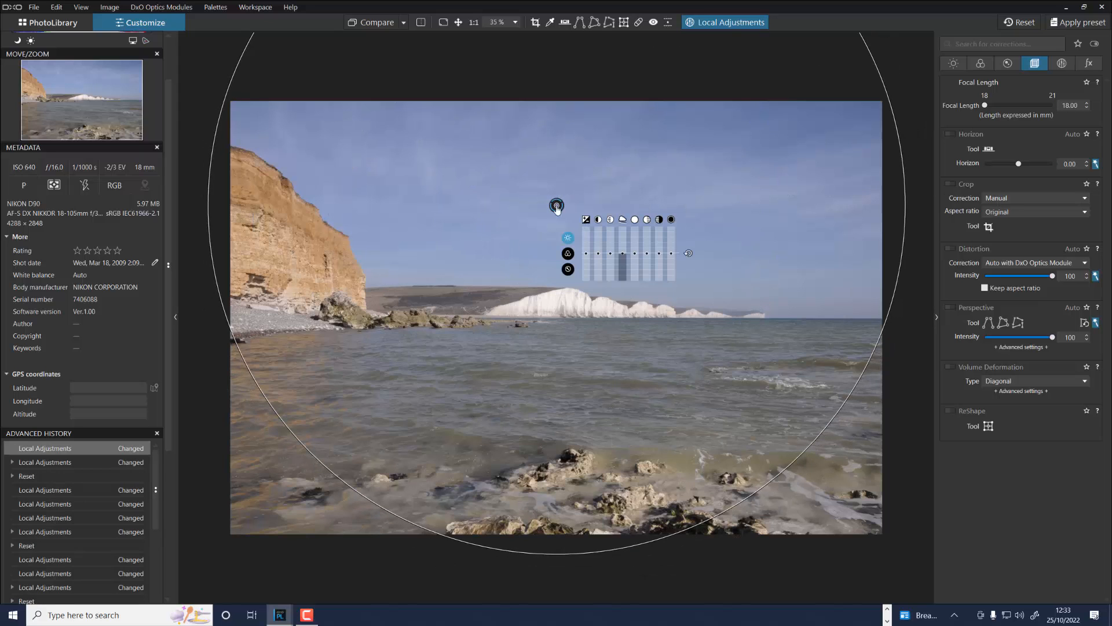
Lower the exposure of the sky Control Point and display its mask over the photo.
{"action": "left_click_drag", "start_coordinate": [588, 255], "coordinate": [586, 282]}
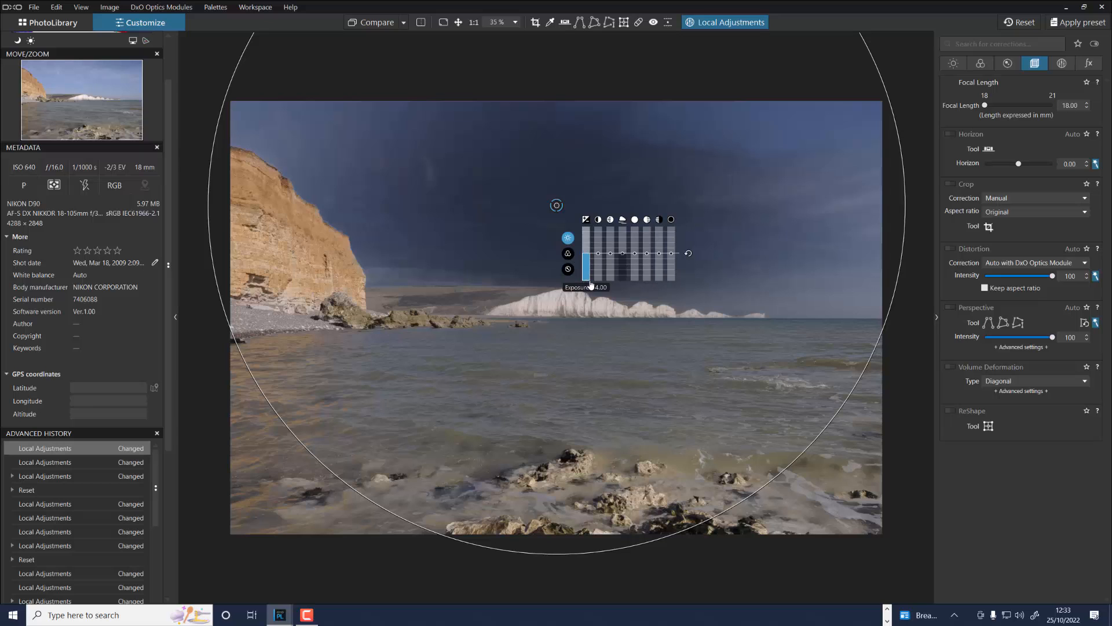
{"action": "left_click_drag", "start_coordinate": [588, 285], "coordinate": [589, 276]}
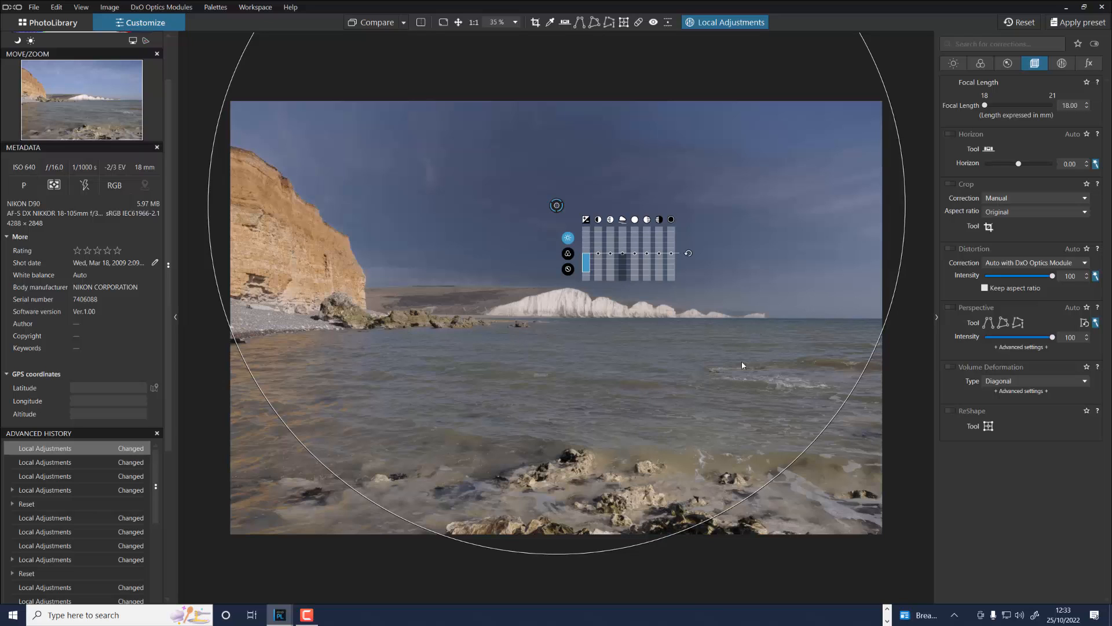
{"action": "key", "text": "m"}
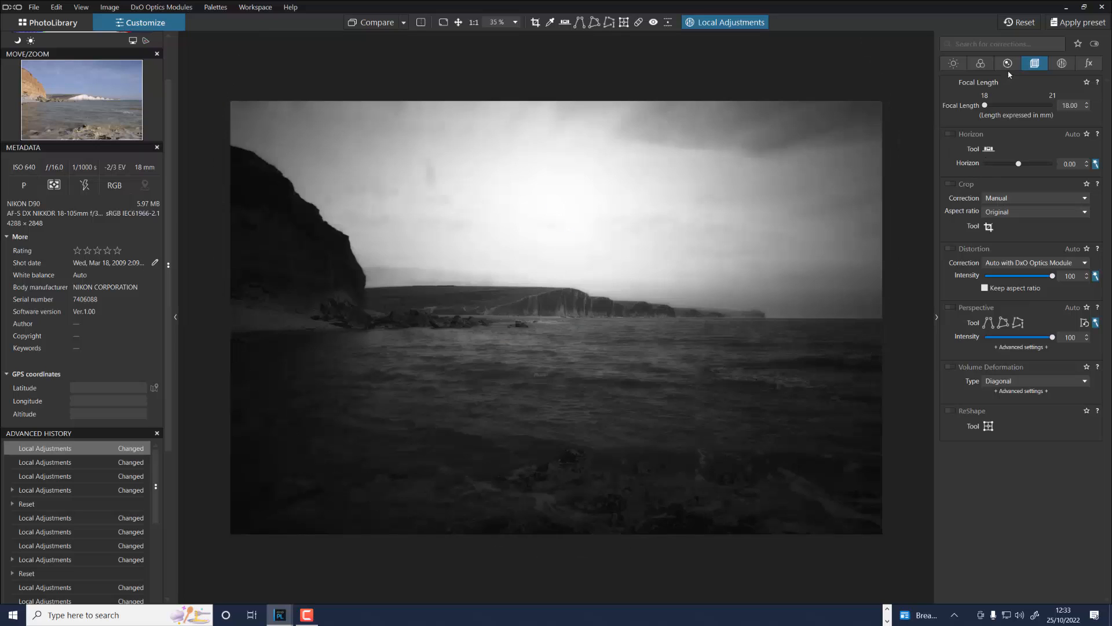
Set the sky Control Point's mask selectivity to Chroma 63 and Luma 77, and hide the mask display.
{"action": "left_click", "coordinate": [1062, 64]}
{"action": "left_click_drag", "start_coordinate": [1017, 124], "coordinate": [1042, 149]}
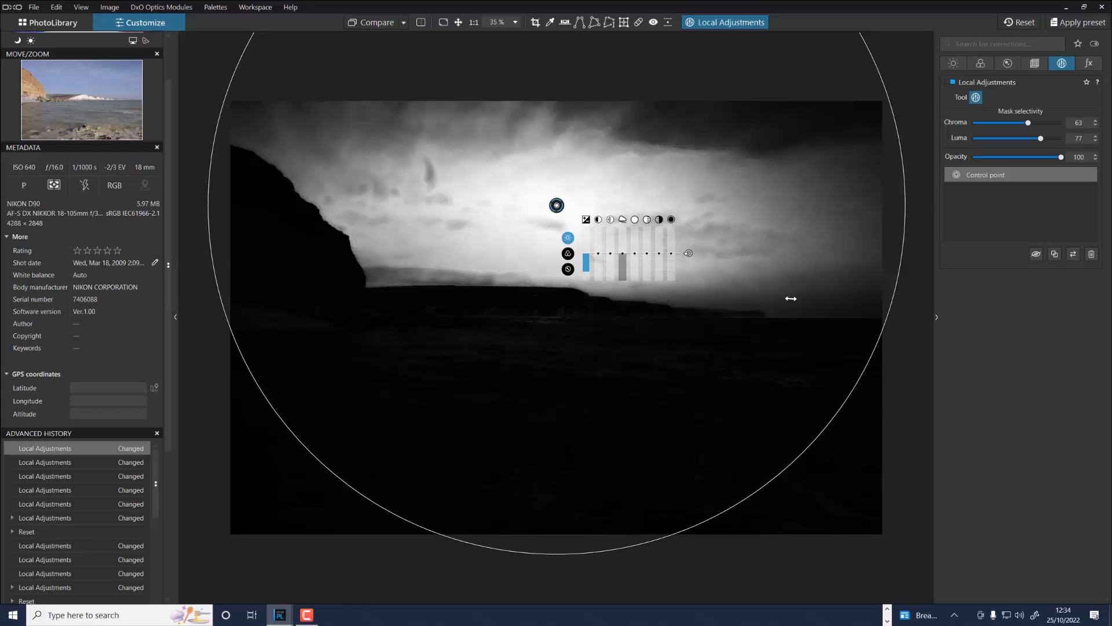
{"action": "key", "text": "m"}
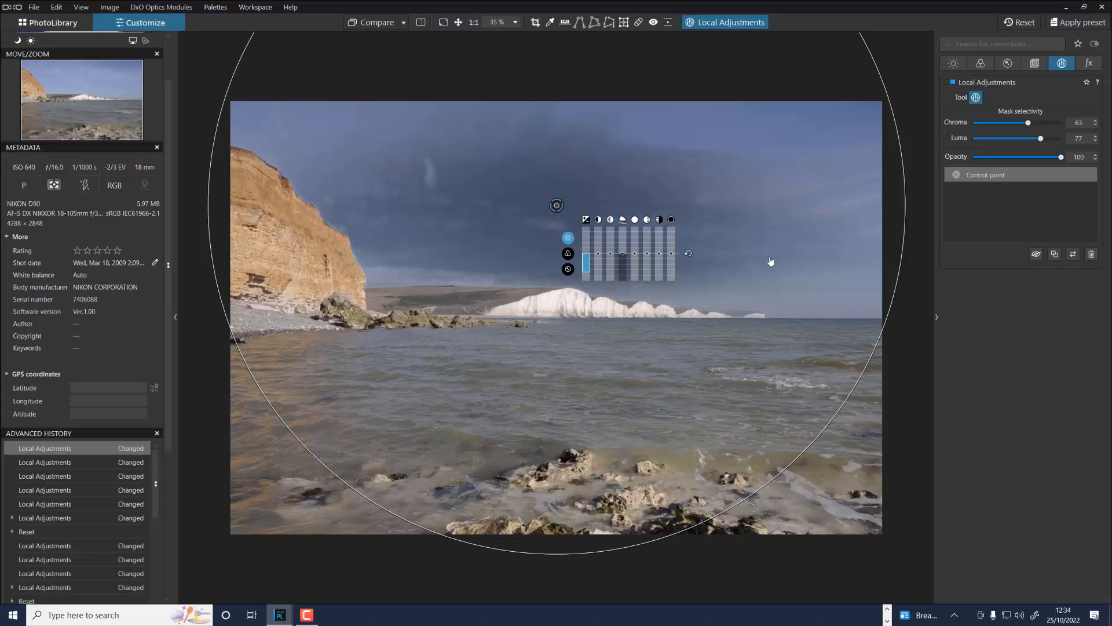
Place a second Control Point over the sea just above the foreground rocks and rename it as sea.
{"action": "mouse_move", "coordinate": [987, 179]}
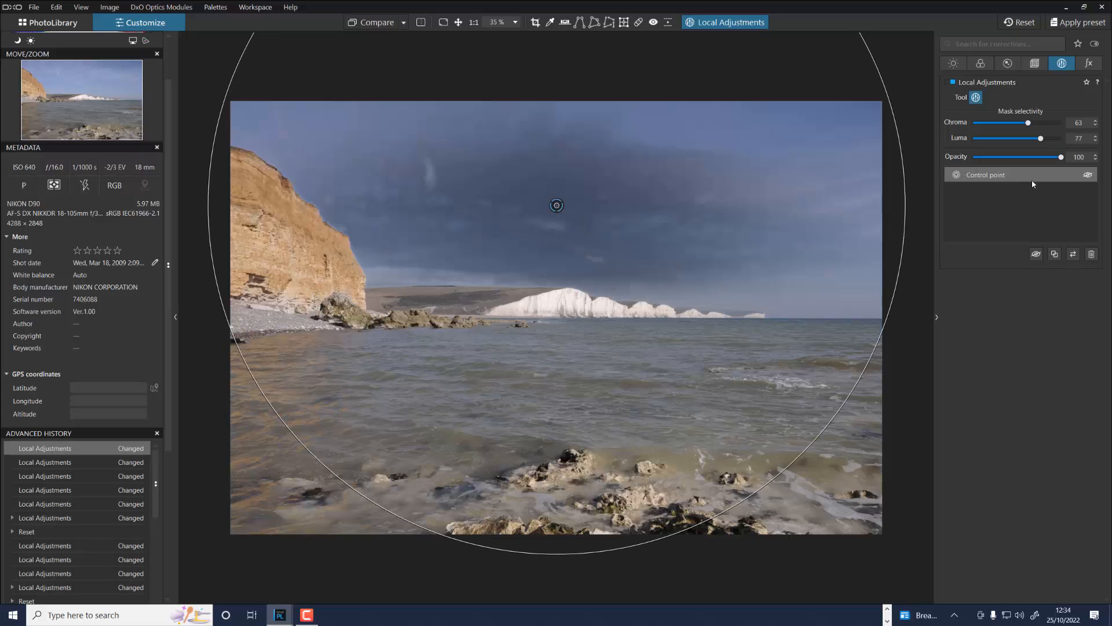
{"action": "right_click", "coordinate": [846, 510]}
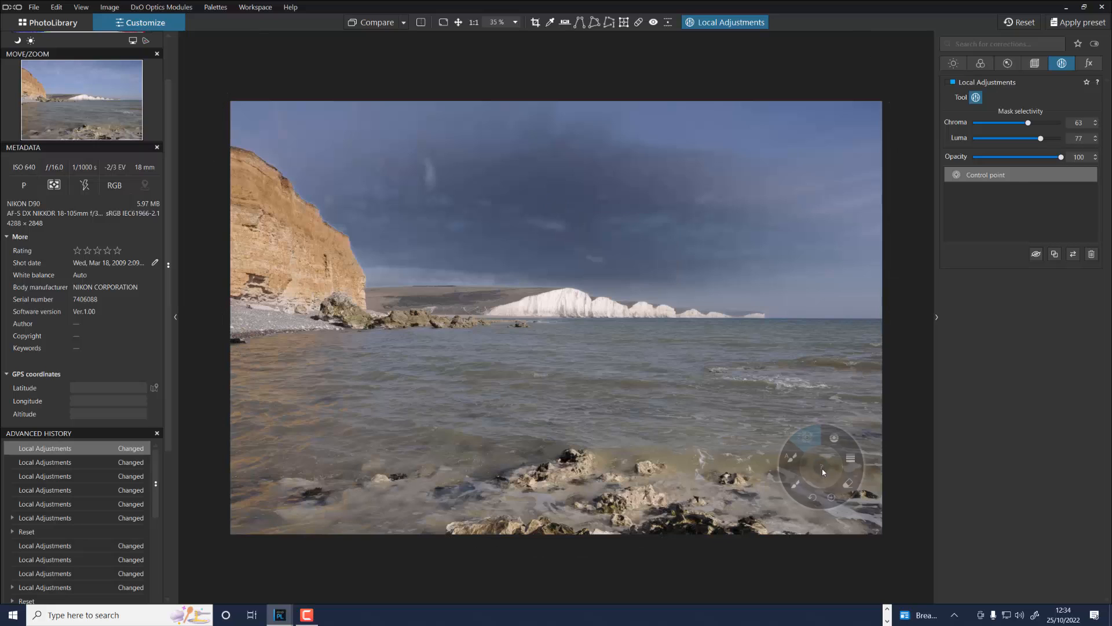
{"action": "left_click", "coordinate": [817, 500]}
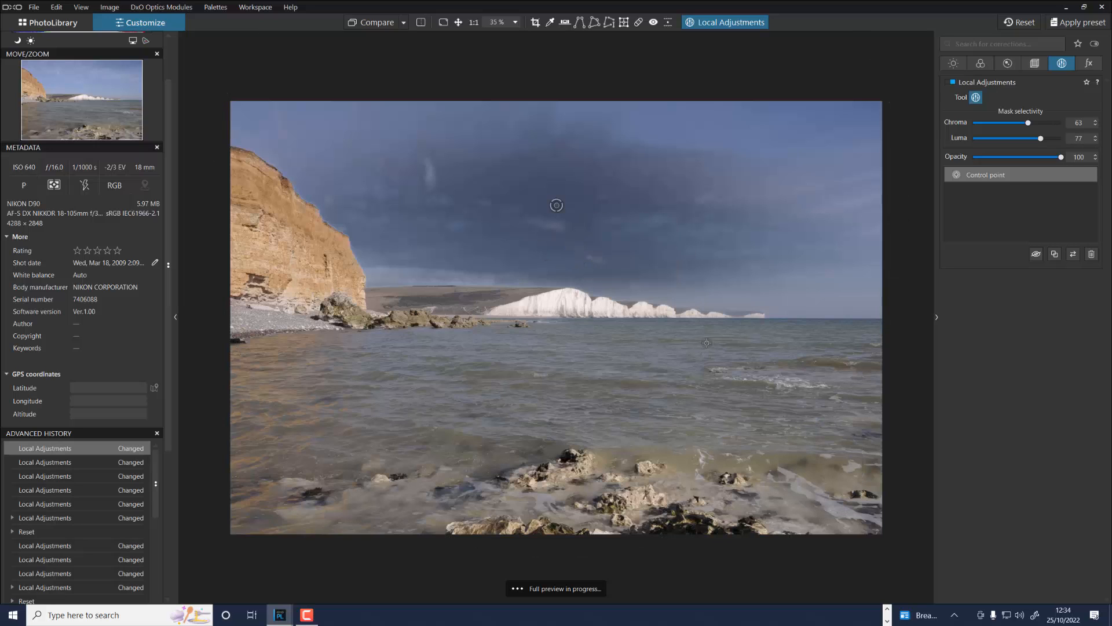
{"action": "left_click", "coordinate": [776, 420]}
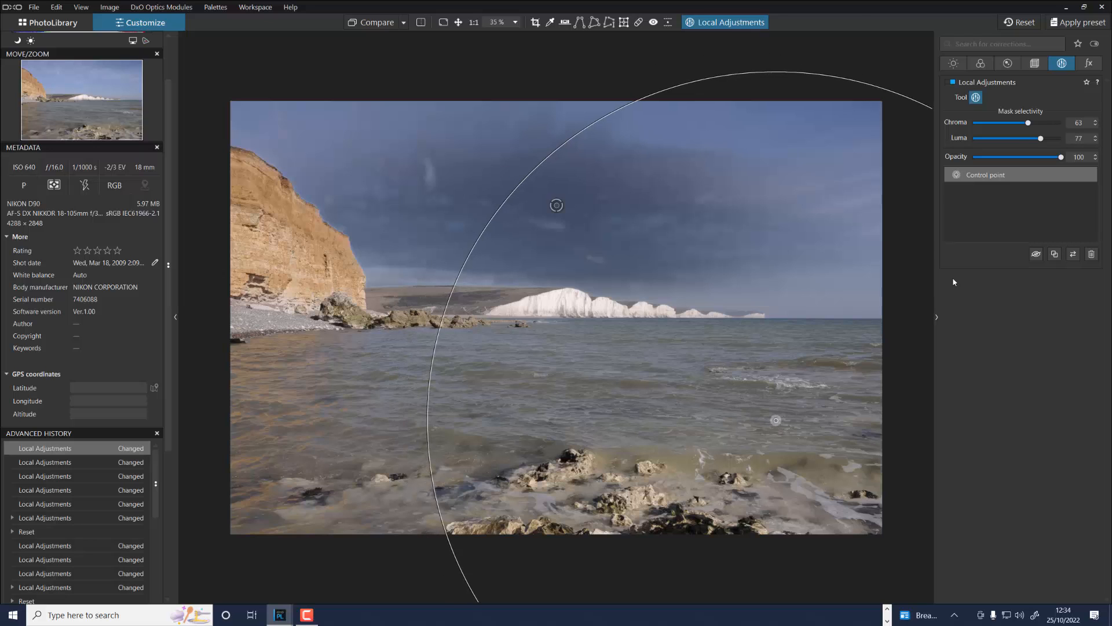
{"action": "left_click", "coordinate": [786, 468]}
{"action": "mouse_move", "coordinate": [987, 193]}
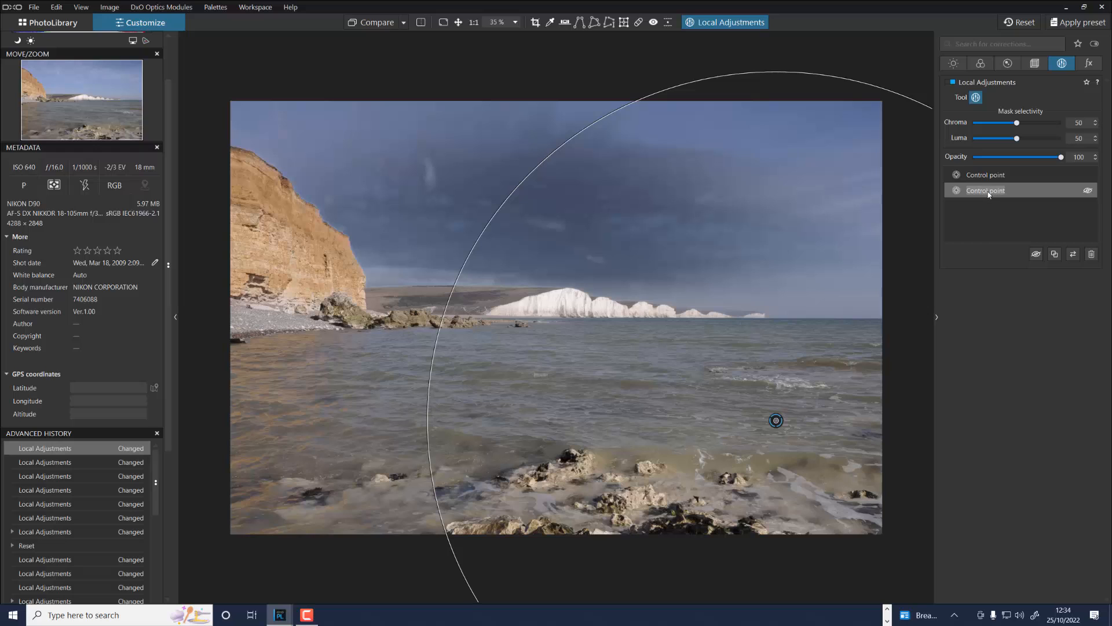
{"action": "type", "text": "sea"}
Rename the Control Point in the middle of the clouds as sky.
{"action": "left_click", "coordinate": [984, 175]}
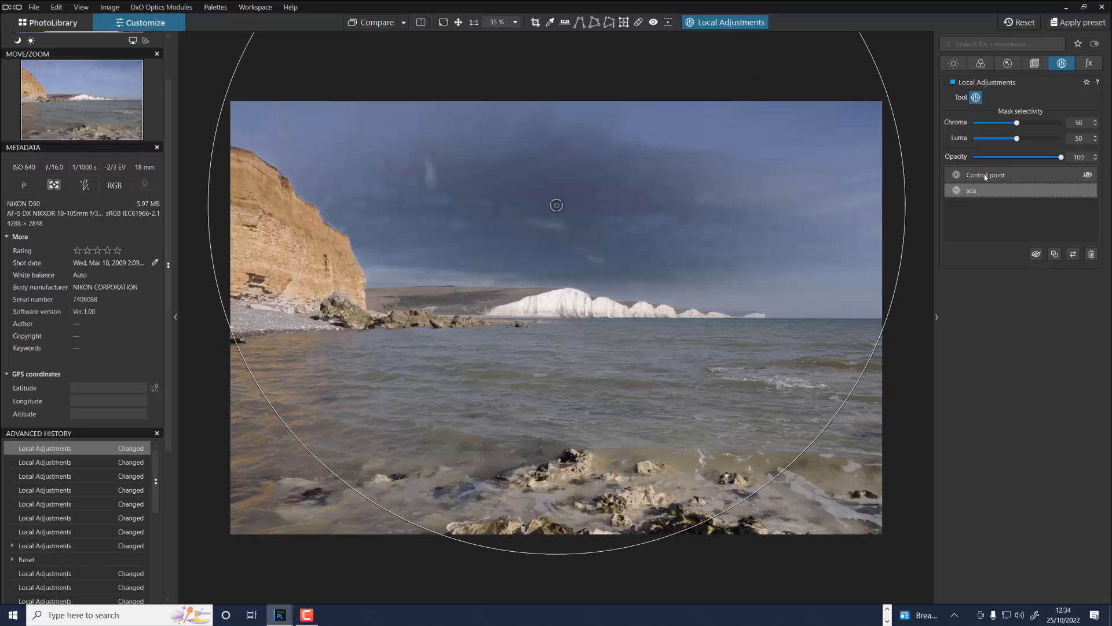
{"action": "left_click", "coordinate": [982, 174]}
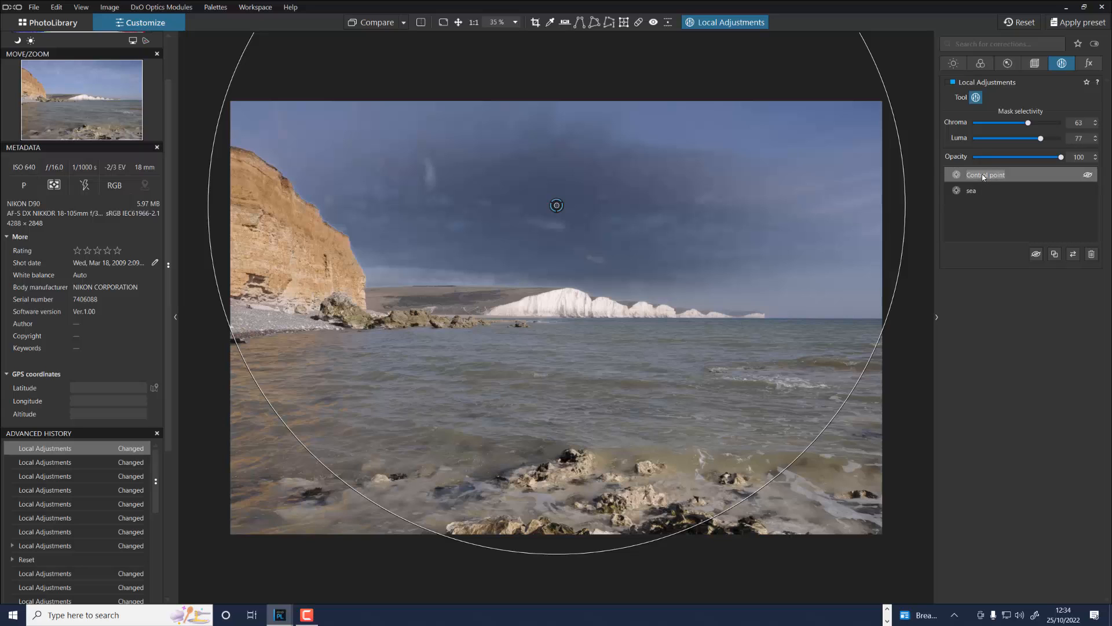
{"action": "type", "text": "sky"}
{"action": "key", "text": "Return"}
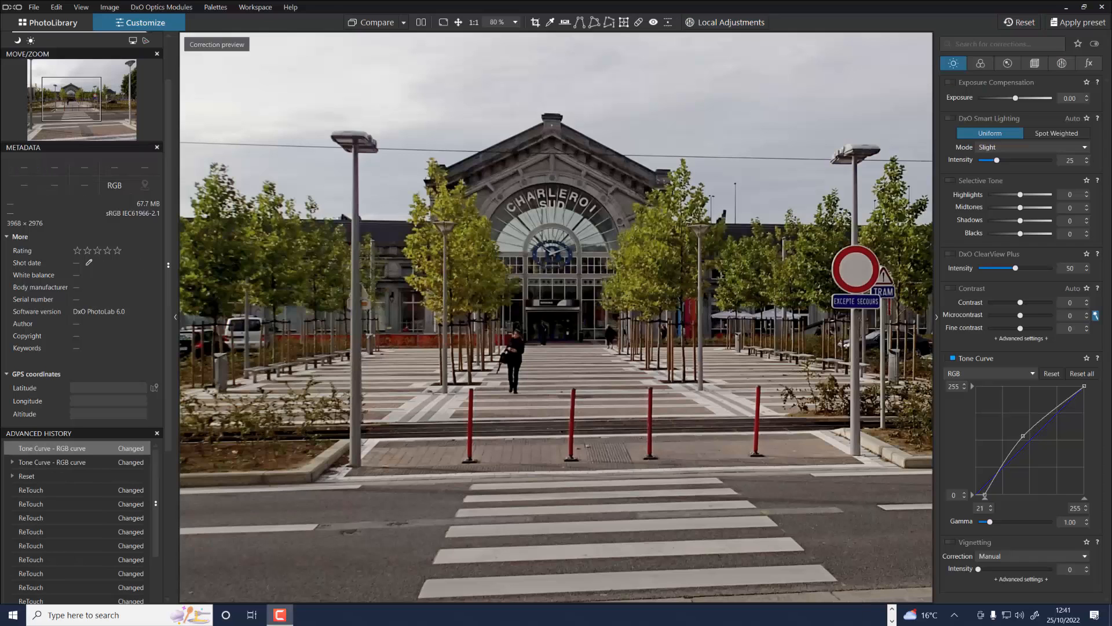
Paint over the leftmost red bollard with a 20 px ReTouch brush in Repair mode and move its source slightly closer.
{"action": "left_click", "coordinate": [639, 25]}
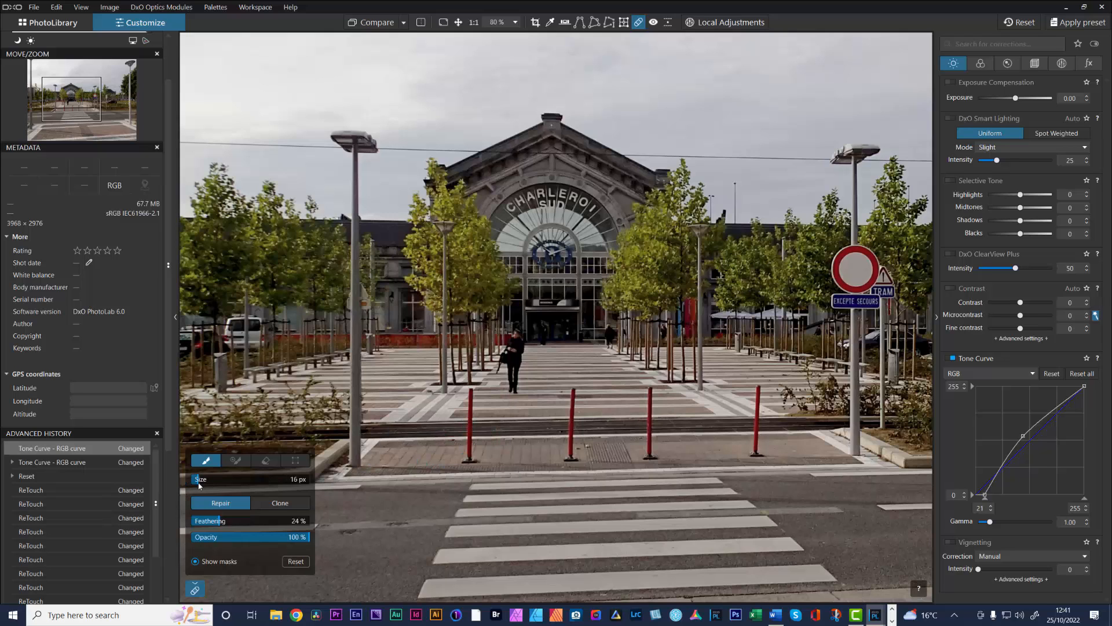
{"action": "left_click_drag", "start_coordinate": [199, 480], "coordinate": [259, 481]}
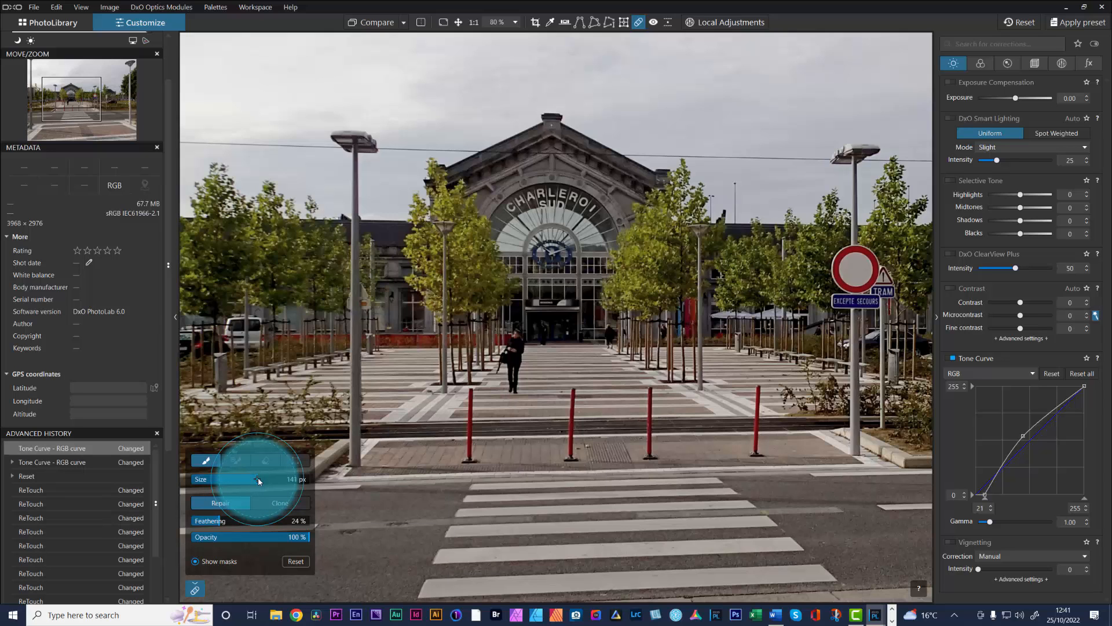
{"action": "left_click_drag", "start_coordinate": [258, 481], "coordinate": [200, 492]}
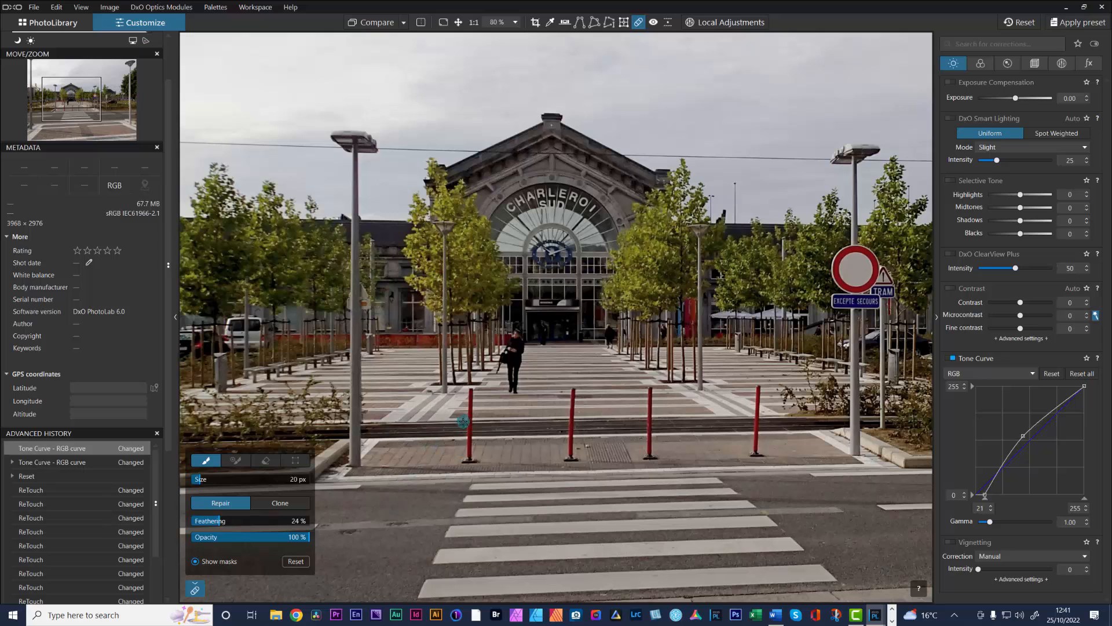
{"action": "left_click_drag", "start_coordinate": [470, 388], "coordinate": [467, 462]}
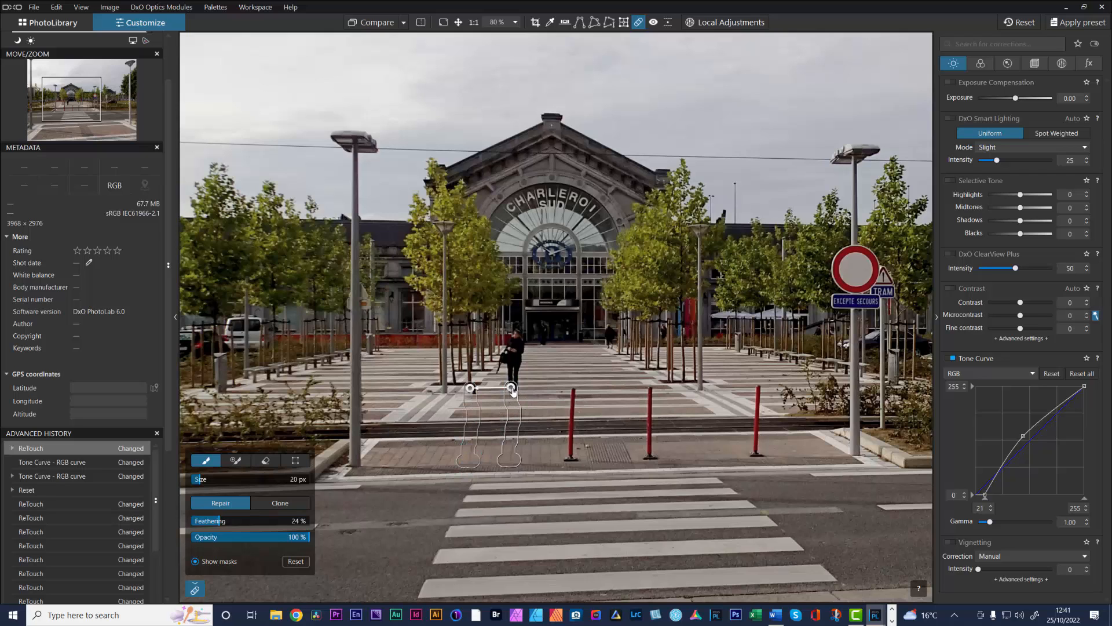
{"action": "left_click_drag", "start_coordinate": [510, 387], "coordinate": [501, 388]}
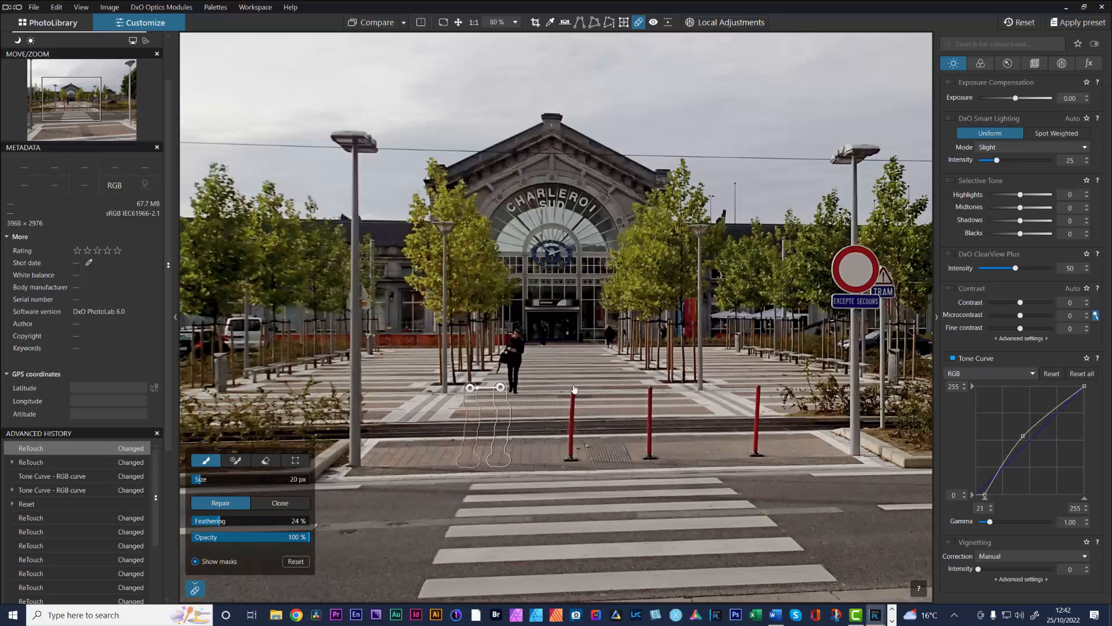
Repair away the second and third red bollards, moving each source area onto the paving between them.
{"action": "mouse_move", "coordinate": [572, 388]}
{"action": "left_mouse_down"}
{"action": "mouse_move", "coordinate": [570, 458]}
{"action": "mouse_move", "coordinate": [581, 457]}
{"action": "left_mouse_up"}
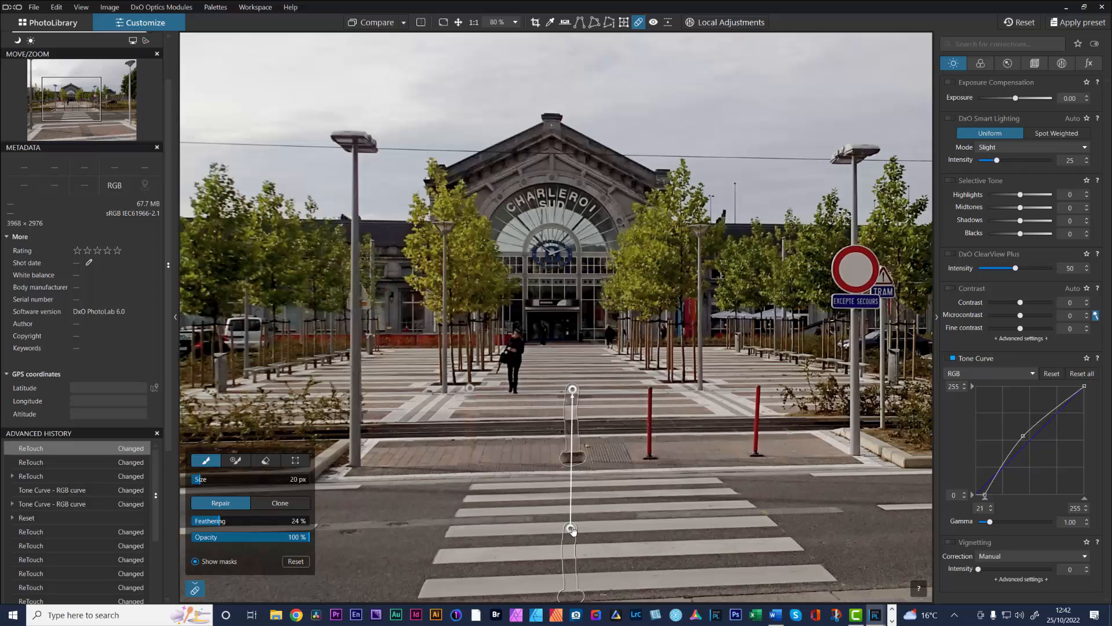
{"action": "left_click_drag", "start_coordinate": [572, 529], "coordinate": [612, 392]}
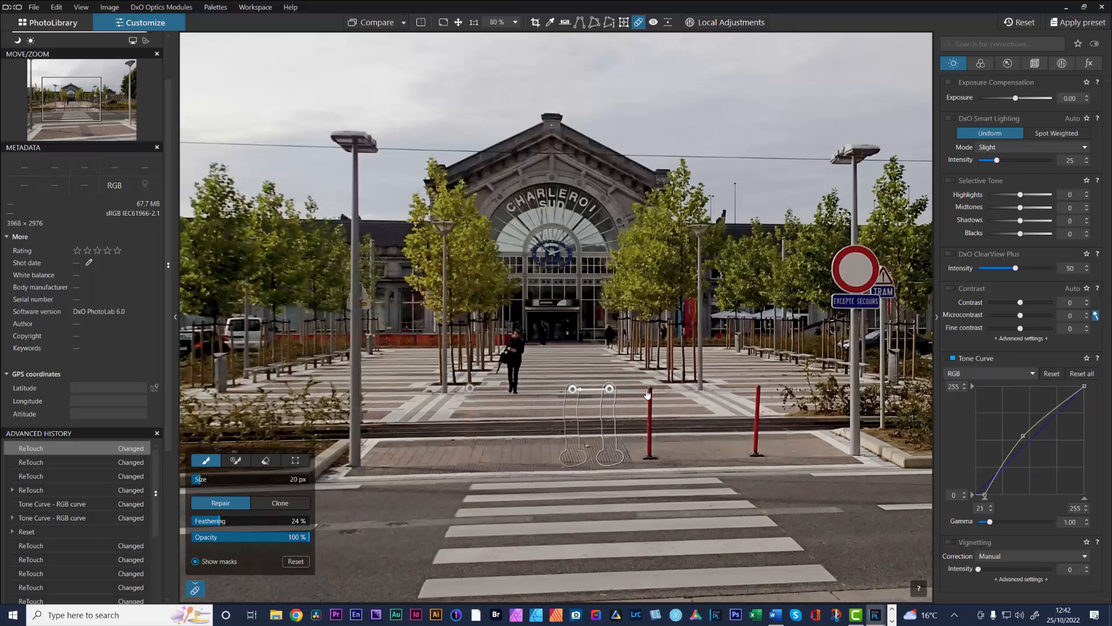
{"action": "left_click_drag", "start_coordinate": [651, 393], "coordinate": [657, 455]}
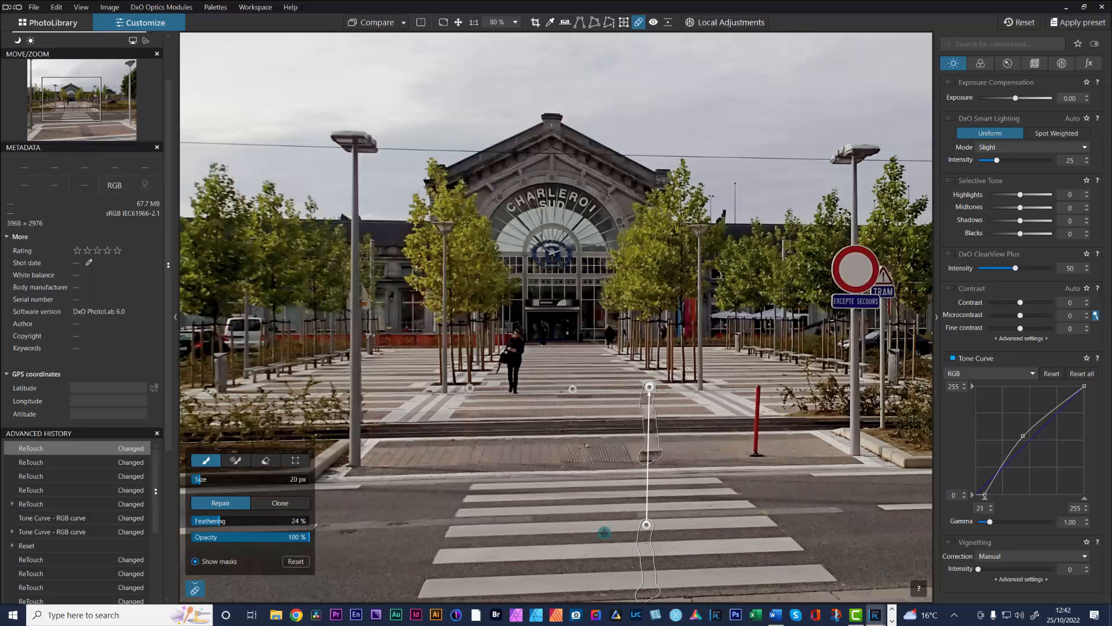
{"action": "mouse_move", "coordinate": [646, 527]}
{"action": "left_mouse_down"}
{"action": "mouse_move", "coordinate": [650, 458]}
{"action": "mouse_move", "coordinate": [684, 387]}
{"action": "mouse_move", "coordinate": [609, 387]}
{"action": "mouse_move", "coordinate": [601, 401]}
{"action": "mouse_move", "coordinate": [601, 389]}
{"action": "left_mouse_up"}
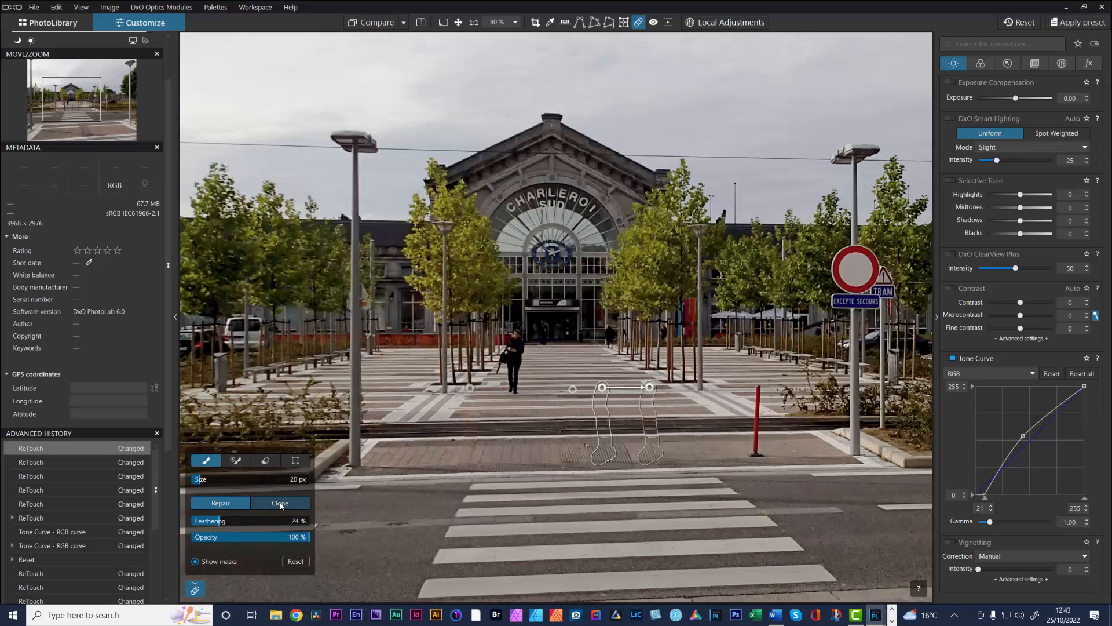
Switch the ReTouch brush to Clone mode and paint over the person in black on the station square.
{"action": "left_click", "coordinate": [280, 503]}
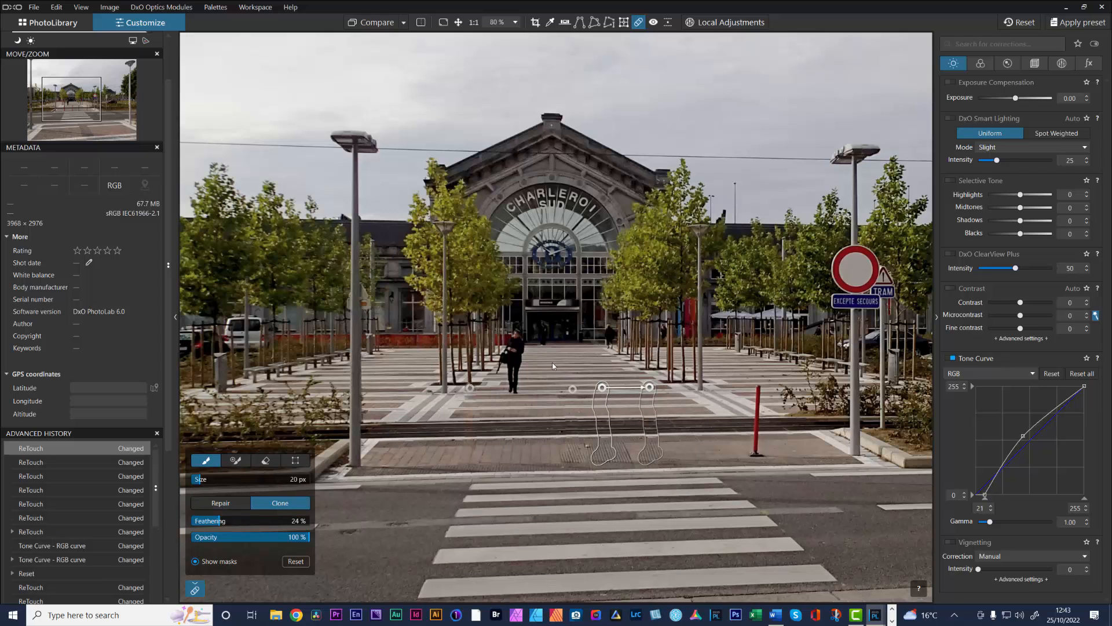
{"action": "mouse_move", "coordinate": [513, 331]}
{"action": "left_mouse_down"}
{"action": "mouse_move", "coordinate": [506, 359]}
{"action": "mouse_move", "coordinate": [516, 357]}
{"action": "mouse_move", "coordinate": [514, 387]}
{"action": "mouse_move", "coordinate": [499, 367]}
{"action": "left_mouse_up"}
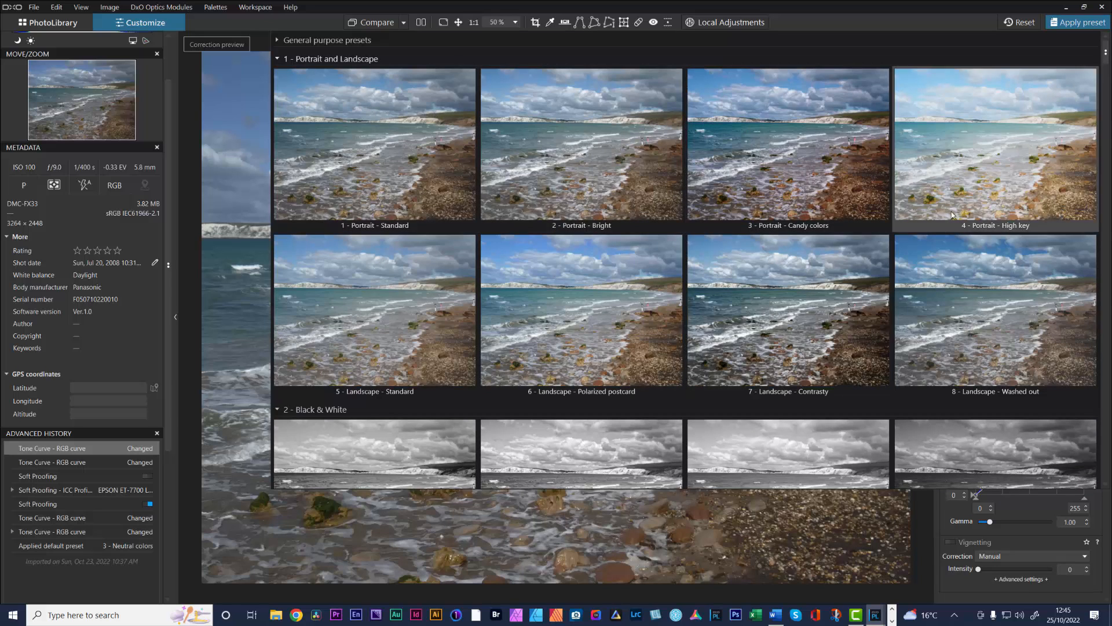
Browse the presets from Portrait and Landscape to High Dynamic Range, and apply 6 - Polar to the beach photo.
{"action": "scroll", "coordinate": [593, 346], "scroll_direction": "down", "scroll_amount": 3}
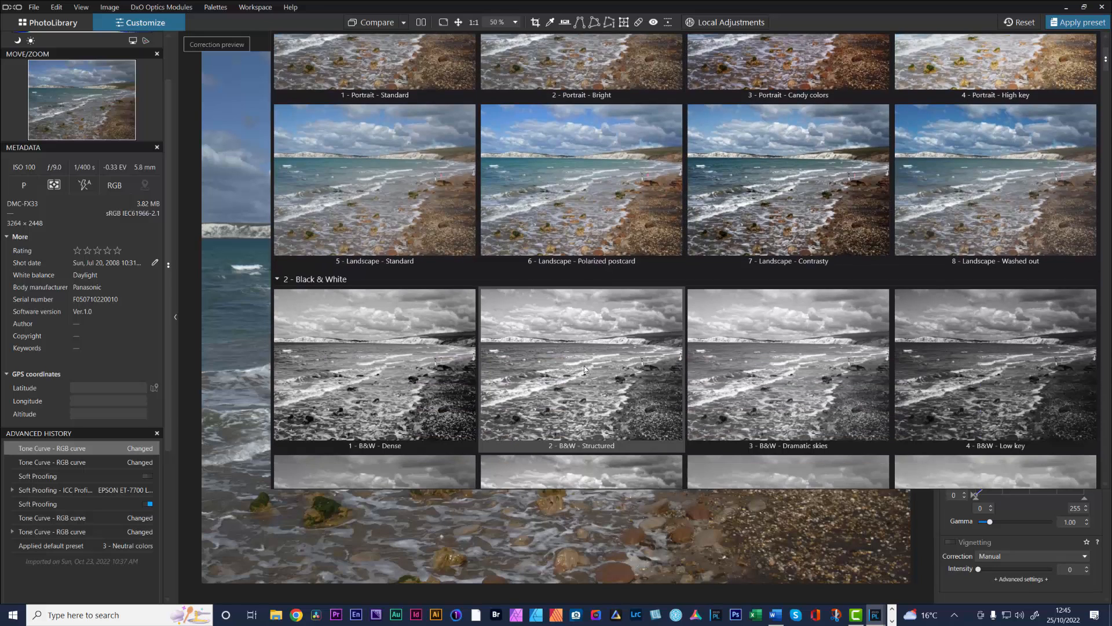
{"action": "scroll", "coordinate": [586, 363], "scroll_direction": "down", "scroll_amount": 1}
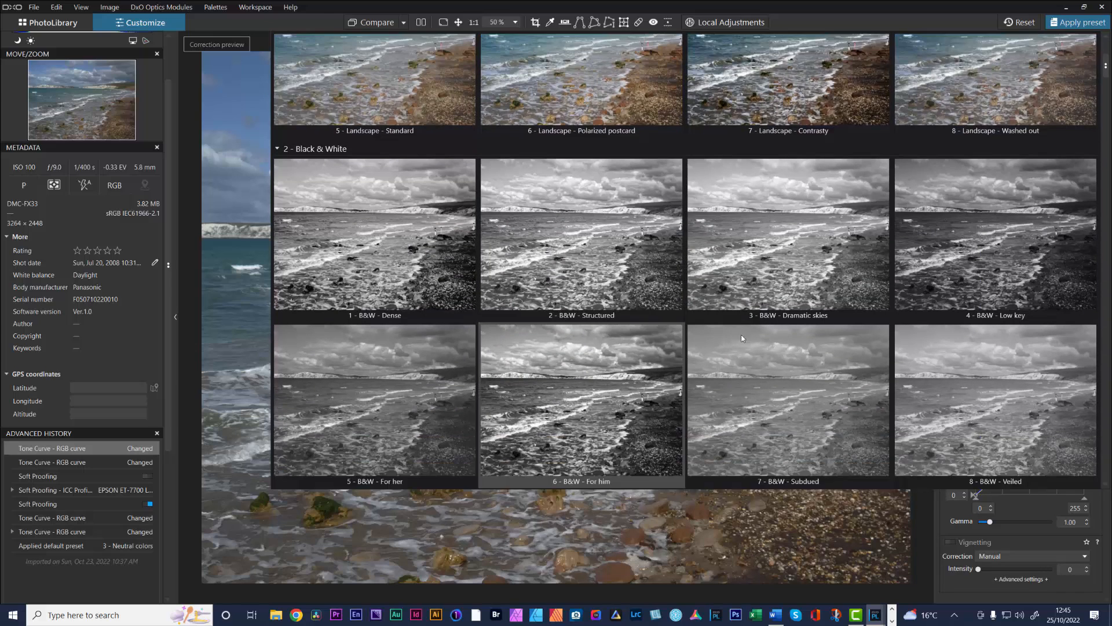
{"action": "scroll", "coordinate": [527, 350], "scroll_direction": "down", "scroll_amount": 1}
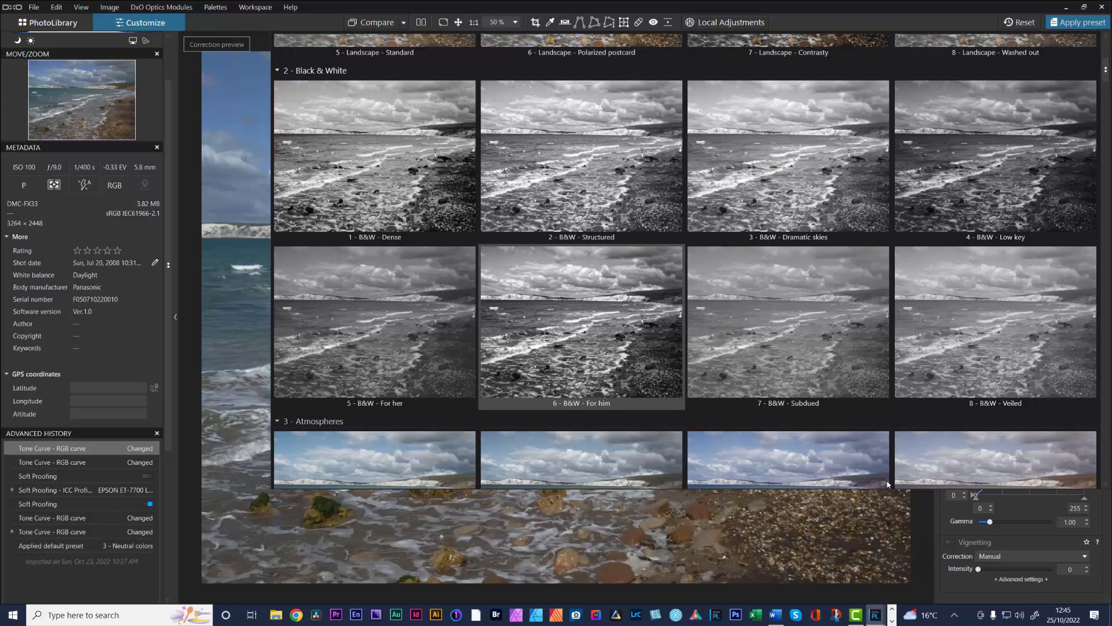
{"action": "scroll", "coordinate": [562, 318], "scroll_direction": "down", "scroll_amount": 3}
{"action": "scroll", "coordinate": [561, 317], "scroll_direction": "down", "scroll_amount": 5}
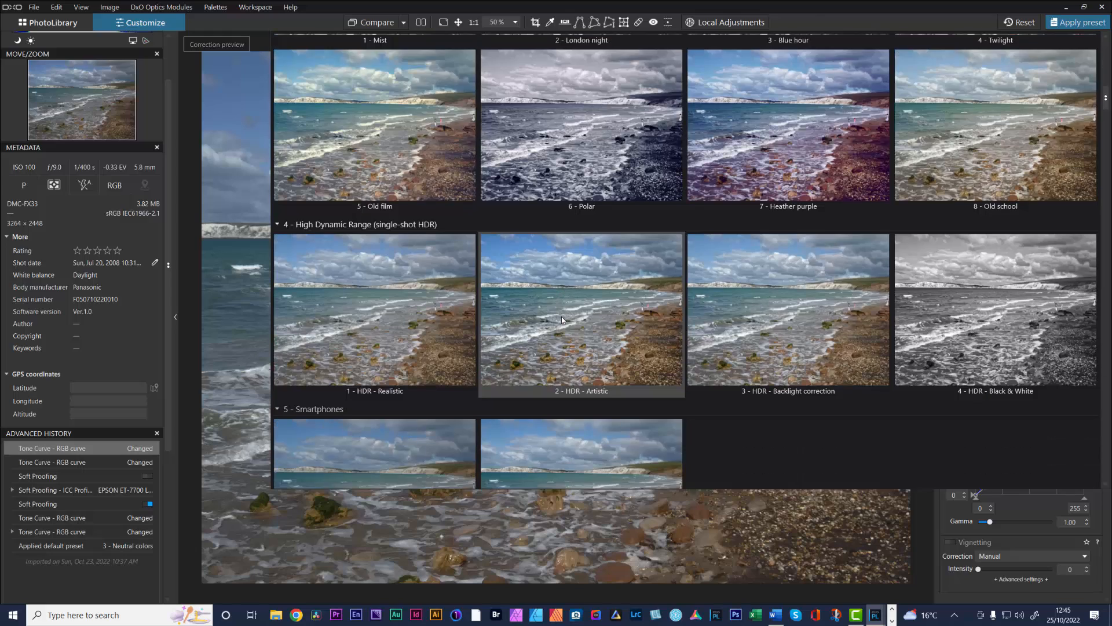
{"action": "scroll", "coordinate": [562, 317], "scroll_direction": "down", "scroll_amount": 2}
{"action": "scroll", "coordinate": [562, 318], "scroll_direction": "up", "scroll_amount": 4}
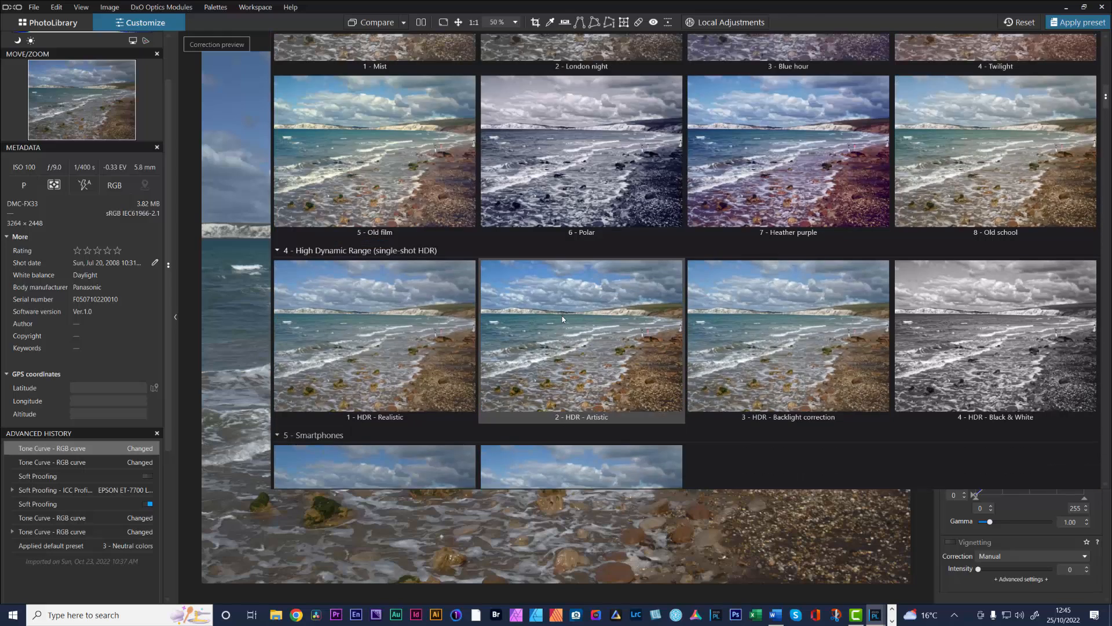
{"action": "left_click", "coordinate": [590, 301]}
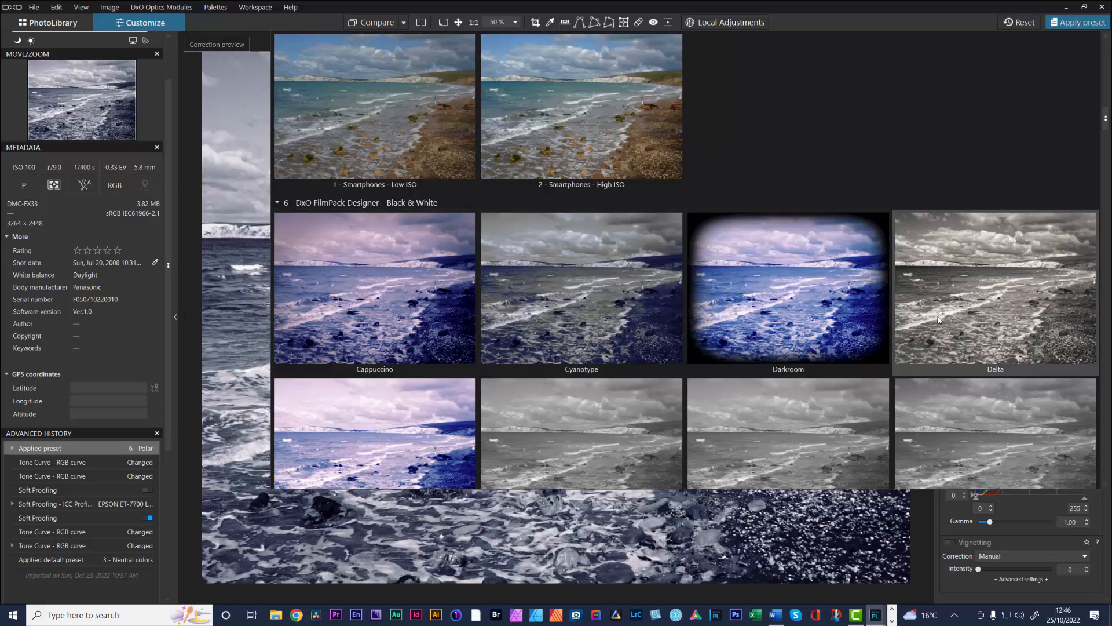
Examine the DxO FilmPack Designer Black & White, Designer Color and Time Machine preset previews for the beach photo.
{"action": "scroll", "coordinate": [728, 329], "scroll_direction": "down", "scroll_amount": 3}
{"action": "scroll", "coordinate": [549, 329], "scroll_direction": "down", "scroll_amount": 3}
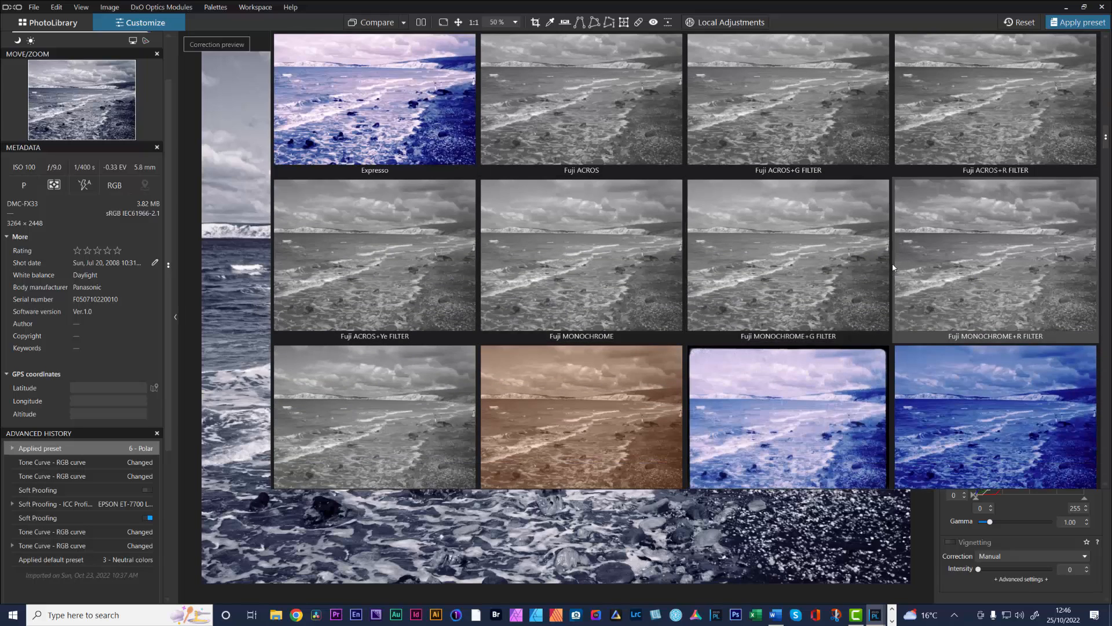
{"action": "scroll", "coordinate": [698, 313], "scroll_direction": "down", "scroll_amount": 3}
{"action": "scroll", "coordinate": [631, 278], "scroll_direction": "down", "scroll_amount": 3}
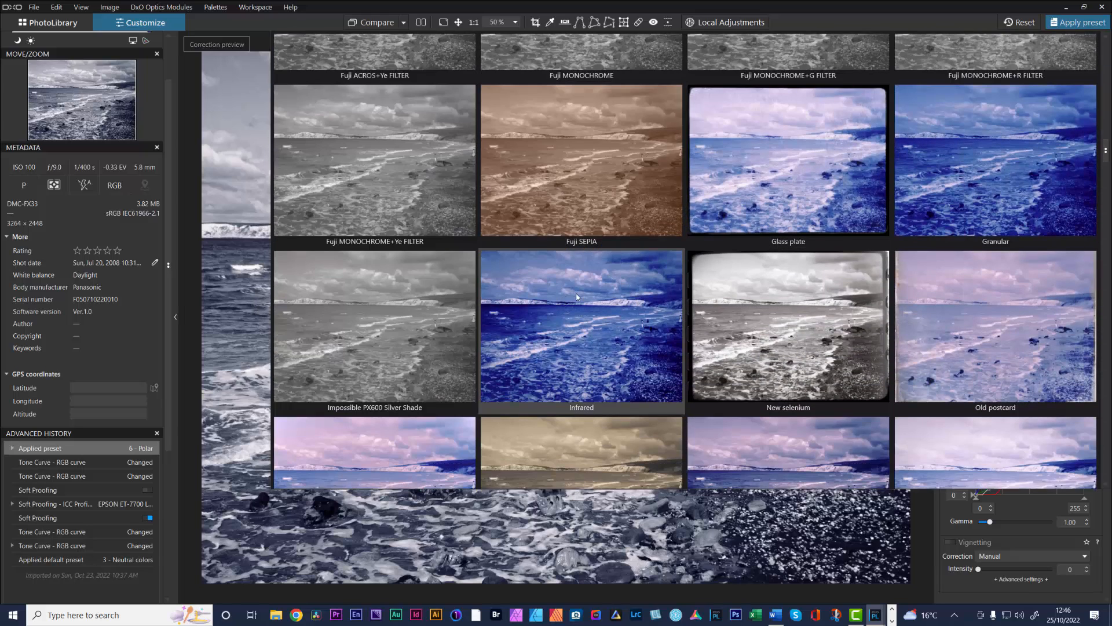
{"action": "scroll", "coordinate": [608, 316], "scroll_direction": "down", "scroll_amount": 6}
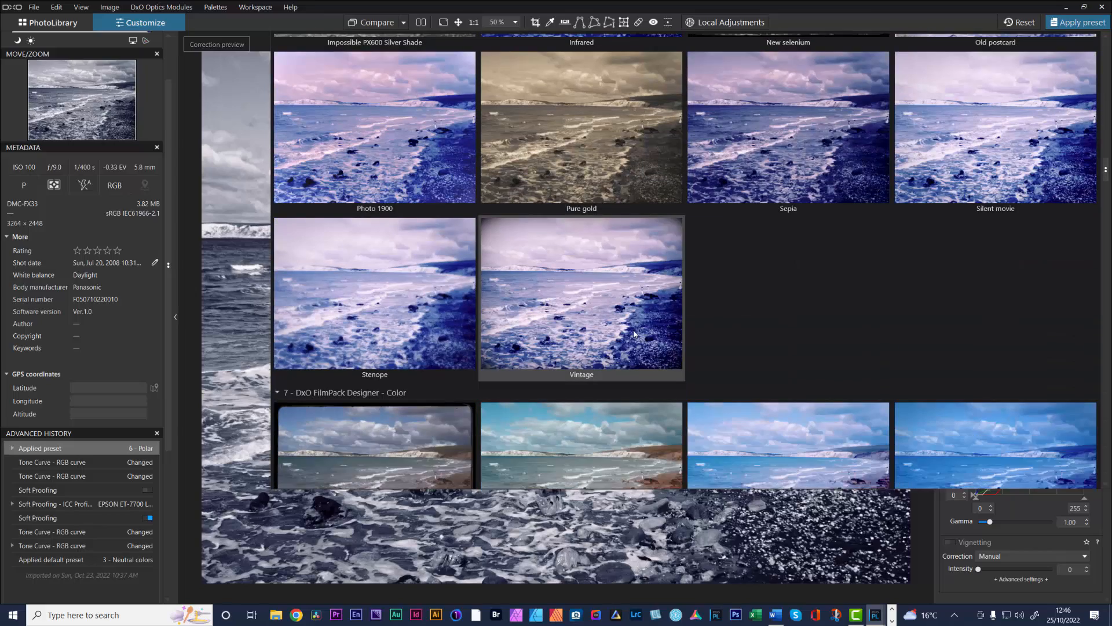
{"action": "scroll", "coordinate": [634, 334], "scroll_direction": "down", "scroll_amount": 5}
{"action": "scroll", "coordinate": [643, 359], "scroll_direction": "down", "scroll_amount": 12}
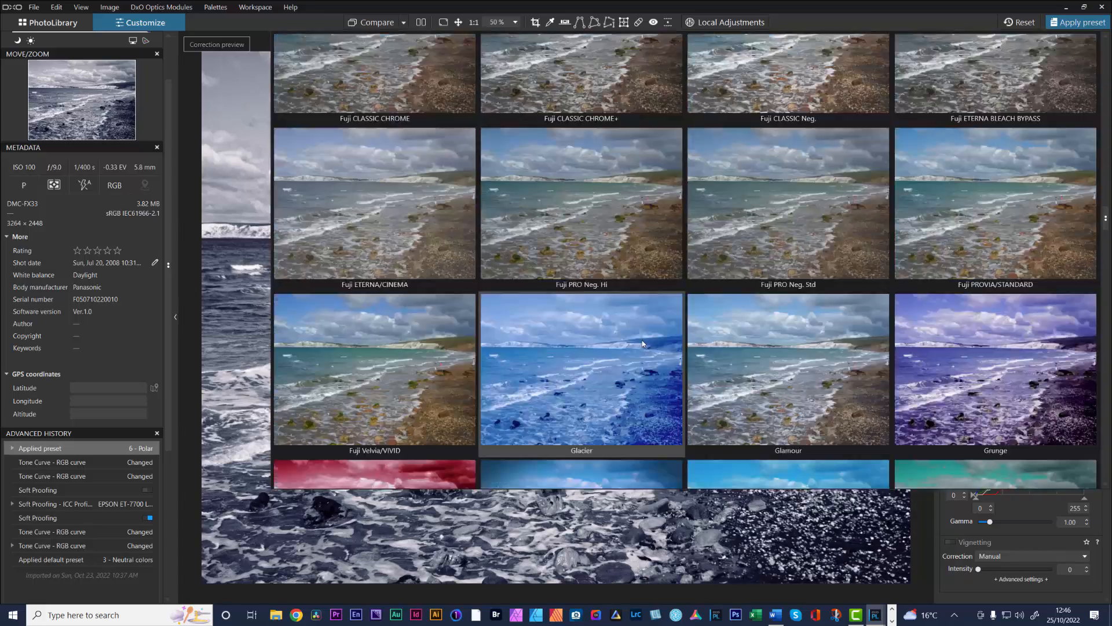
{"action": "scroll", "coordinate": [642, 339], "scroll_direction": "down", "scroll_amount": 3}
{"action": "scroll", "coordinate": [385, 311], "scroll_direction": "down", "scroll_amount": 9}
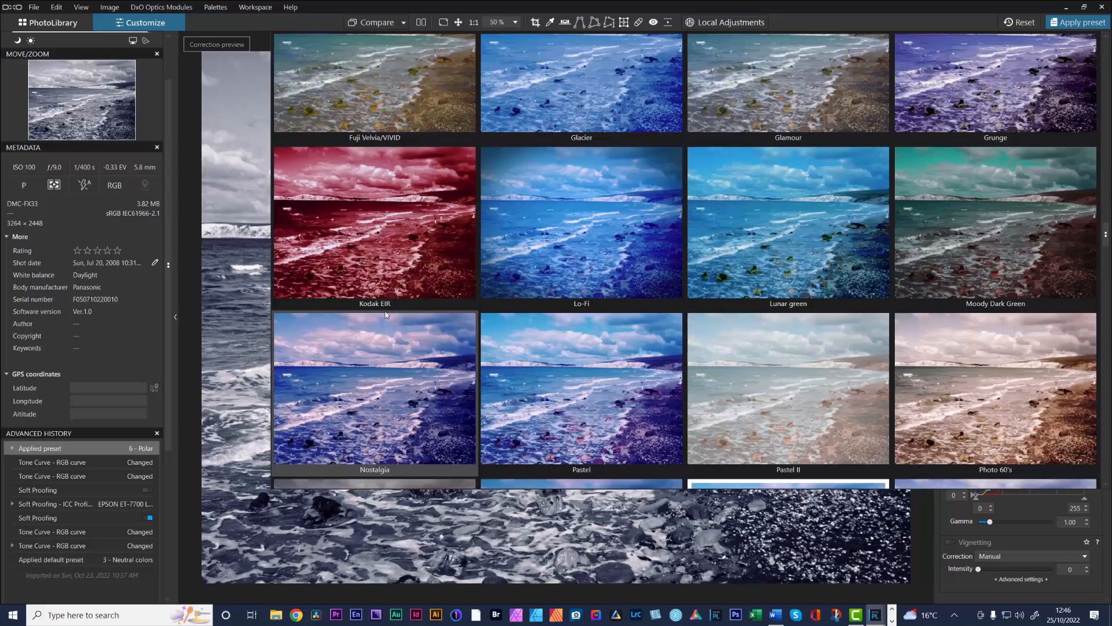
{"action": "scroll", "coordinate": [406, 313], "scroll_direction": "down", "scroll_amount": 3}
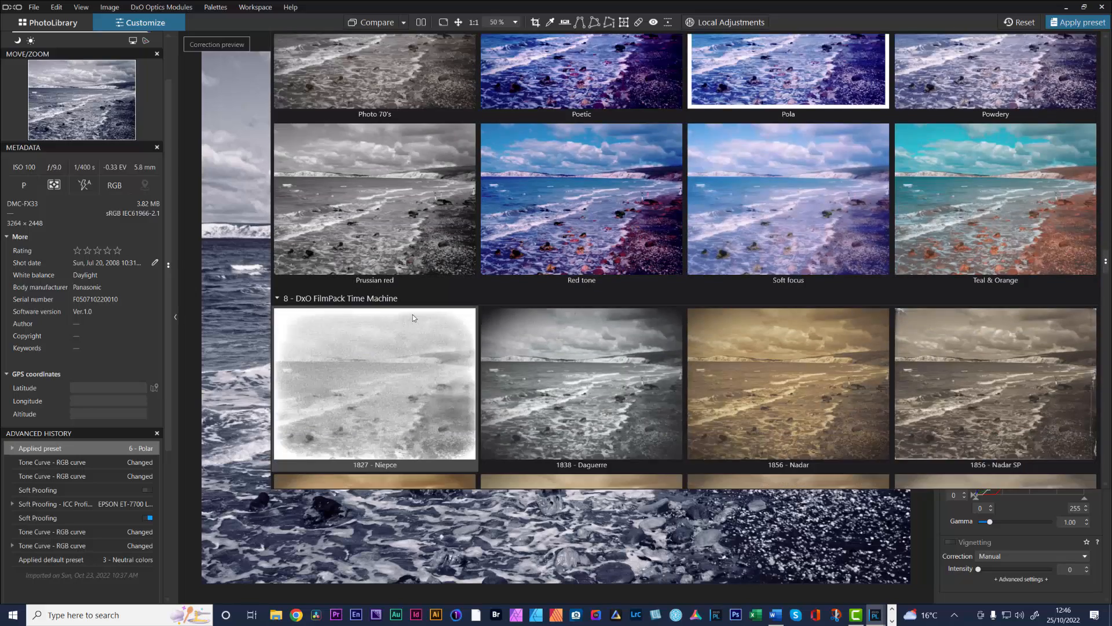
{"action": "scroll", "coordinate": [412, 315], "scroll_direction": "down", "scroll_amount": 4}
{"action": "scroll", "coordinate": [423, 322], "scroll_direction": "down", "scroll_amount": 6}
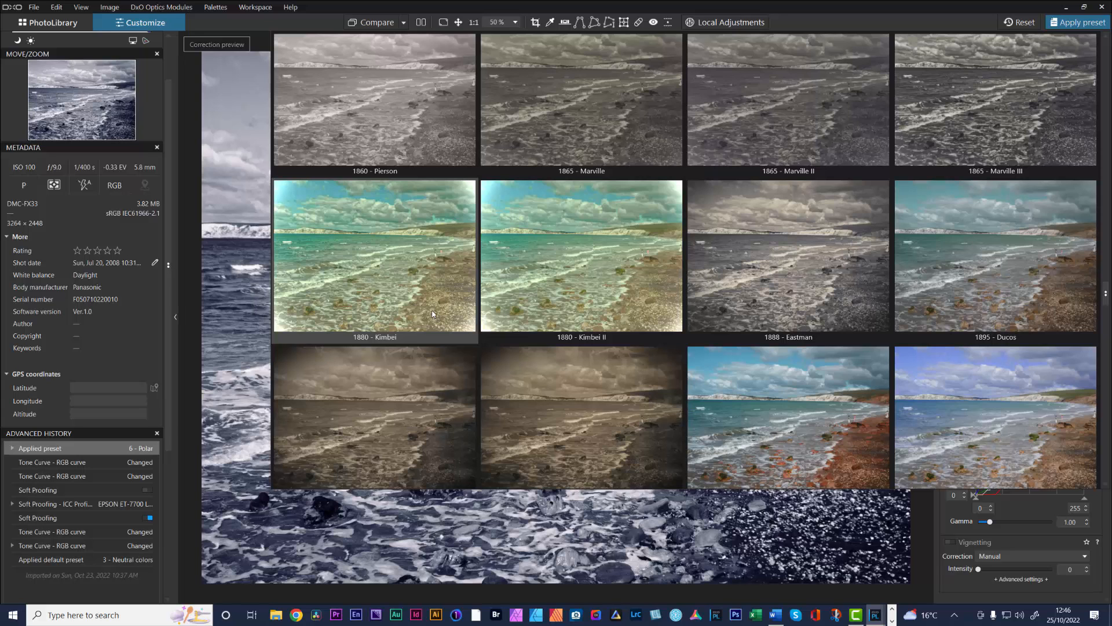
{"action": "scroll", "coordinate": [633, 283], "scroll_direction": "down", "scroll_amount": 5}
{"action": "scroll", "coordinate": [632, 301], "scroll_direction": "down", "scroll_amount": 7}
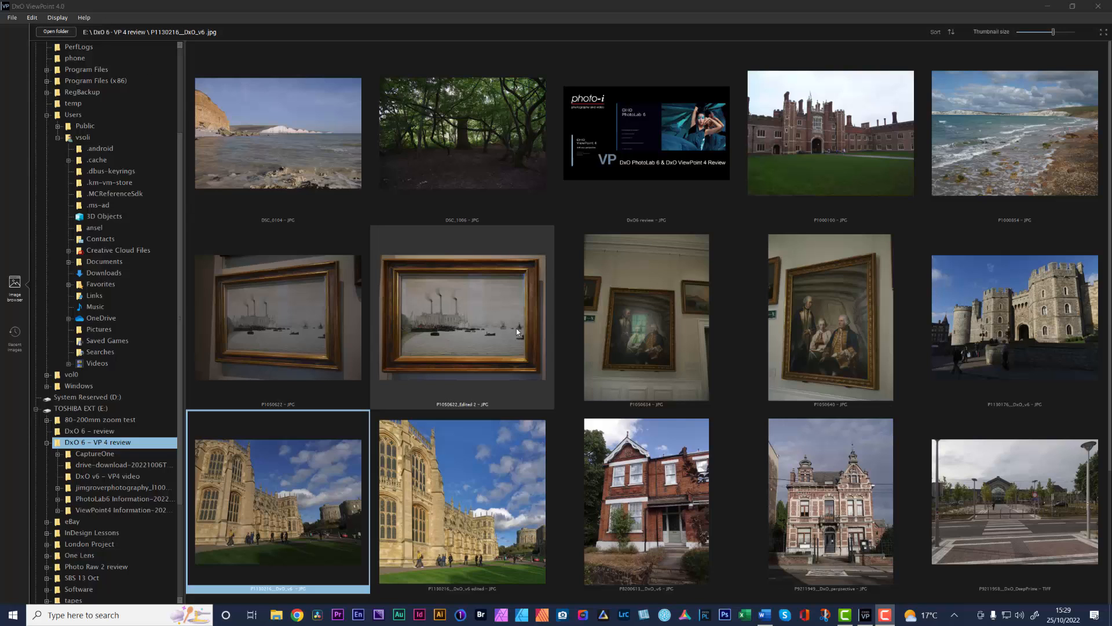
Open the red-brick building photo P9211949__DxO_perpsective.jpg, inspect it at 1:1 and fit it back to the screen.
{"action": "double_click", "coordinate": [824, 499]}
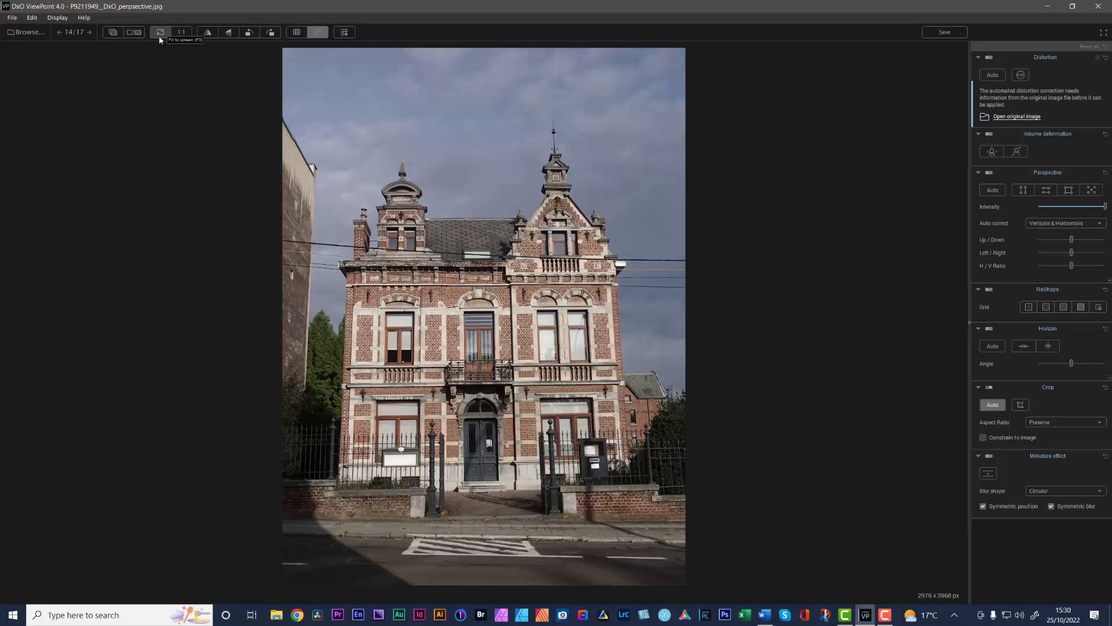
{"action": "left_click", "coordinate": [182, 33]}
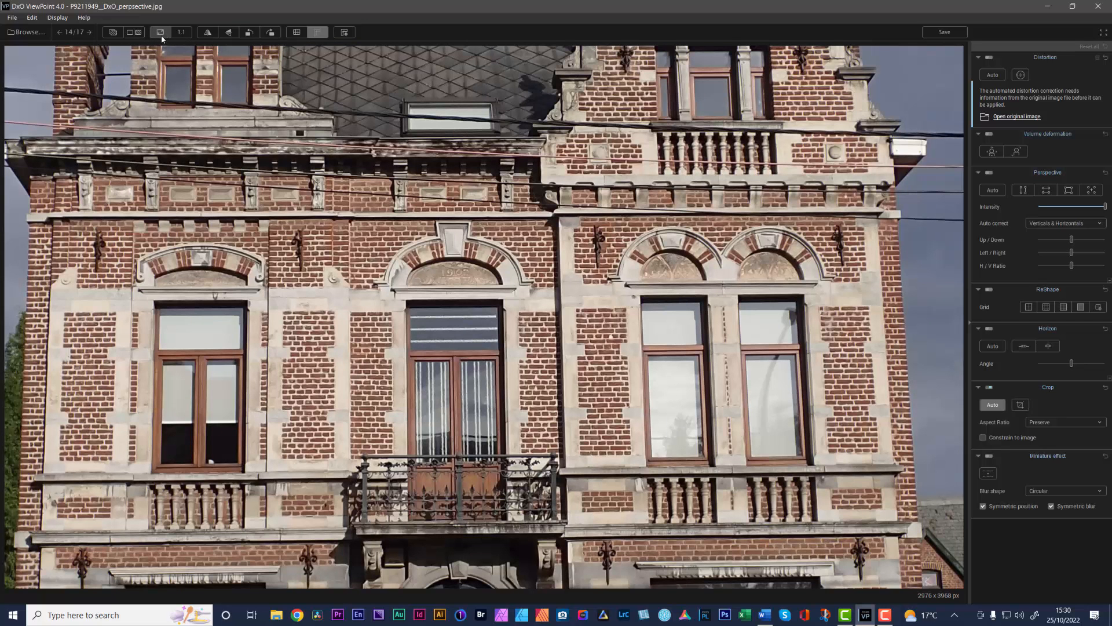
{"action": "left_click", "coordinate": [160, 33]}
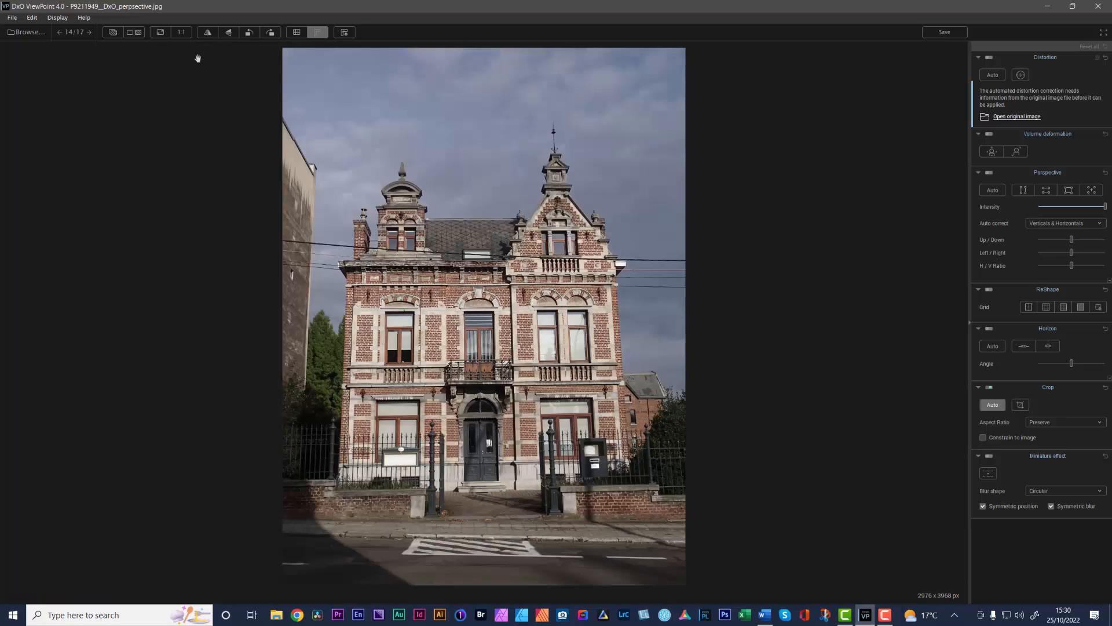
Try flipping the photo horizontally and vertically, returning it upright, and rotate it left through a full turn.
{"action": "left_click", "coordinate": [207, 33]}
{"action": "left_click", "coordinate": [229, 33]}
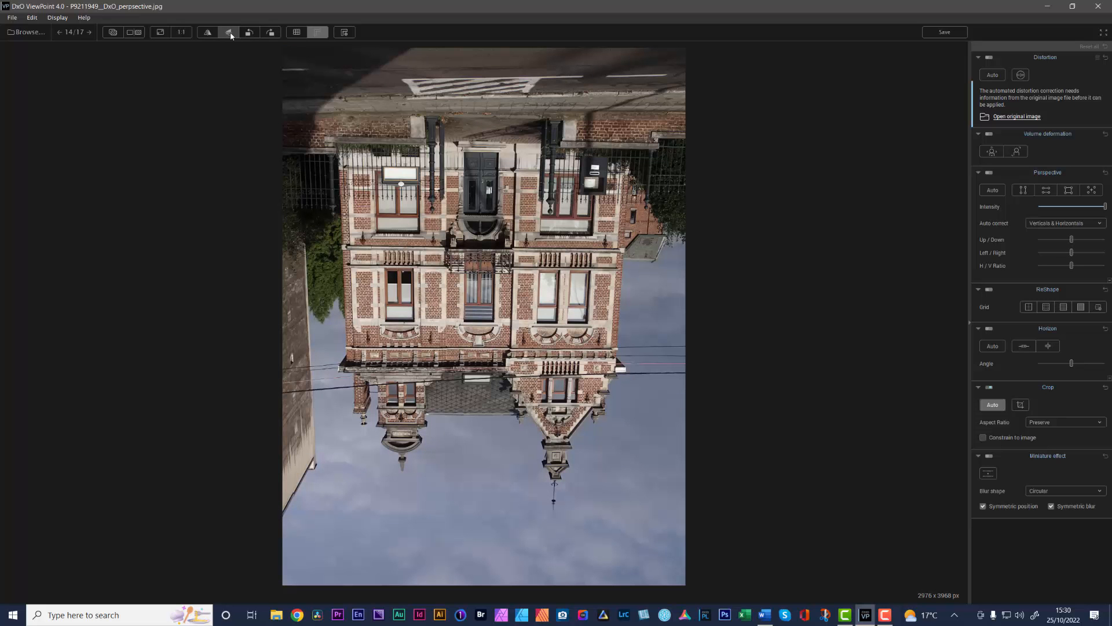
{"action": "left_click", "coordinate": [230, 34]}
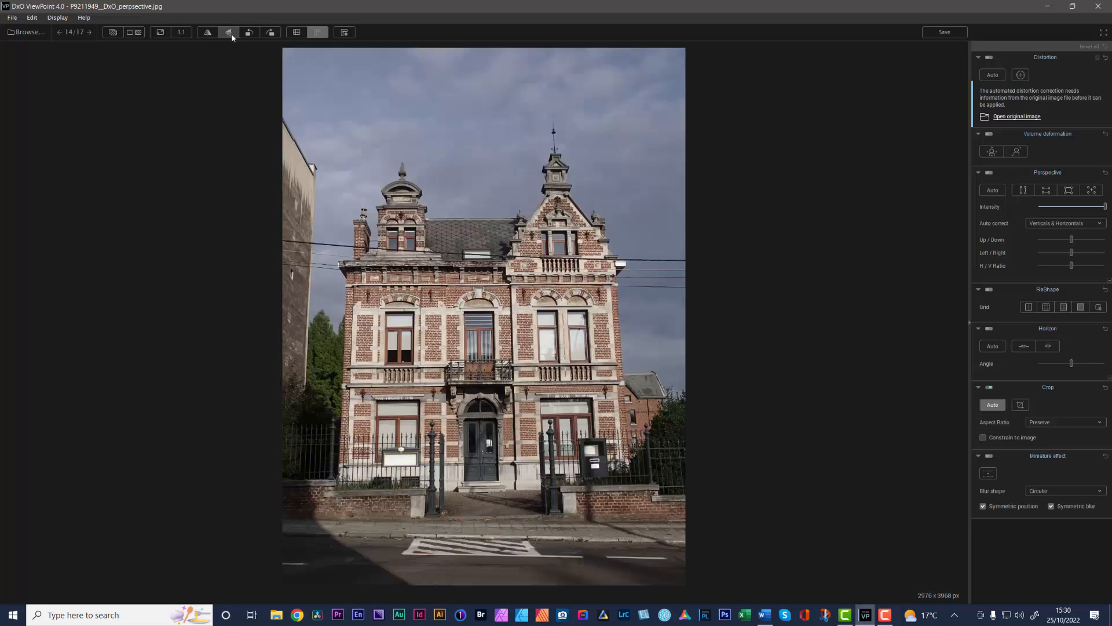
{"action": "left_click", "coordinate": [249, 33]}
{"action": "left_click", "coordinate": [249, 33]}
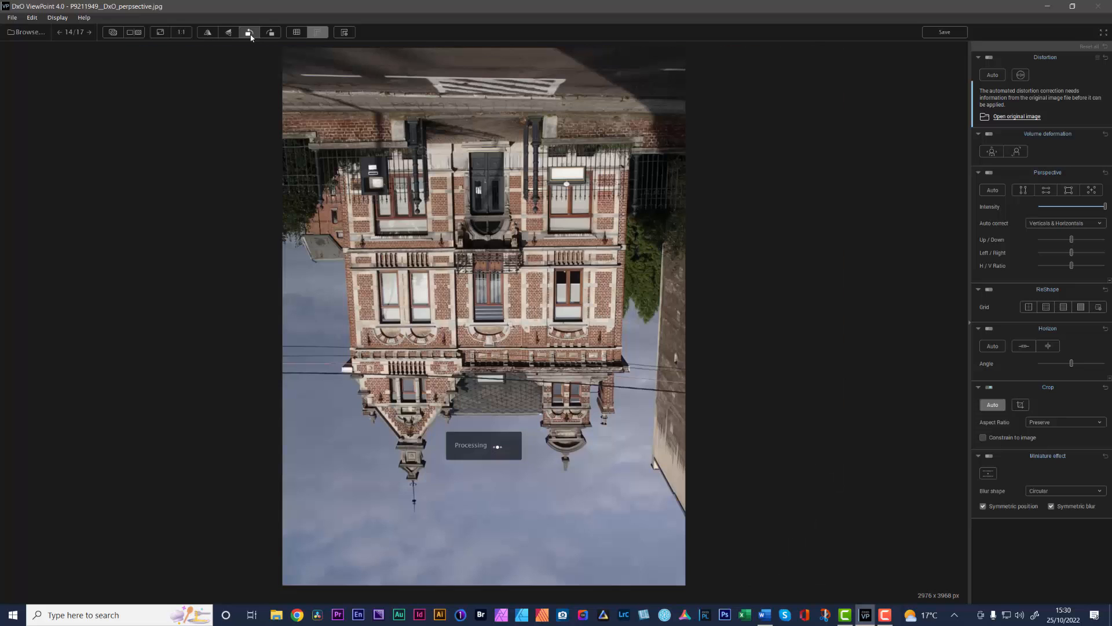
{"action": "left_click", "coordinate": [249, 33]}
{"action": "left_click", "coordinate": [249, 34]}
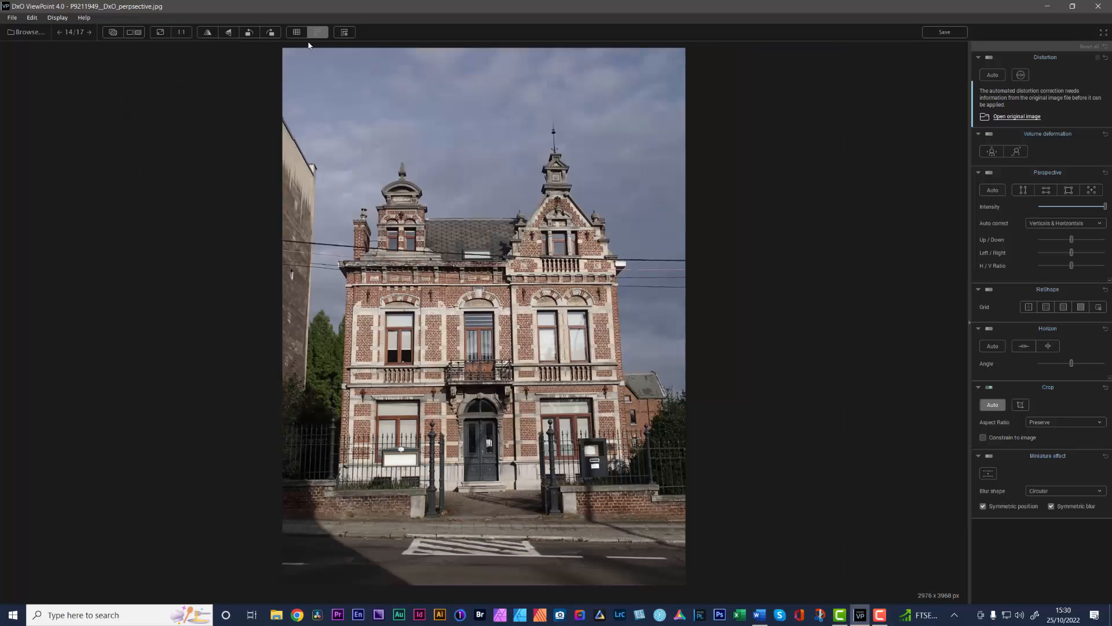
Show and hide the grid overlay, and place vertical guides at both sides of the building and along its central edge.
{"action": "left_click", "coordinate": [298, 33]}
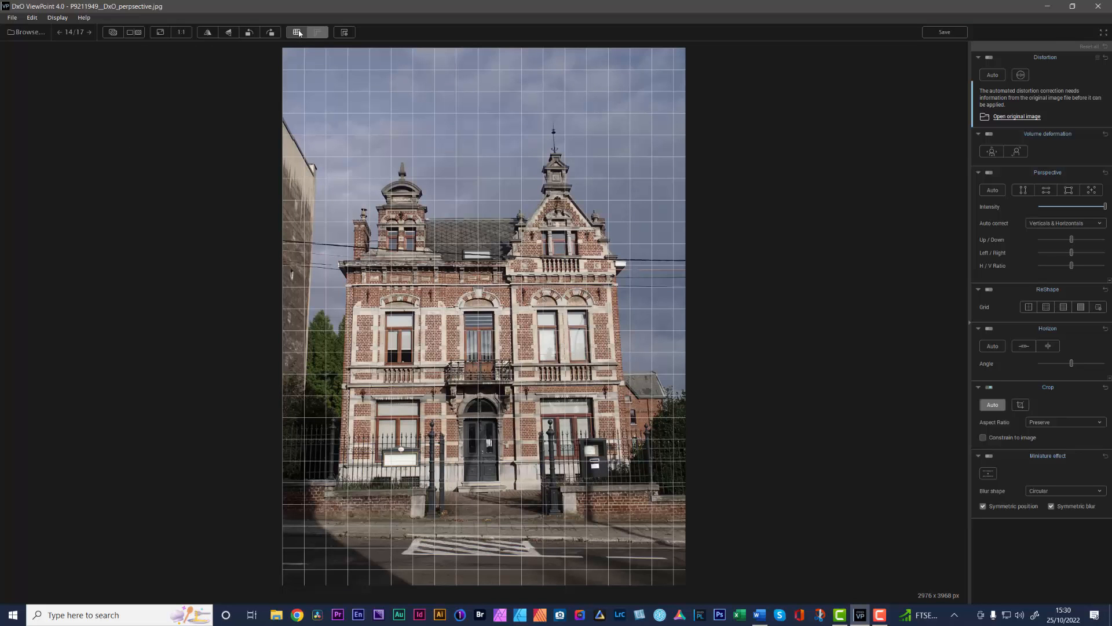
{"action": "left_click", "coordinate": [299, 33]}
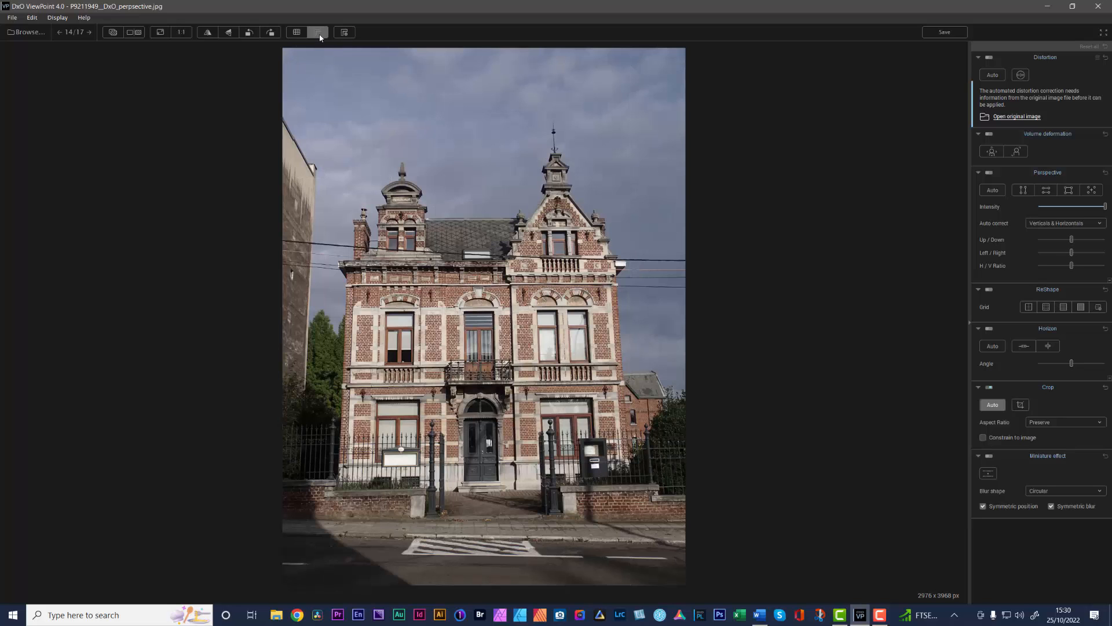
{"action": "left_click", "coordinate": [345, 32]}
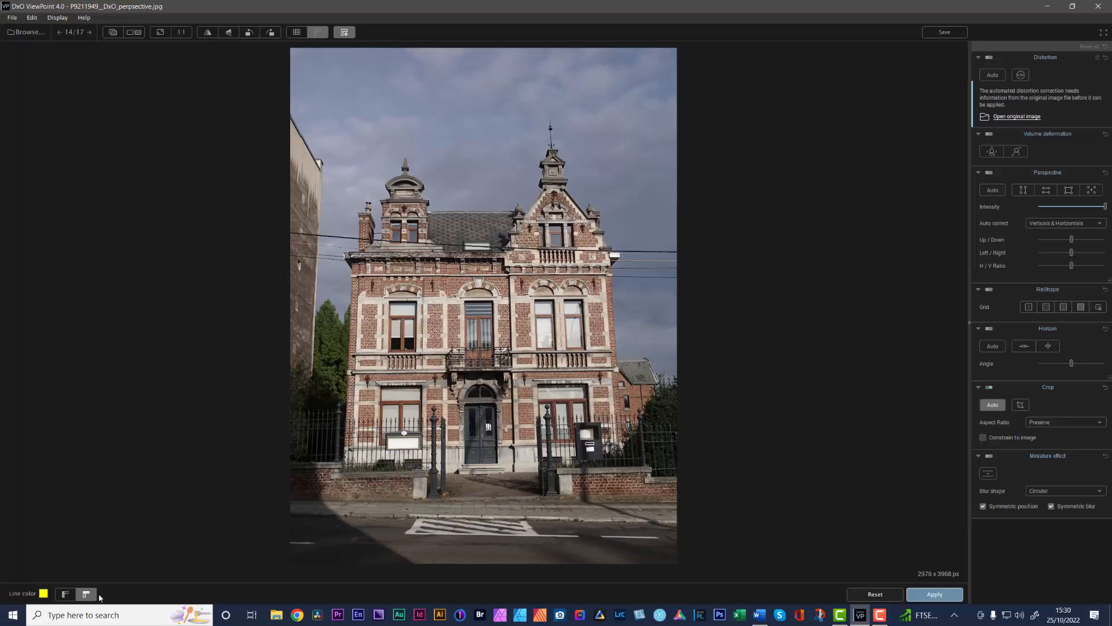
{"action": "left_click", "coordinate": [64, 597]}
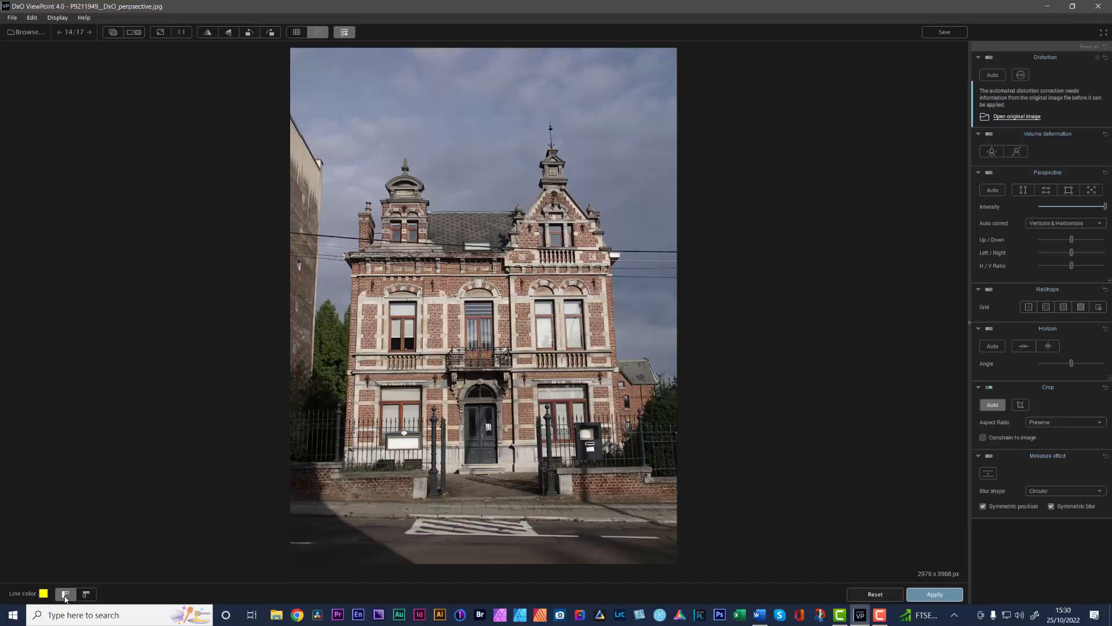
{"action": "left_click", "coordinate": [346, 418]}
{"action": "left_click", "coordinate": [622, 412]}
{"action": "left_click", "coordinate": [512, 450]}
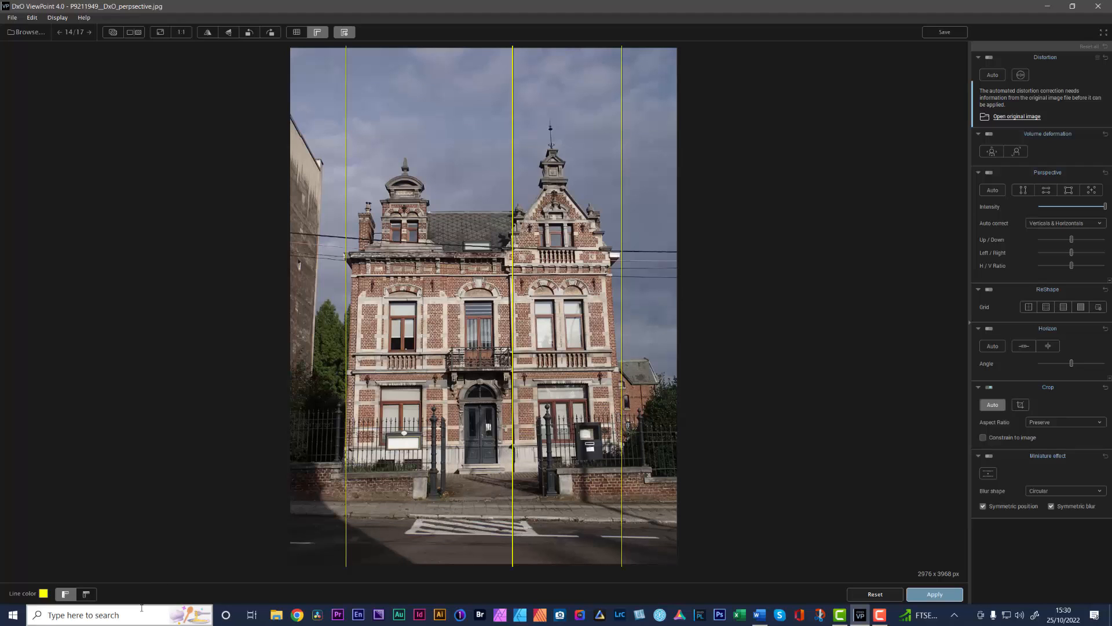
Add horizontal guides just below the roofline and at the base of the balcony, and clear all guides.
{"action": "left_click", "coordinate": [87, 595]}
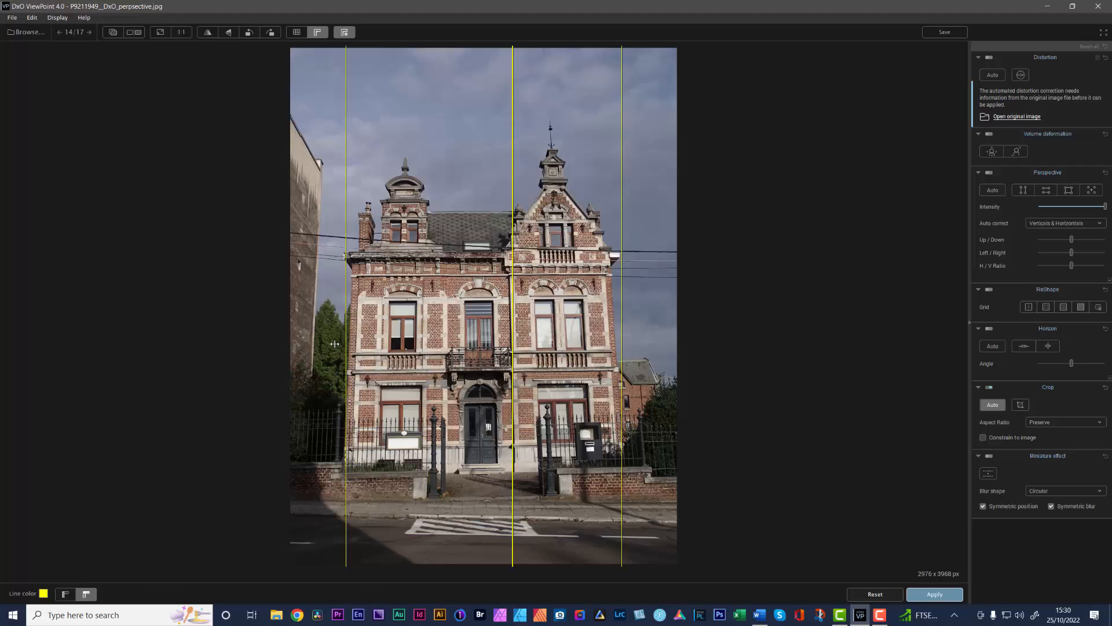
{"action": "left_click", "coordinate": [343, 265]}
{"action": "left_click", "coordinate": [315, 377]}
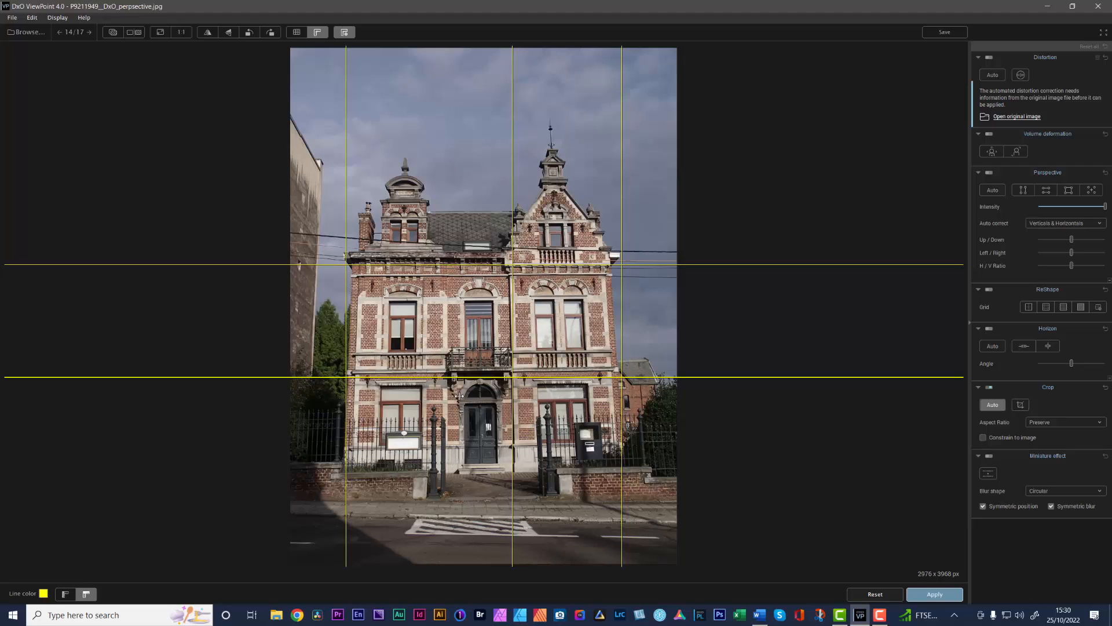
{"action": "left_click", "coordinate": [875, 594]}
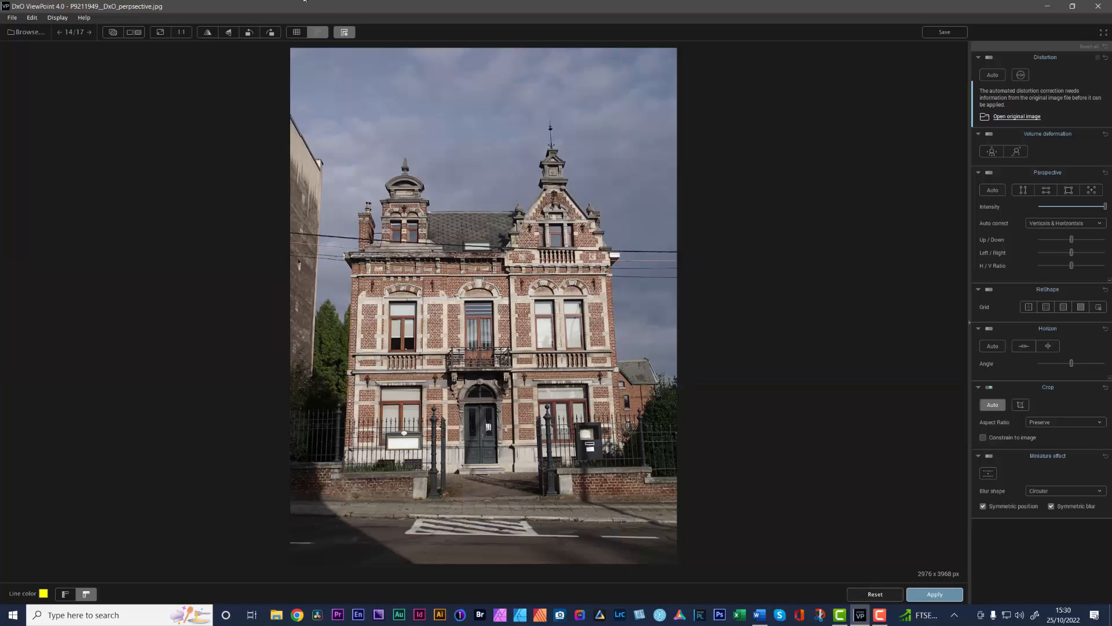
{"action": "left_click", "coordinate": [344, 31]}
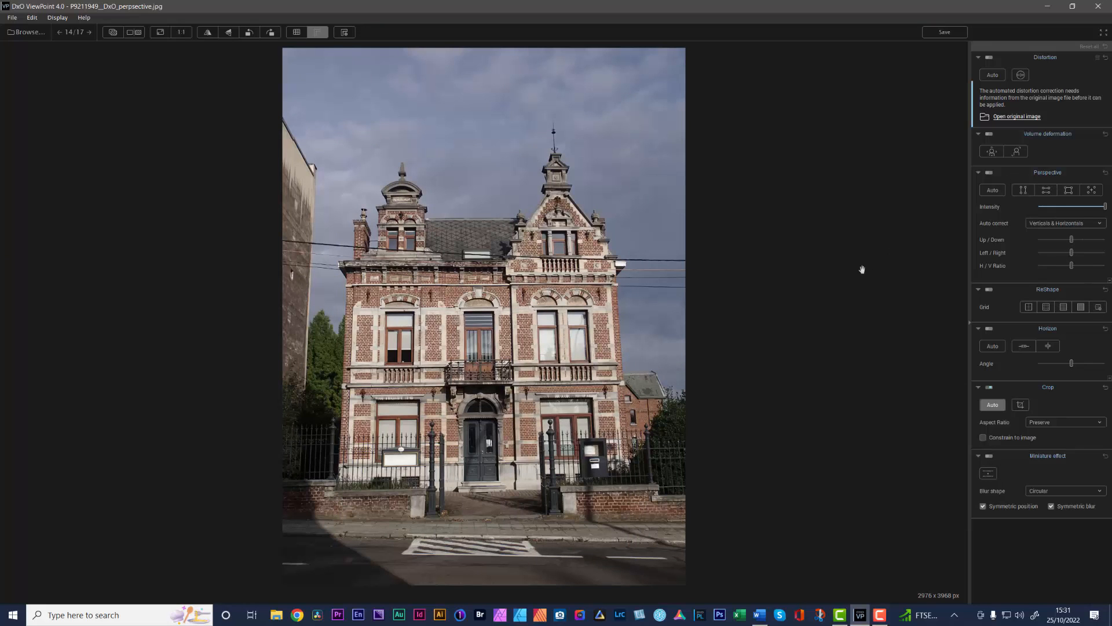
Apply automatic perspective correction to the building using Verticals & Horizontals.
{"action": "left_click", "coordinate": [992, 190]}
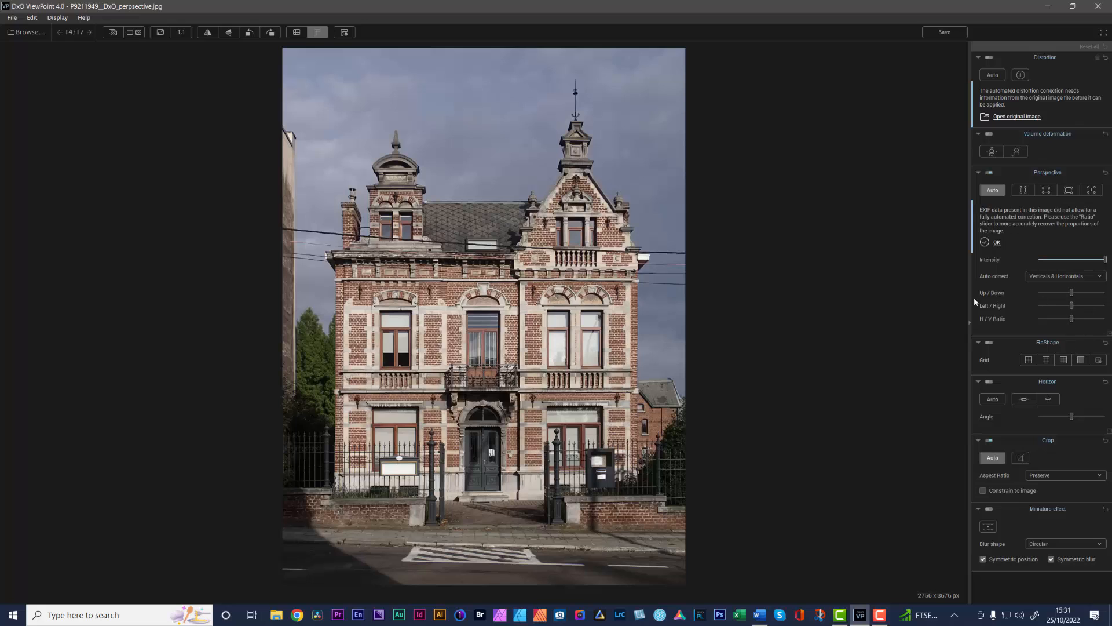
Try warping the facade with an 8 by 8 ReShape grid, moving points beside the windows and along the right edge inward, and reset it.
{"action": "left_click", "coordinate": [1042, 362]}
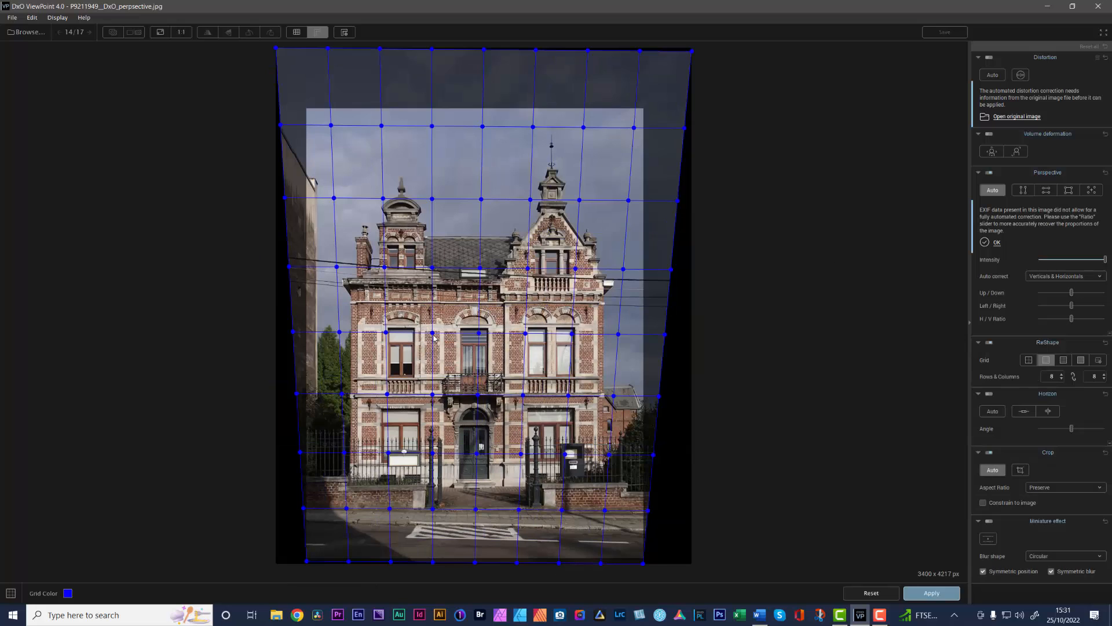
{"action": "left_click_drag", "start_coordinate": [433, 332], "coordinate": [454, 331]}
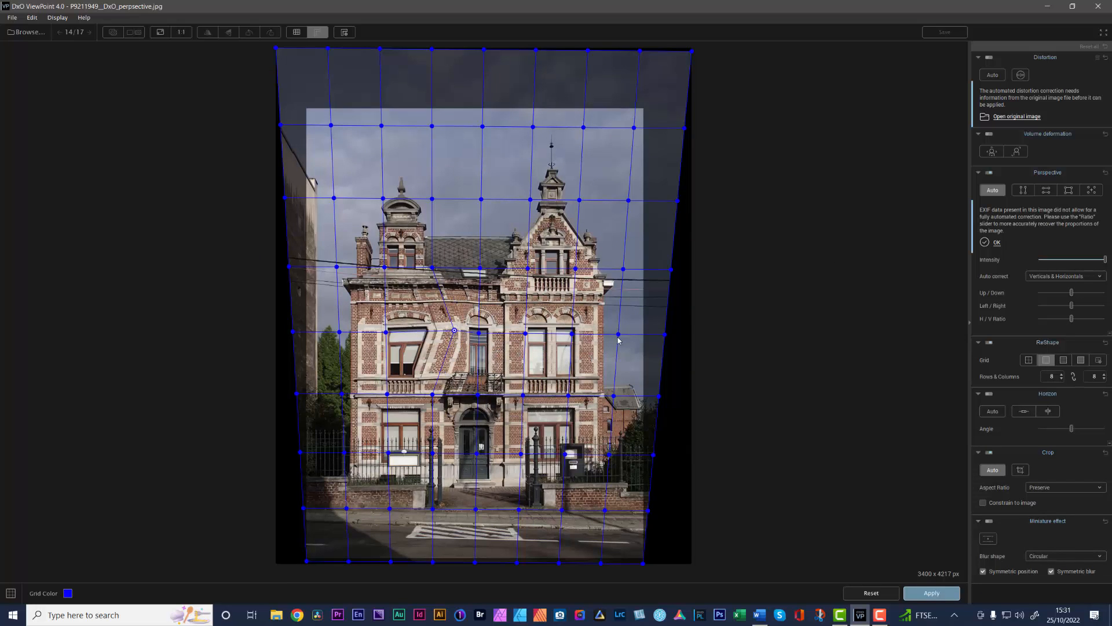
{"action": "left_click_drag", "start_coordinate": [620, 336], "coordinate": [597, 338]}
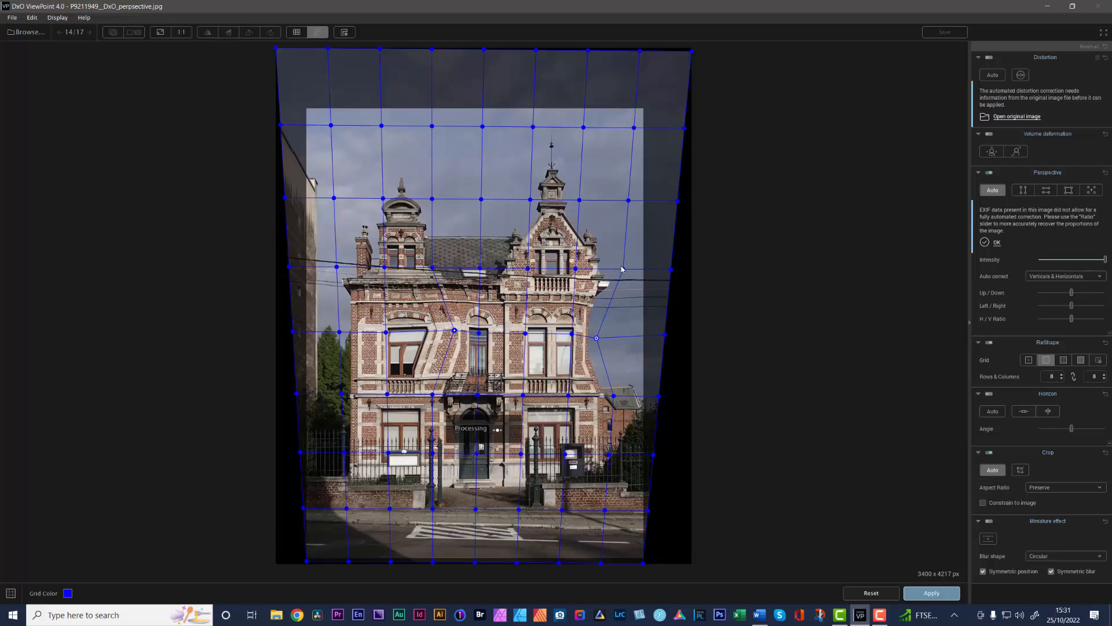
{"action": "left_click", "coordinate": [575, 268]}
{"action": "left_click_drag", "start_coordinate": [624, 270], "coordinate": [598, 280]}
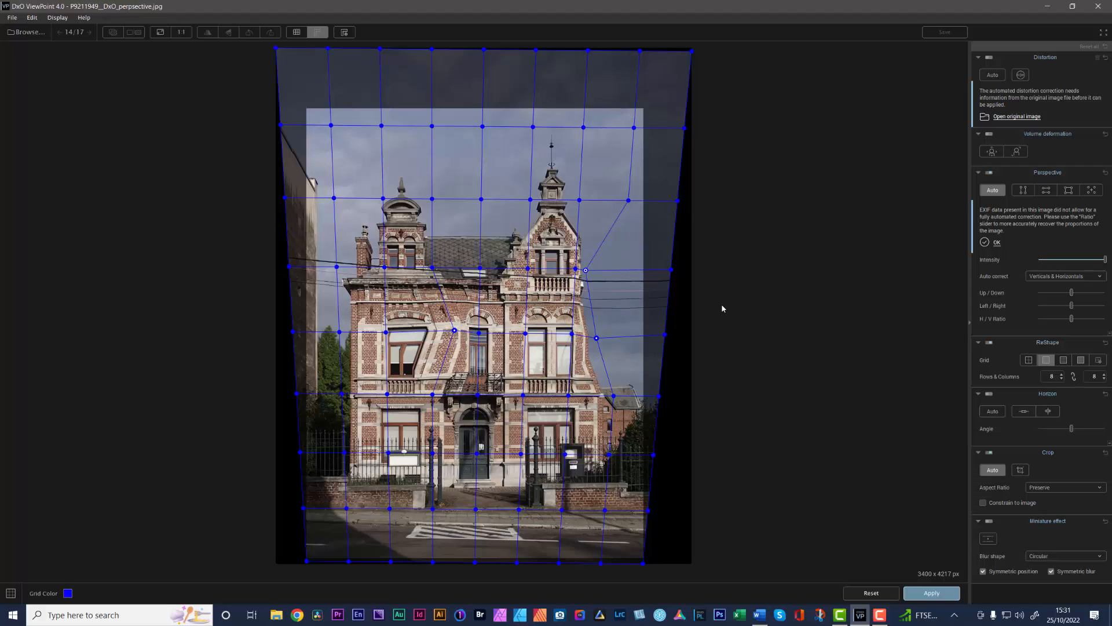
{"action": "left_click", "coordinate": [868, 596]}
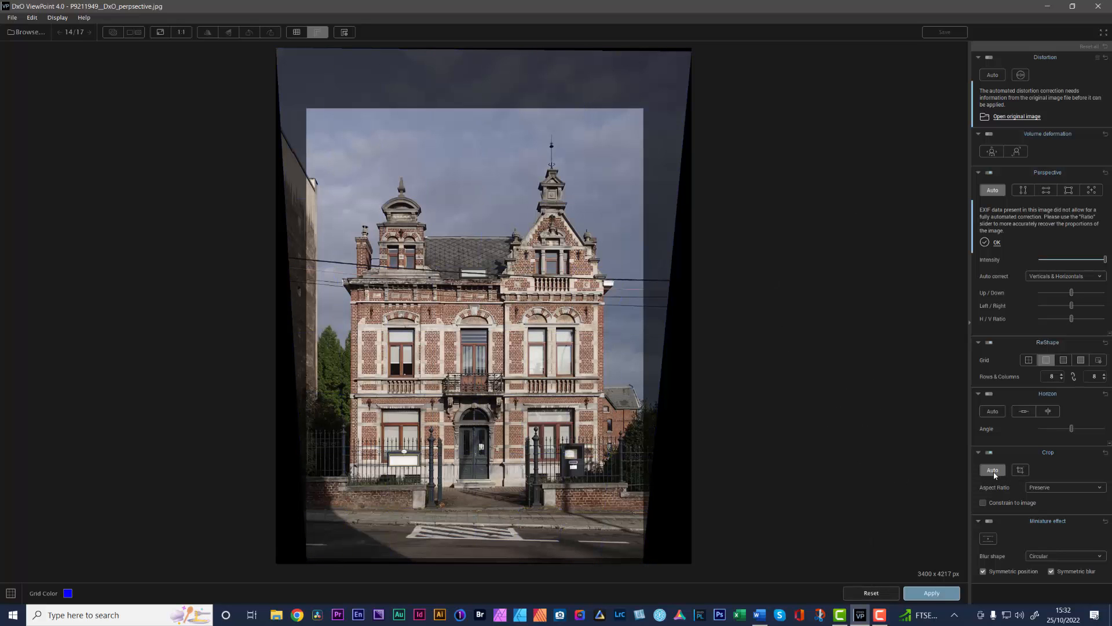
Turn the automatic crop off and on again, and set its aspect ratio to Unconstrained.
{"action": "left_click", "coordinate": [993, 470]}
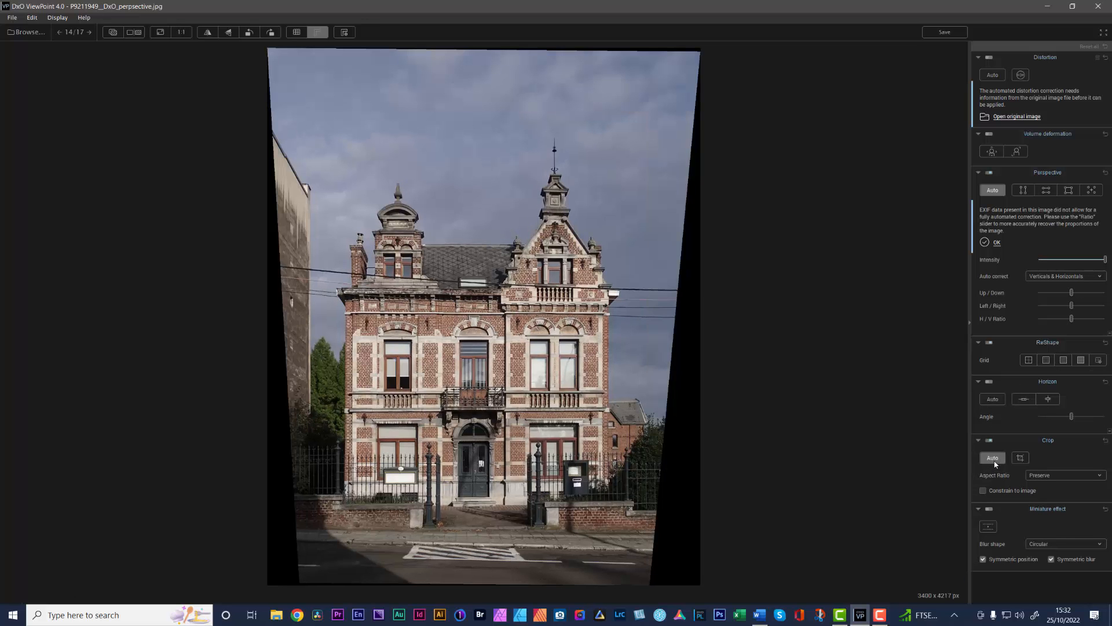
{"action": "left_click", "coordinate": [995, 461]}
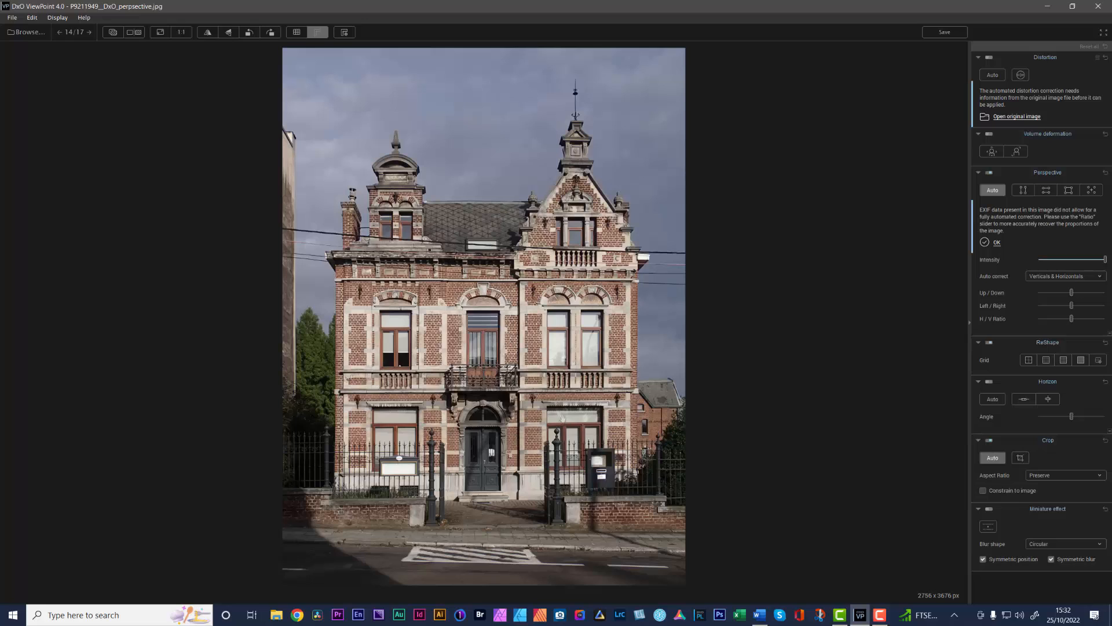
{"action": "left_click", "coordinate": [1051, 476]}
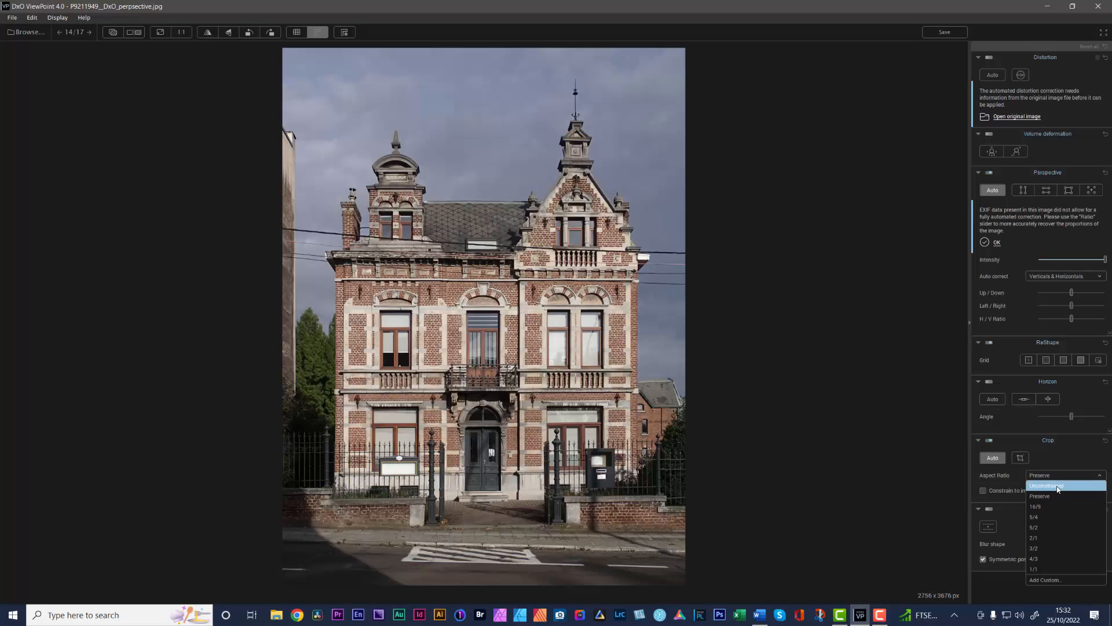
{"action": "left_click", "coordinate": [1057, 487]}
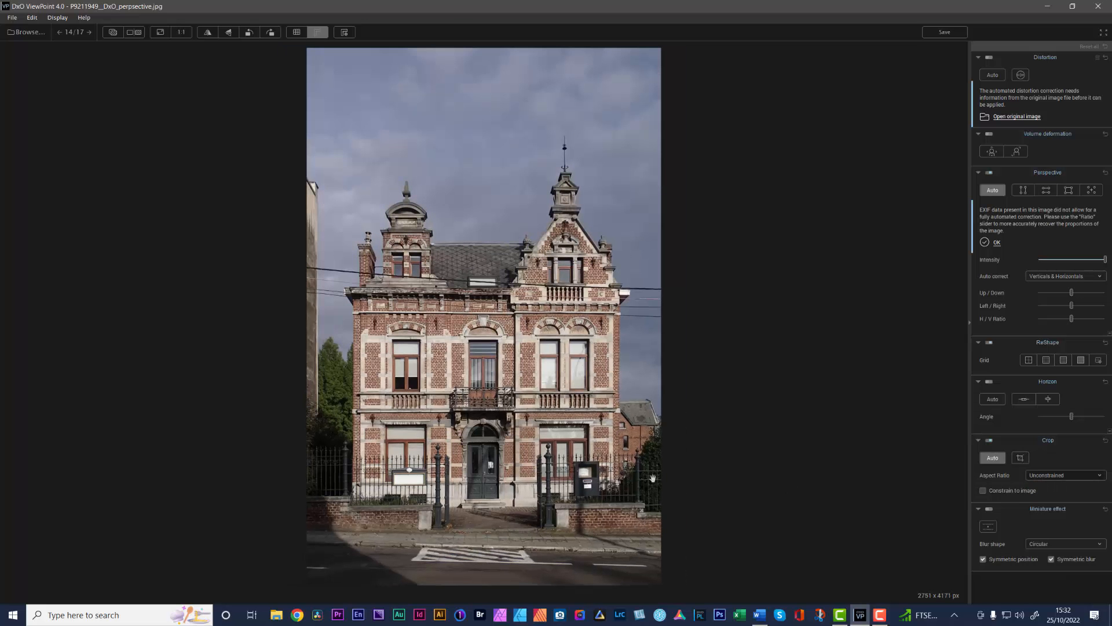
Crop the photo manually on all four sides, trimming the sky, the road and both side margins around the building.
{"action": "left_click", "coordinate": [1020, 458]}
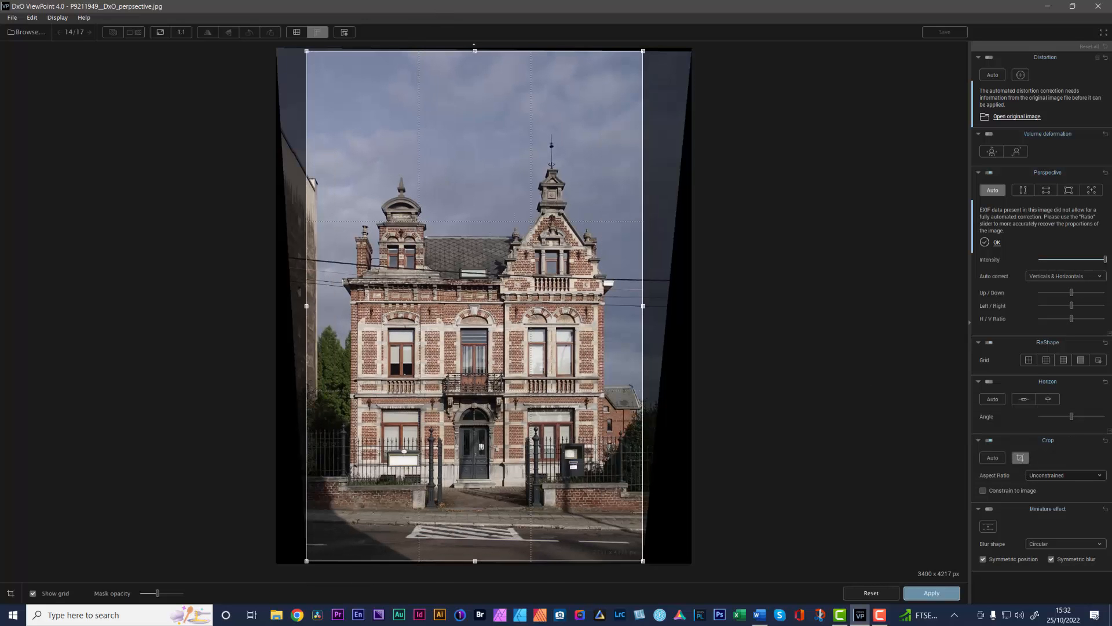
{"action": "left_click_drag", "start_coordinate": [474, 52], "coordinate": [468, 119]}
{"action": "left_click_drag", "start_coordinate": [477, 565], "coordinate": [484, 517]}
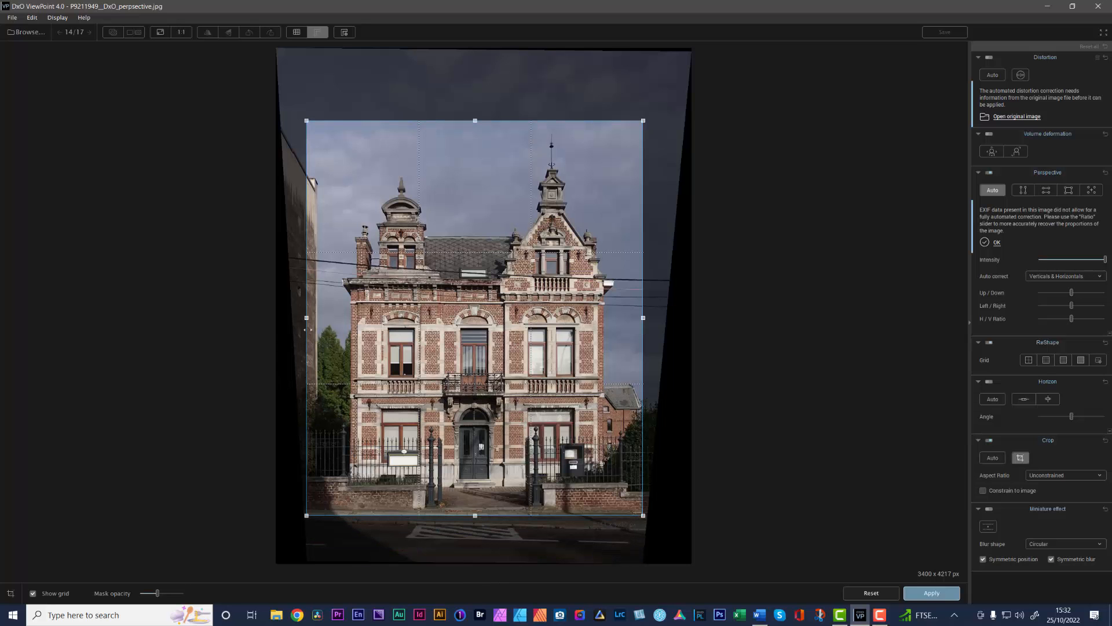
{"action": "left_click_drag", "start_coordinate": [306, 318], "coordinate": [331, 319]}
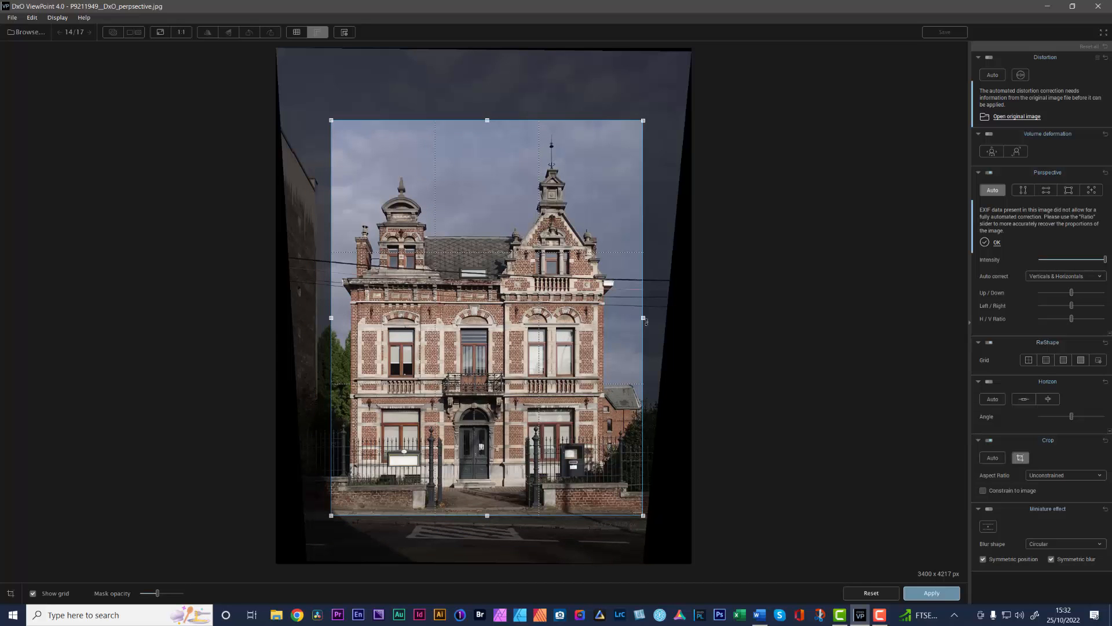
{"action": "left_click_drag", "start_coordinate": [636, 320], "coordinate": [627, 320]}
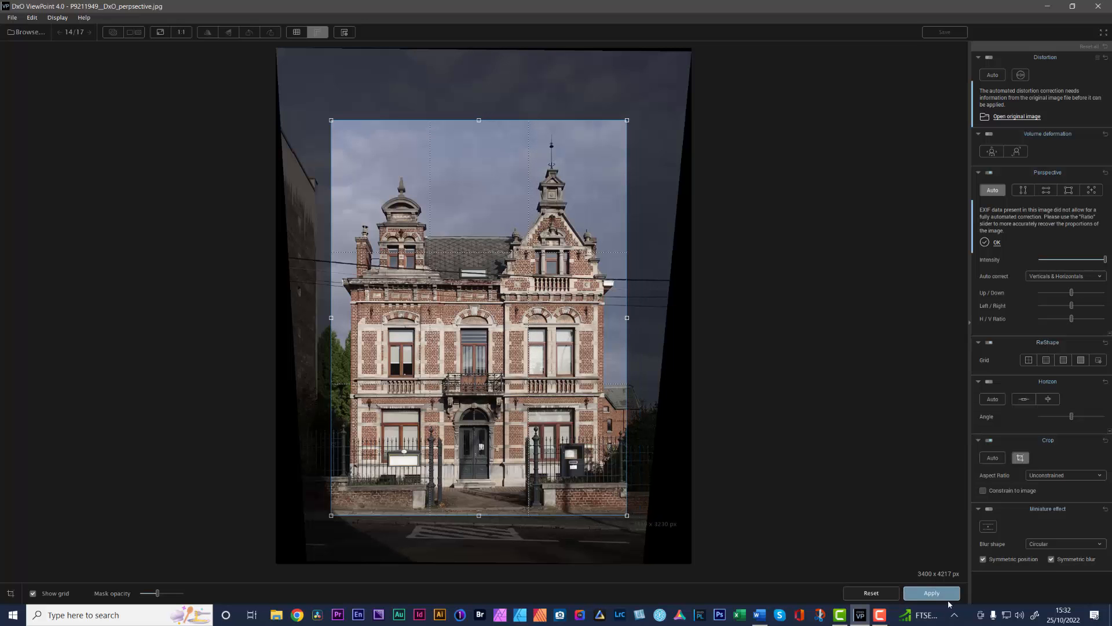
{"action": "left_click", "coordinate": [931, 592]}
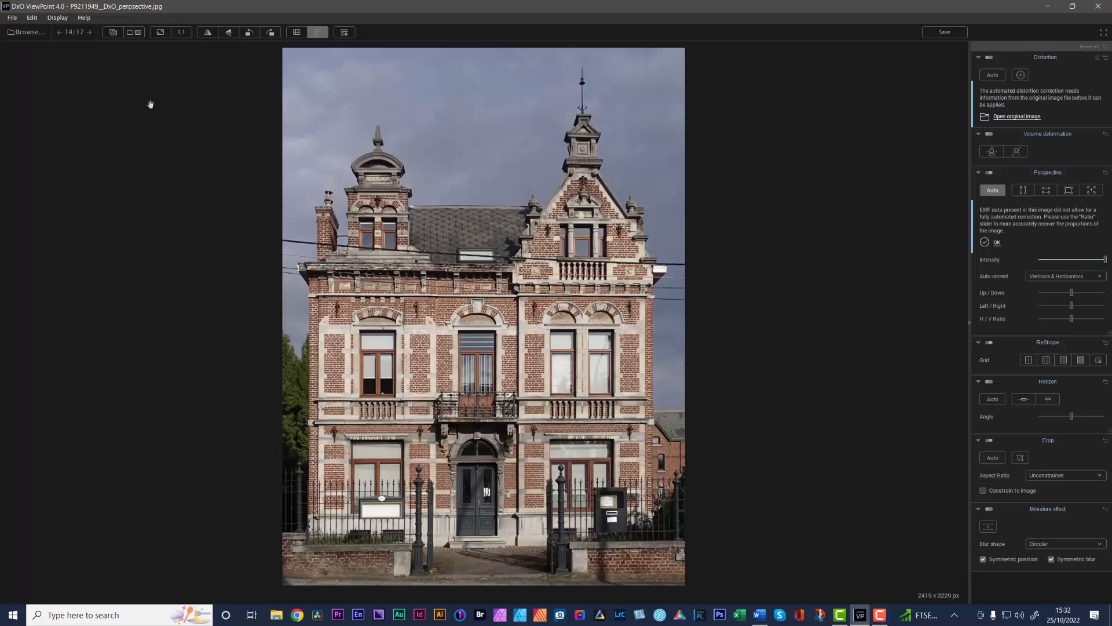
Leave the building photo without saving, and apply automatic perspective correction to the castle chapel photo P1130216__DxO_v6.jpg.
{"action": "left_click", "coordinate": [29, 33]}
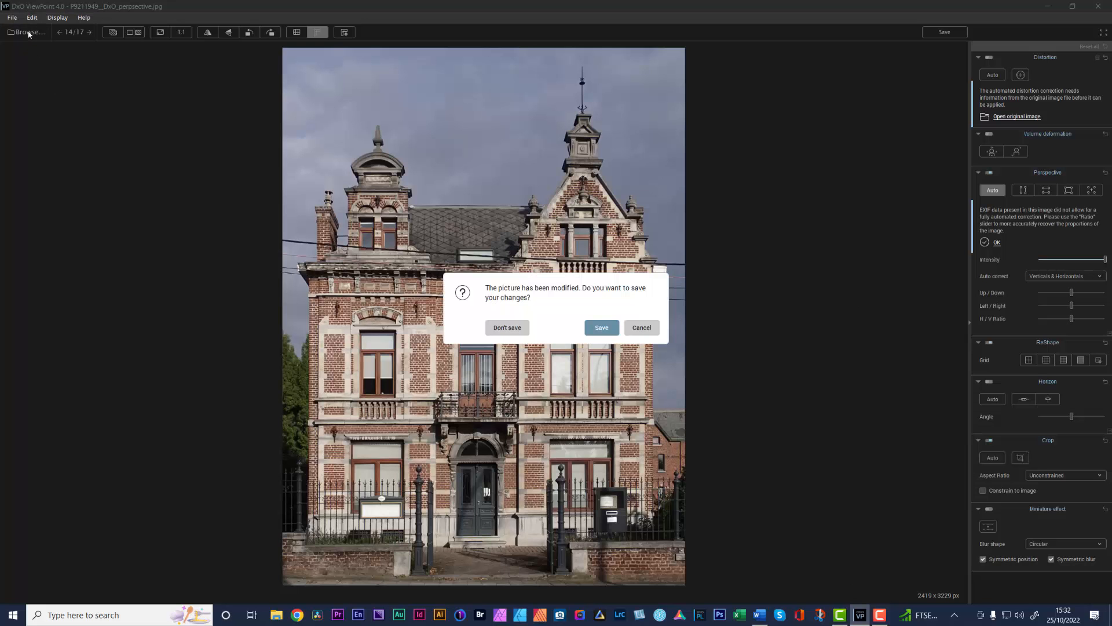
{"action": "left_click", "coordinate": [525, 324]}
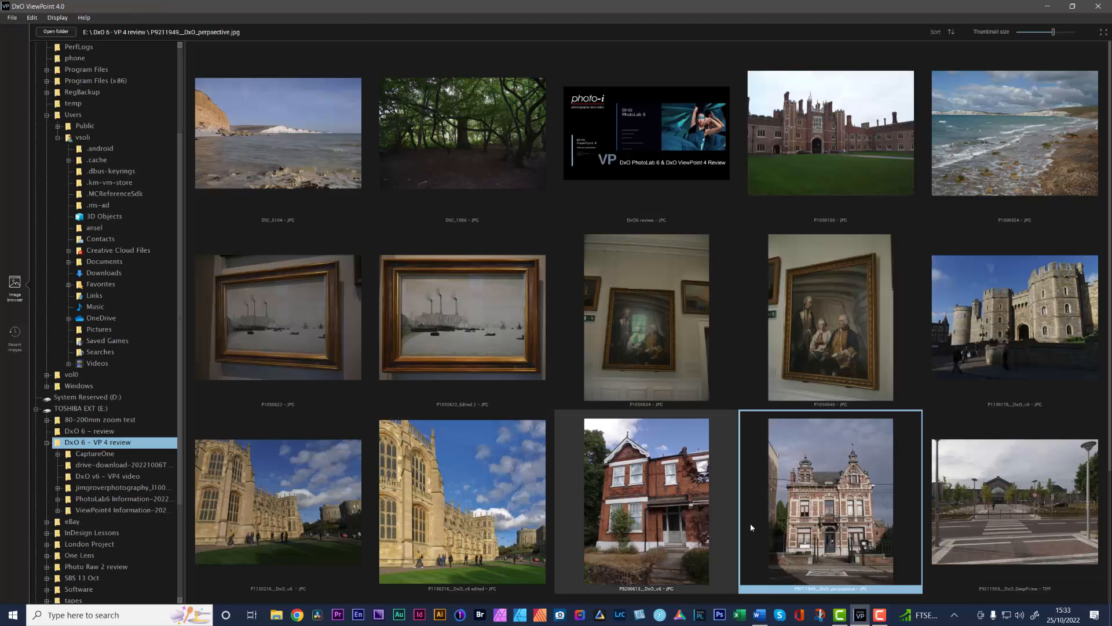
{"action": "double_click", "coordinate": [327, 530]}
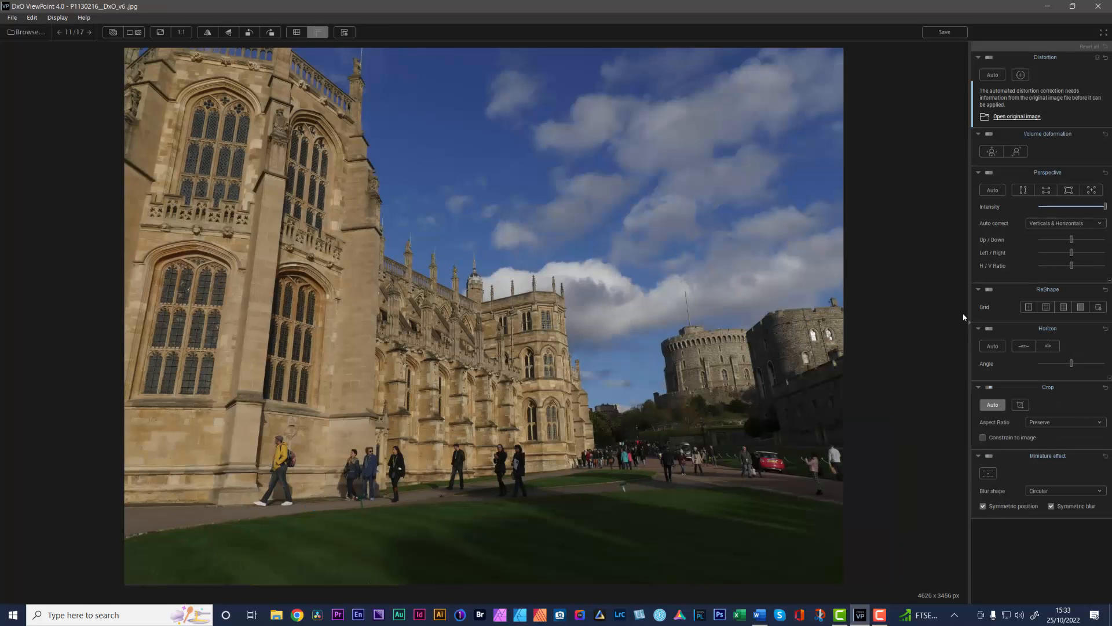
{"action": "left_click", "coordinate": [992, 191]}
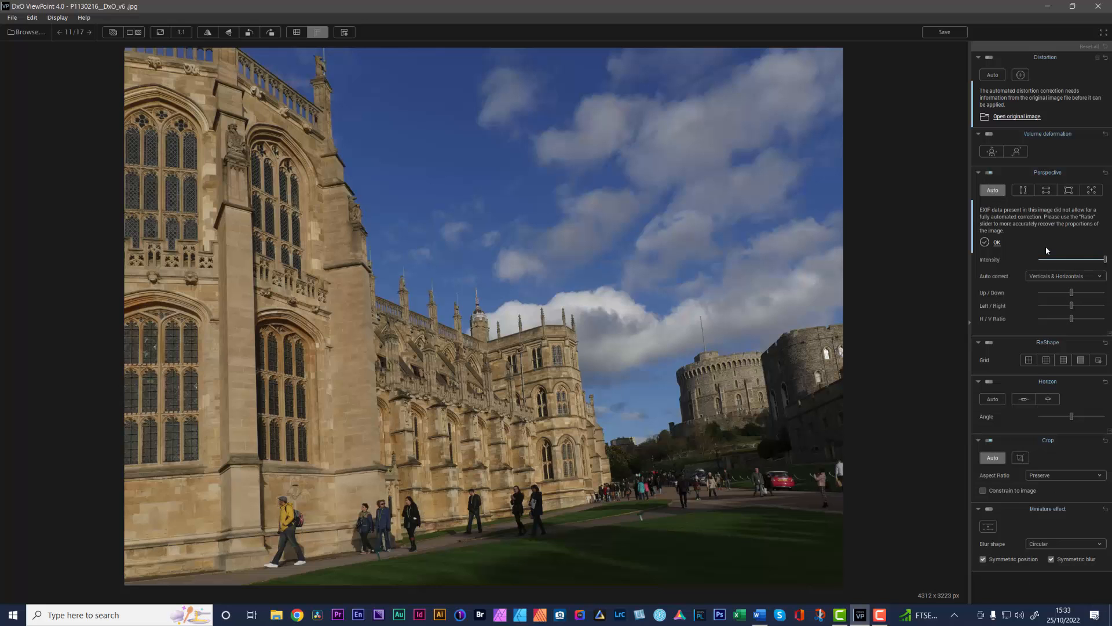
Turn off the chapel photo's automatic perspective correction, try the other line-based perspective tools, and settle on the vertical-lines tool.
{"action": "left_click", "coordinate": [998, 242]}
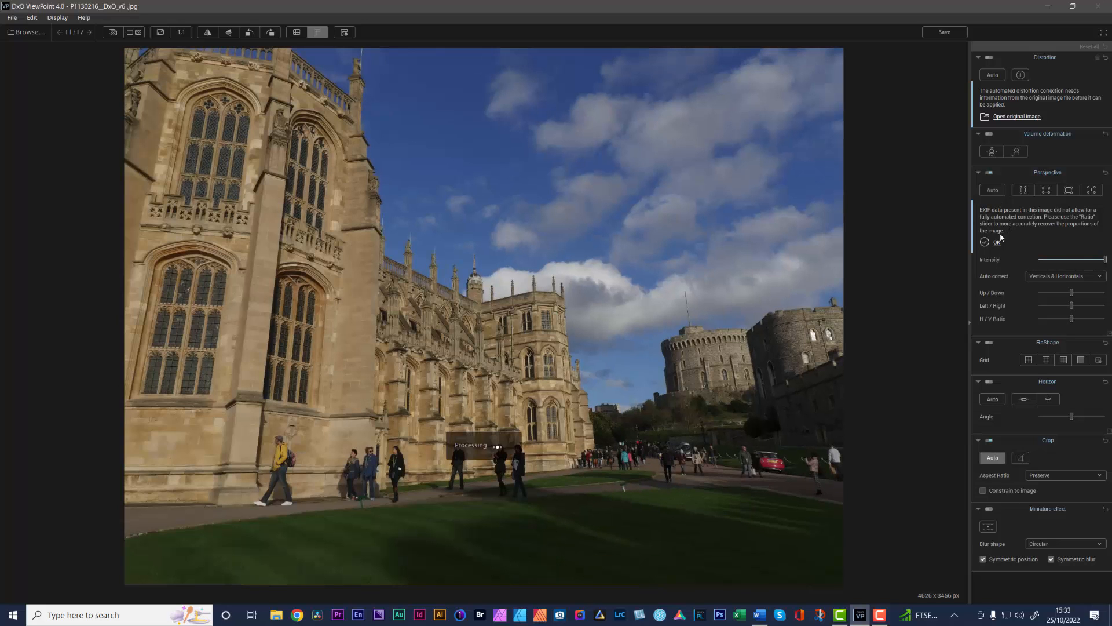
{"action": "left_click", "coordinate": [1024, 191]}
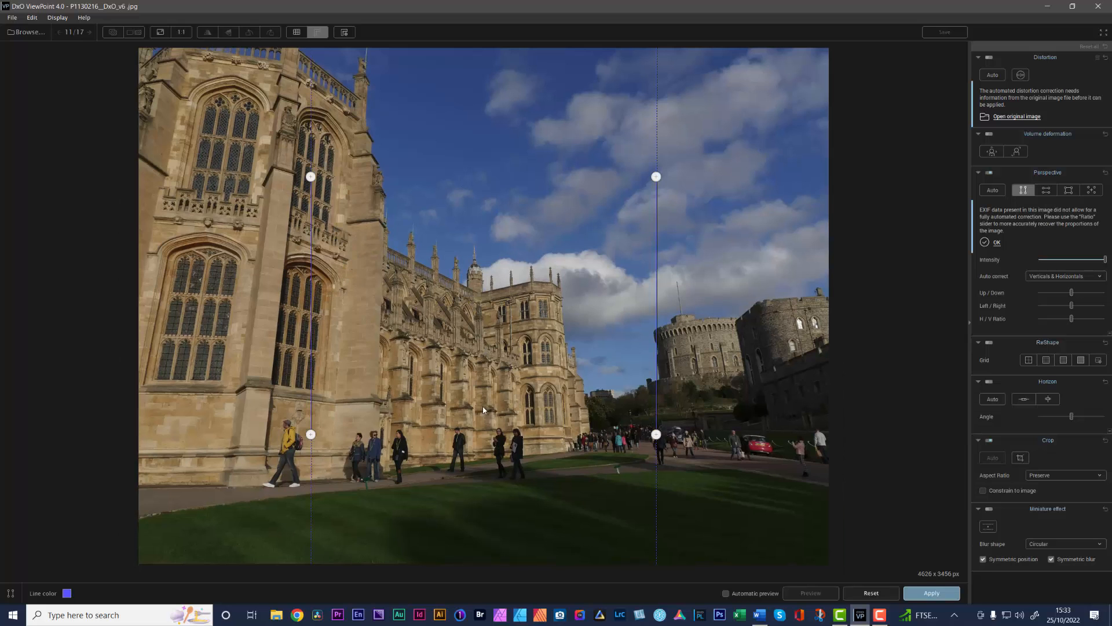
{"action": "left_click", "coordinate": [1047, 191]}
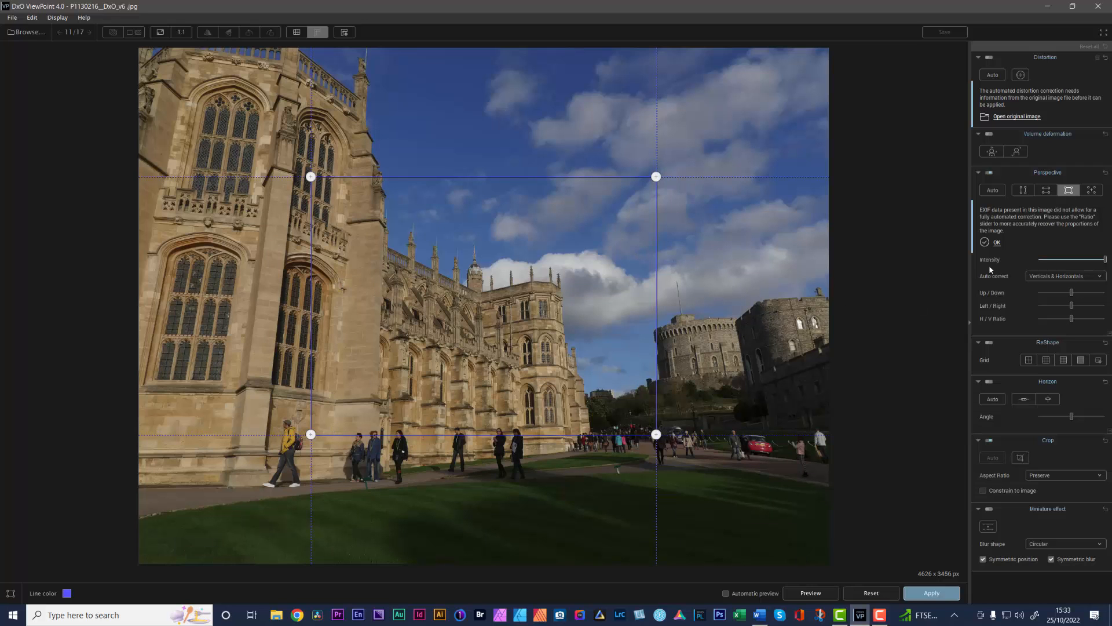
{"action": "left_click", "coordinate": [1024, 190]}
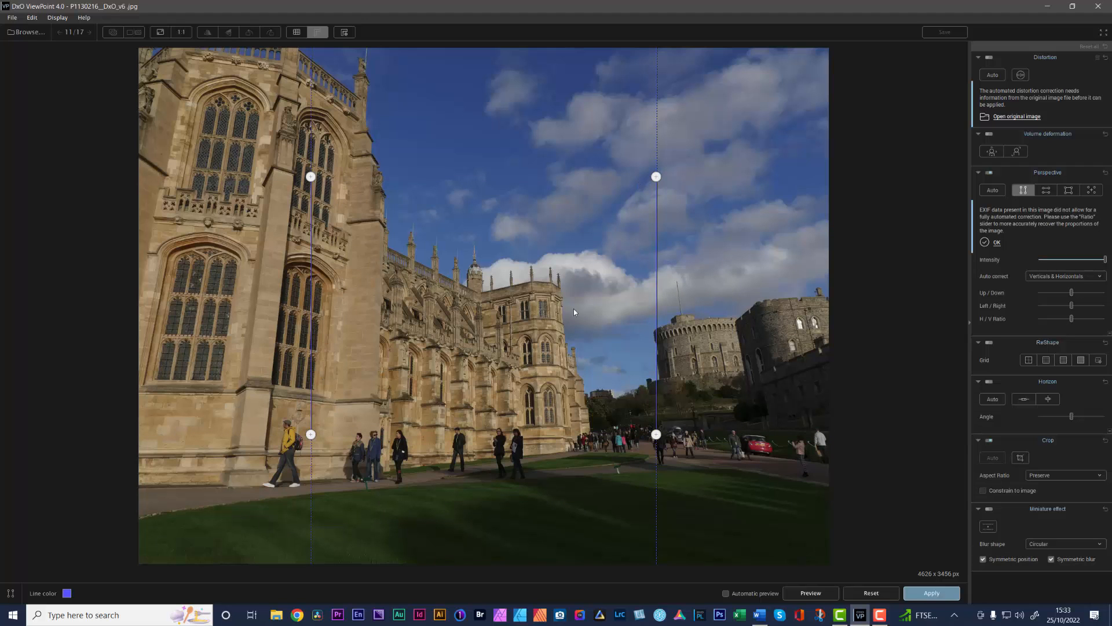
Align the two vertical lines with the chapel buttress and the nearer tower's edge, apply the correction, and set the crop aspect ratio to Unconstrained.
{"action": "mouse_move", "coordinate": [311, 176]}
{"action": "left_mouse_down"}
{"action": "mouse_move", "coordinate": [290, 171]}
{"action": "mouse_move", "coordinate": [301, 159]}
{"action": "mouse_move", "coordinate": [293, 176]}
{"action": "left_mouse_up"}
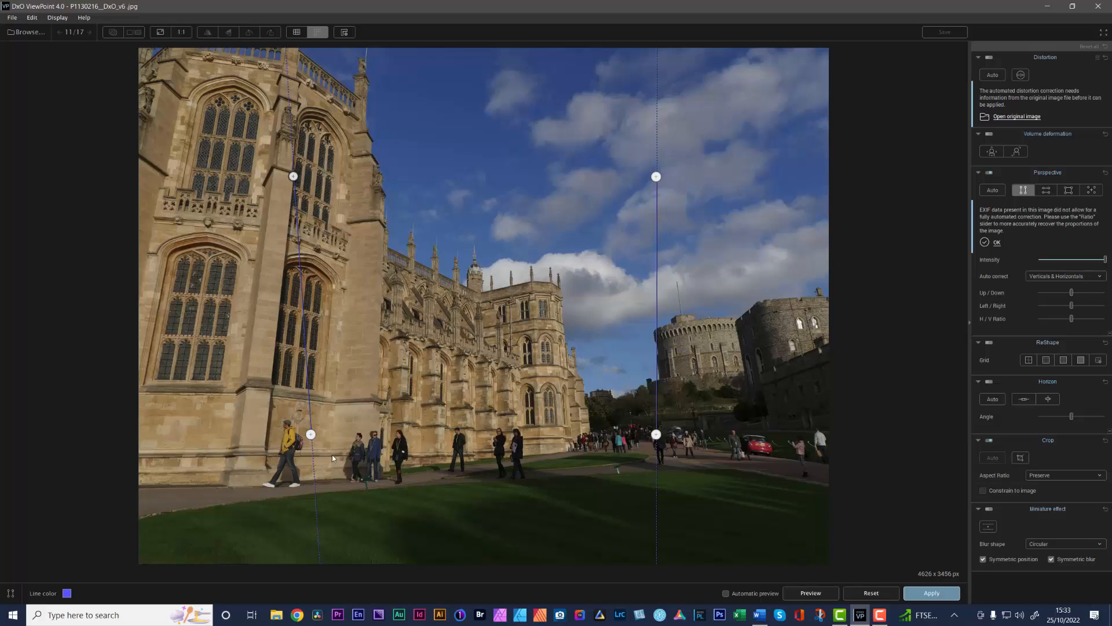
{"action": "left_click_drag", "start_coordinate": [312, 434], "coordinate": [265, 444]}
{"action": "left_click_drag", "start_coordinate": [656, 176], "coordinate": [697, 176]}
{"action": "left_click_drag", "start_coordinate": [656, 434], "coordinate": [737, 441]}
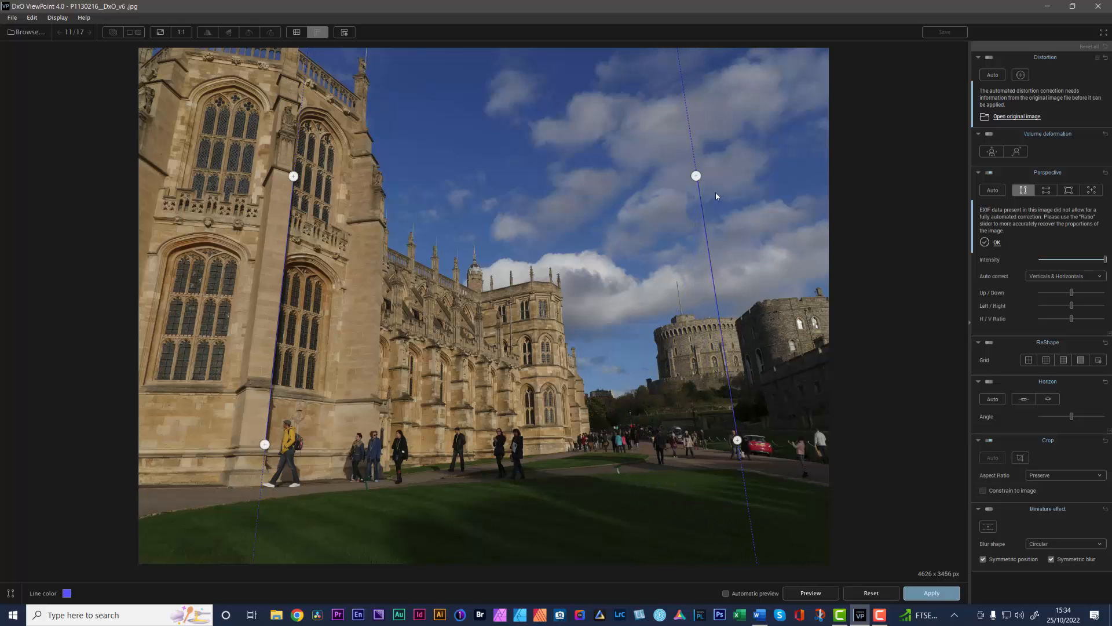
{"action": "left_click_drag", "start_coordinate": [696, 175], "coordinate": [690, 181]}
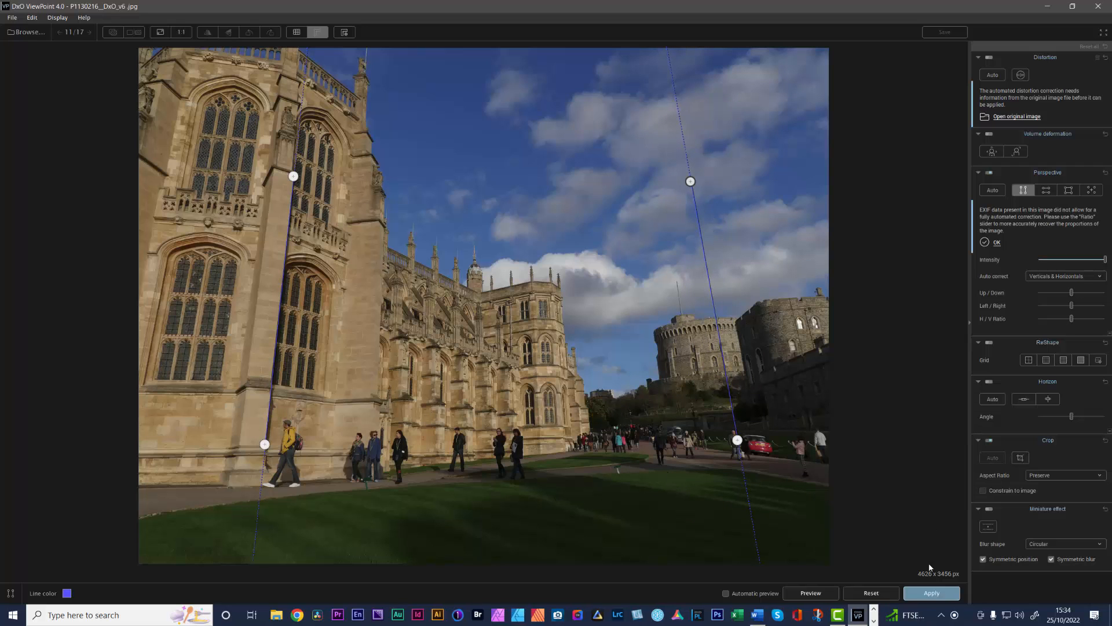
{"action": "left_click", "coordinate": [929, 593]}
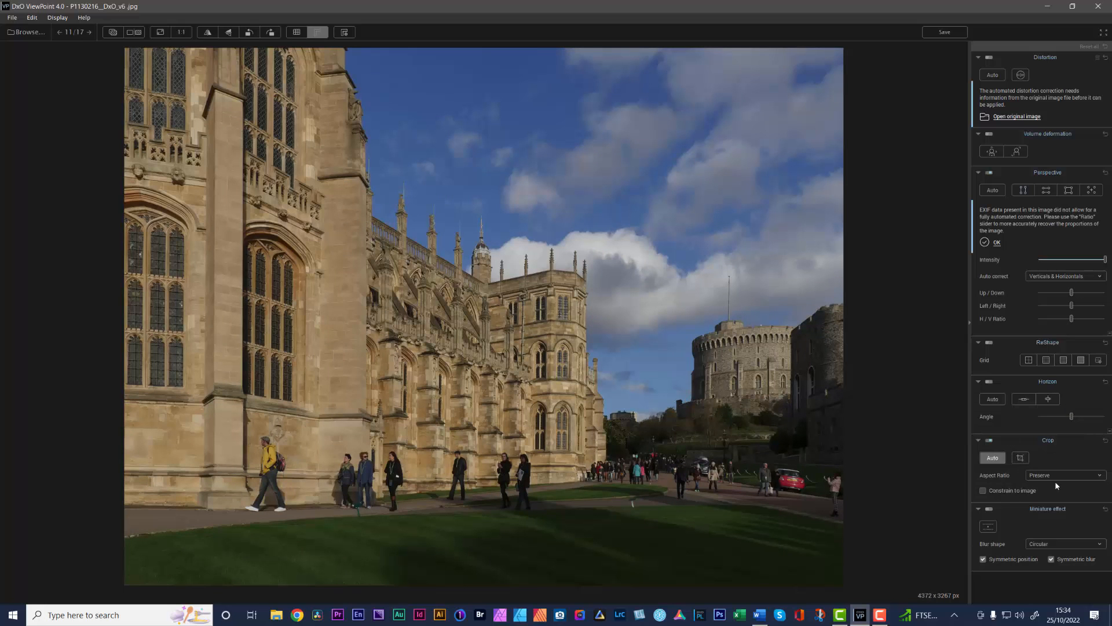
{"action": "left_click", "coordinate": [1077, 478]}
{"action": "left_click", "coordinate": [1069, 486]}
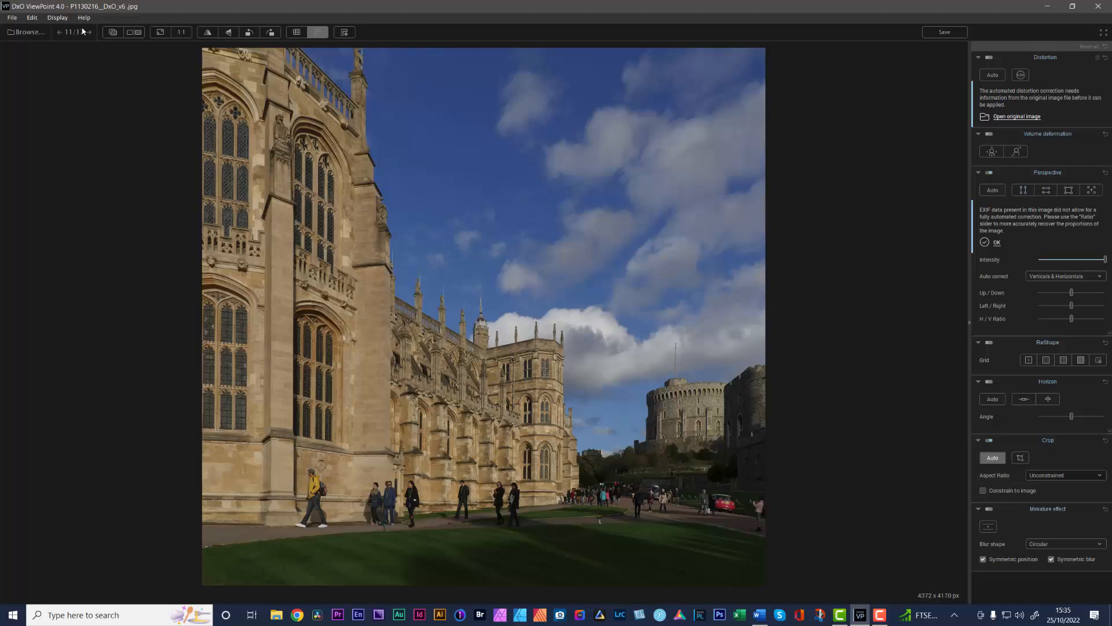
Leave the chapel photo without saving and open the framed painting photo P1050634.JPG.
{"action": "left_click", "coordinate": [18, 34]}
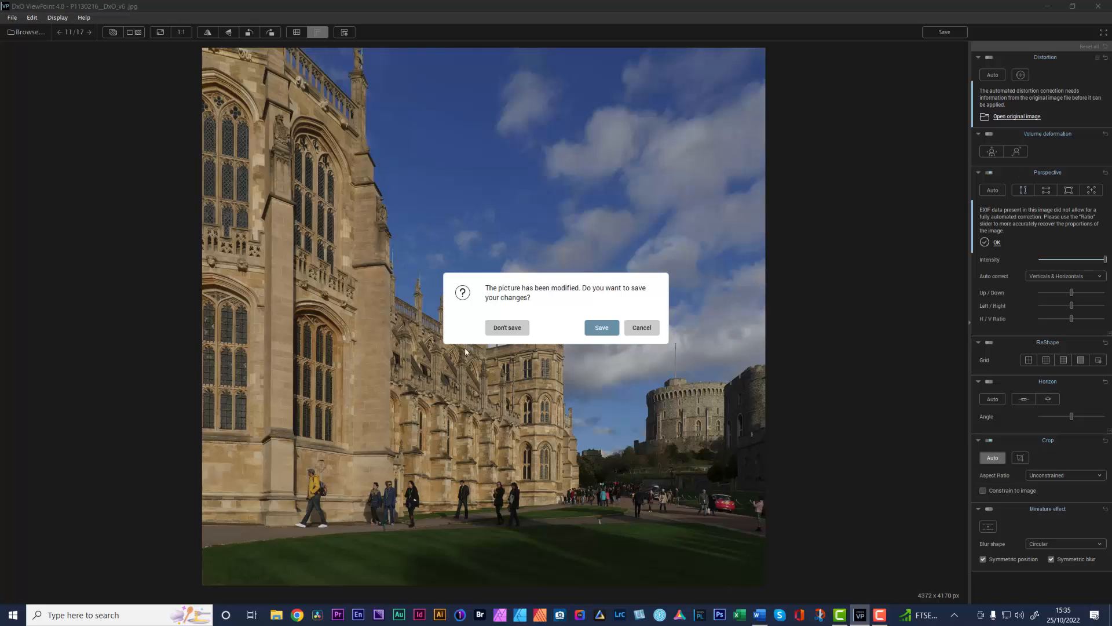
{"action": "left_click", "coordinate": [507, 328]}
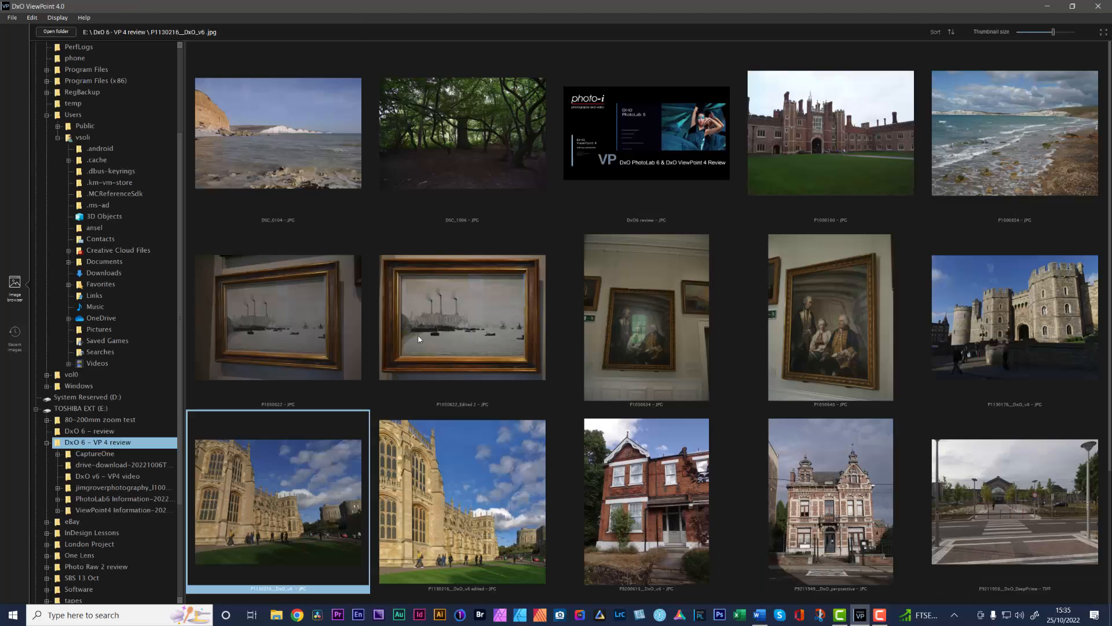
{"action": "double_click", "coordinate": [602, 367]}
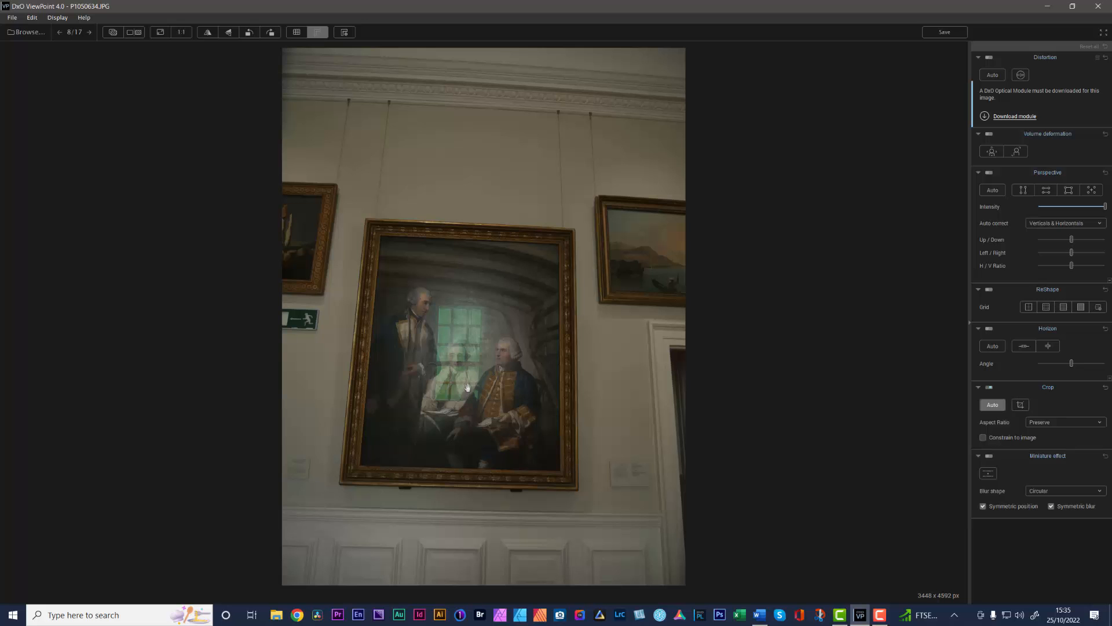
Switch to the painting photo P1050640.JPG and apply automatic perspective correction, toggling it off and on again.
{"action": "left_click", "coordinate": [25, 33]}
{"action": "double_click", "coordinate": [813, 344]}
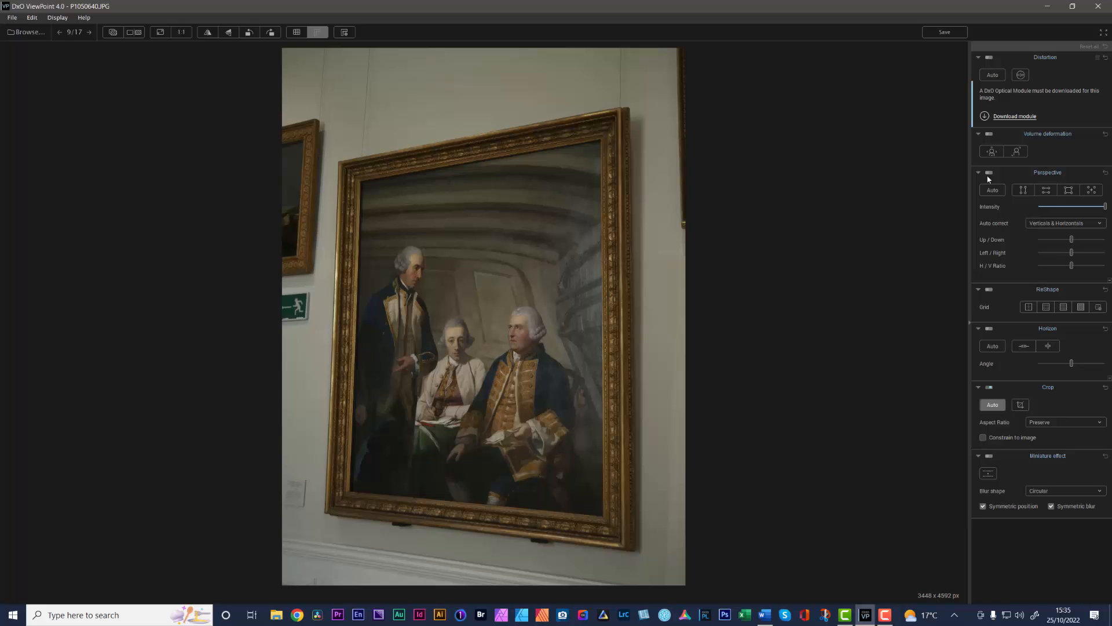
{"action": "left_click", "coordinate": [992, 190]}
{"action": "left_click", "coordinate": [998, 195]}
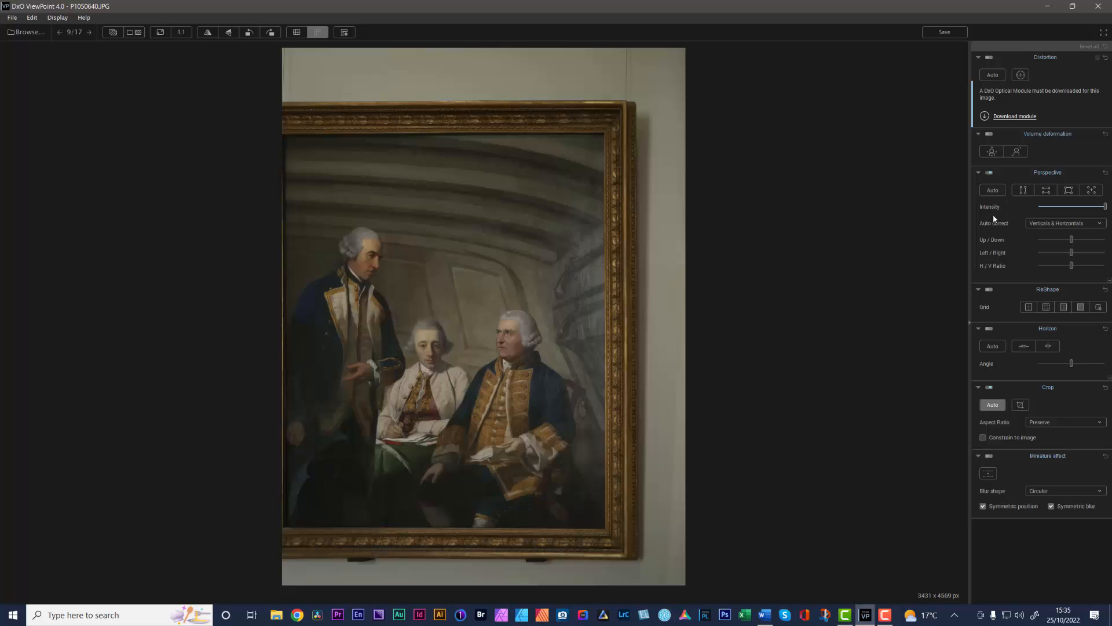
{"action": "left_click", "coordinate": [998, 196]}
Set the crop aspect ratio to Unconstrained and crop the photo on all four sides tightly to the painting's gold frame.
{"action": "left_click", "coordinate": [1055, 422]}
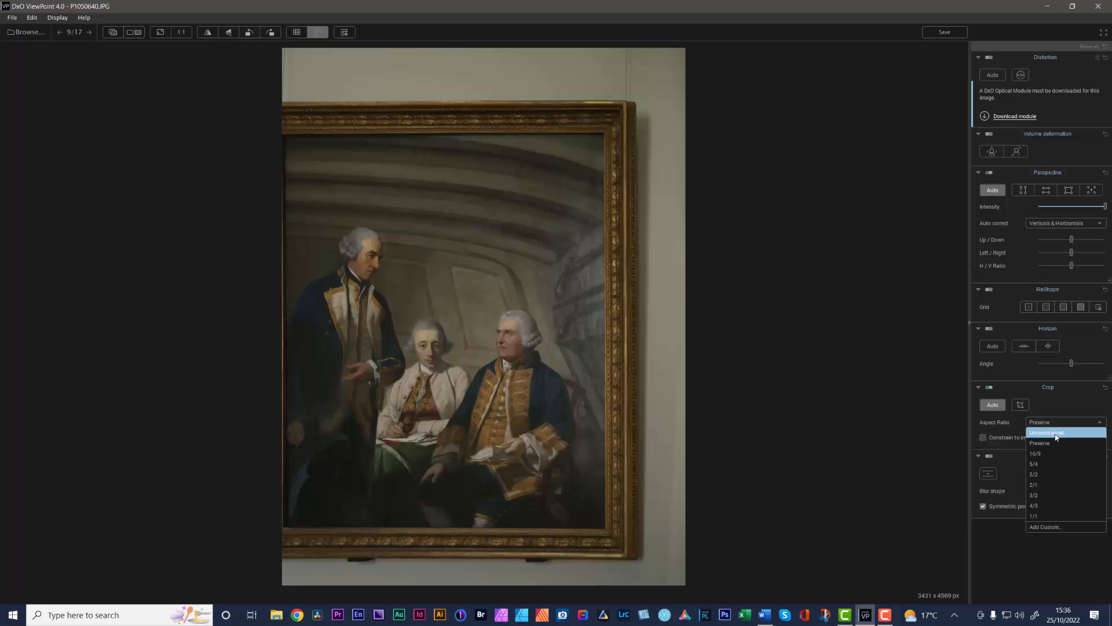
{"action": "left_click", "coordinate": [1056, 433]}
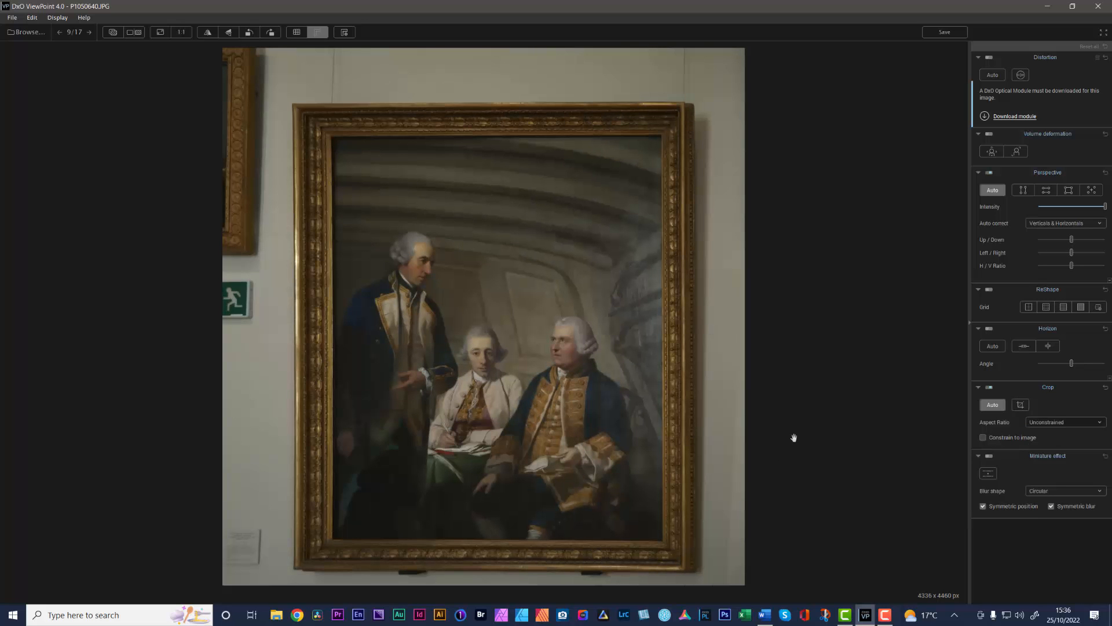
{"action": "left_click", "coordinate": [1022, 407]}
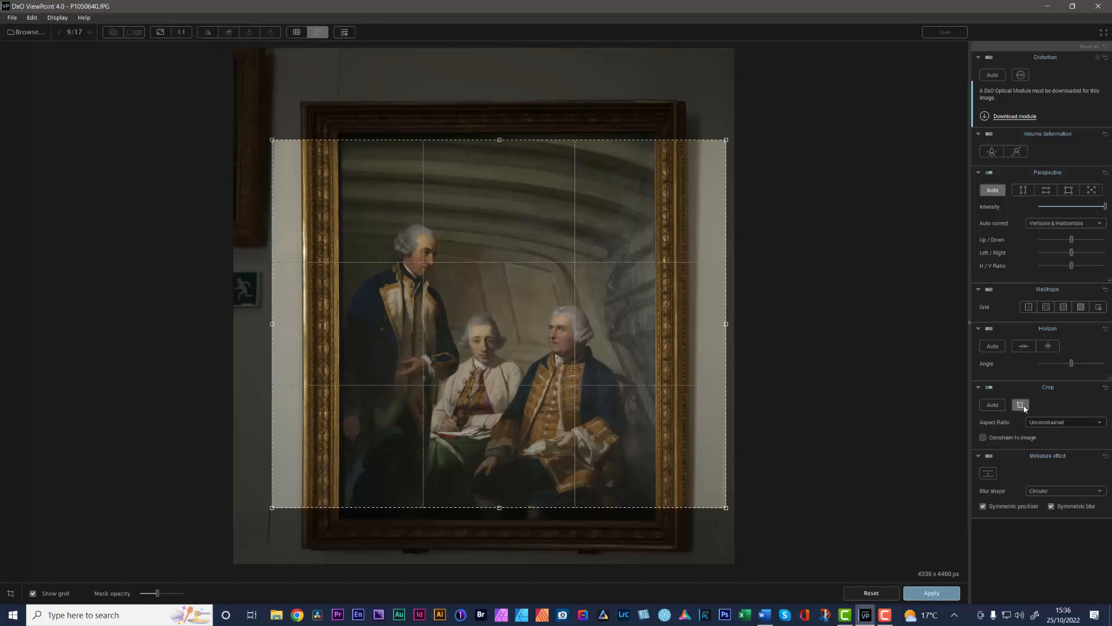
{"action": "left_click_drag", "start_coordinate": [492, 142], "coordinate": [490, 171]}
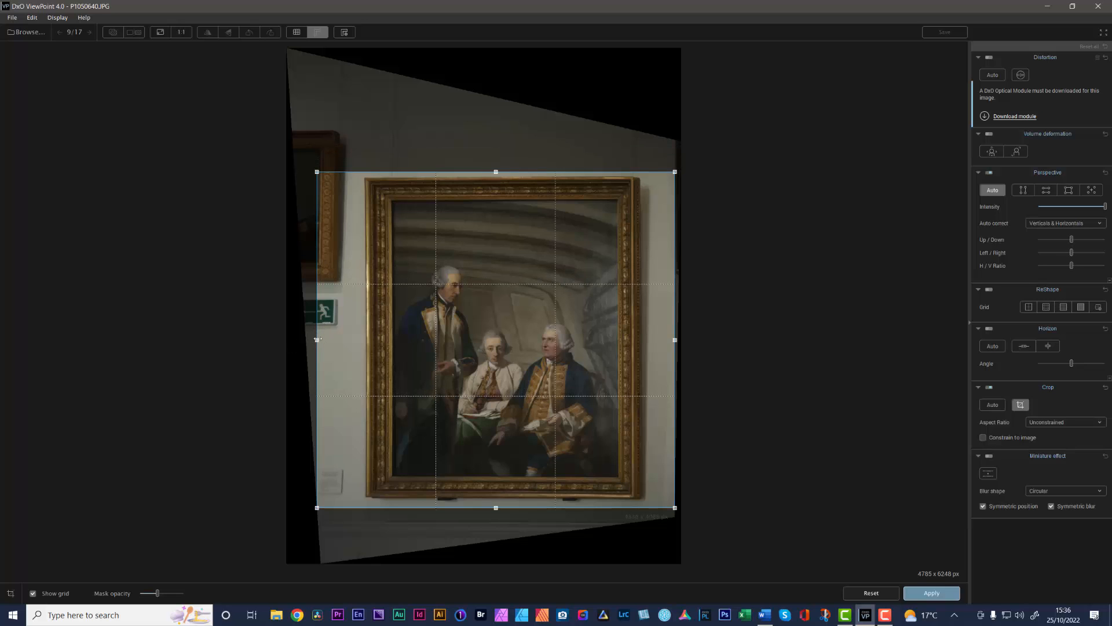
{"action": "left_click_drag", "start_coordinate": [318, 340], "coordinate": [374, 331]}
{"action": "left_click_drag", "start_coordinate": [522, 168], "coordinate": [521, 175]}
{"action": "left_click_drag", "start_coordinate": [675, 343], "coordinate": [640, 351]}
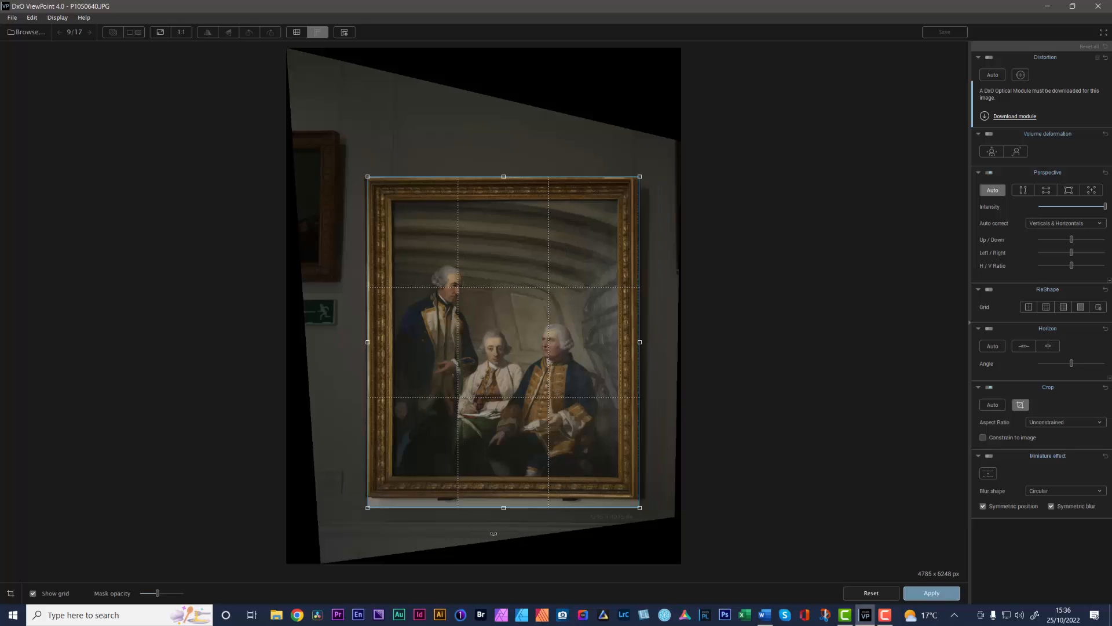
{"action": "left_click_drag", "start_coordinate": [502, 508], "coordinate": [503, 499]}
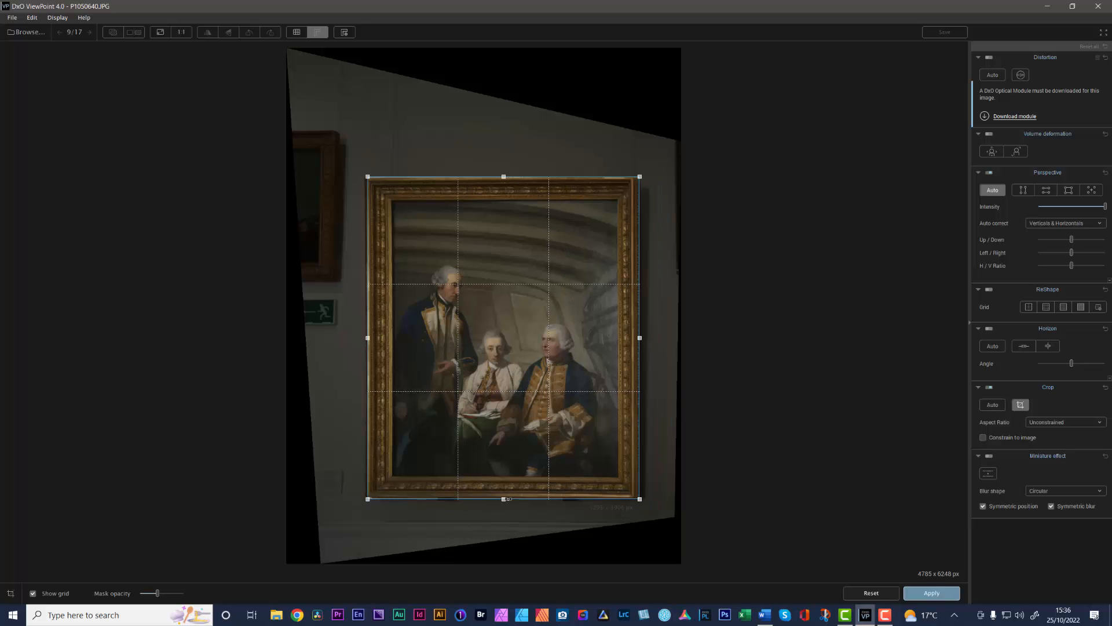
{"action": "left_click", "coordinate": [927, 593]}
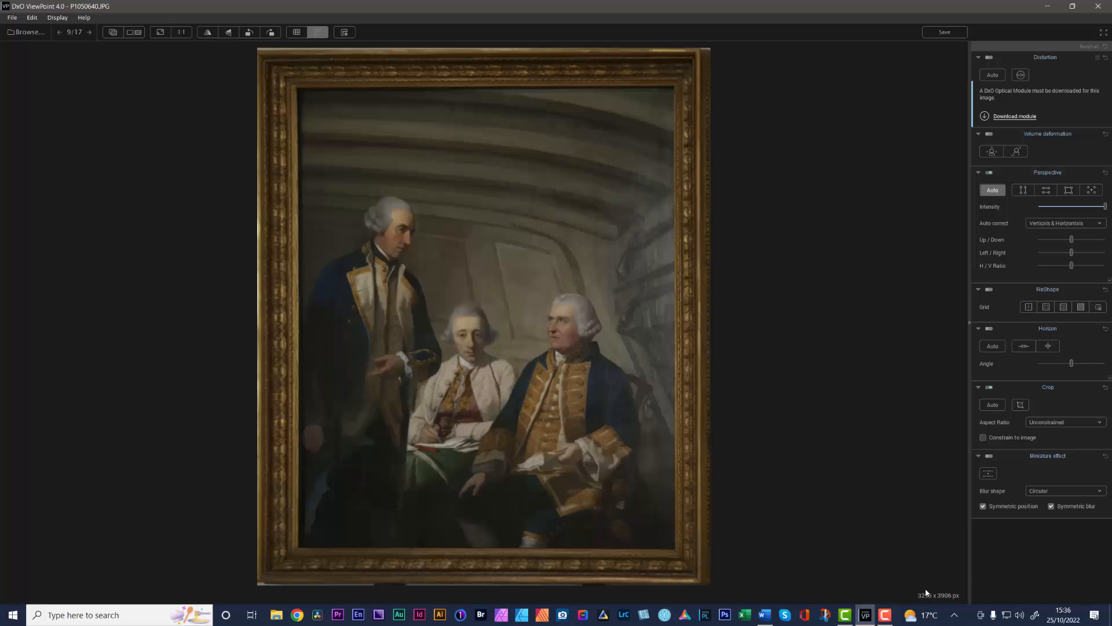